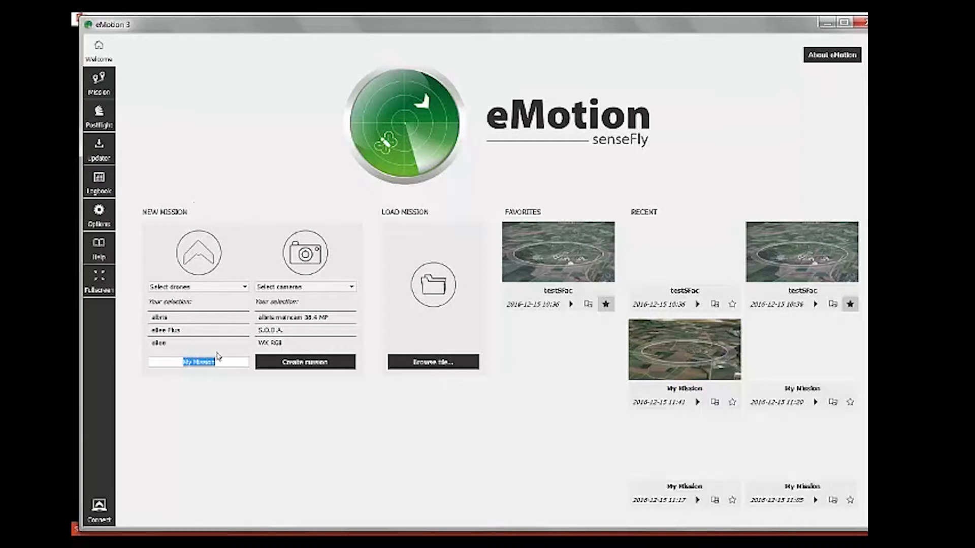
pyautogui.click(245, 287)
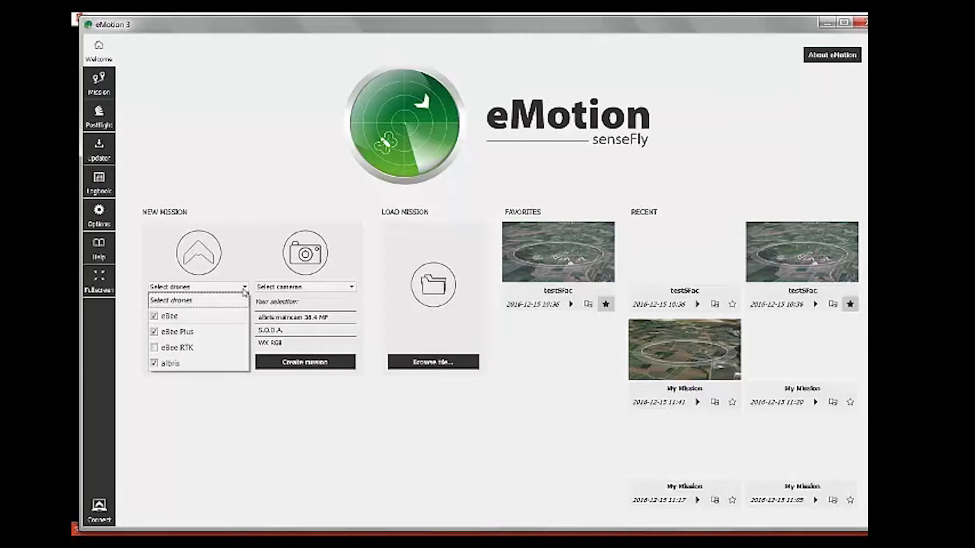
pyautogui.click(299, 287)
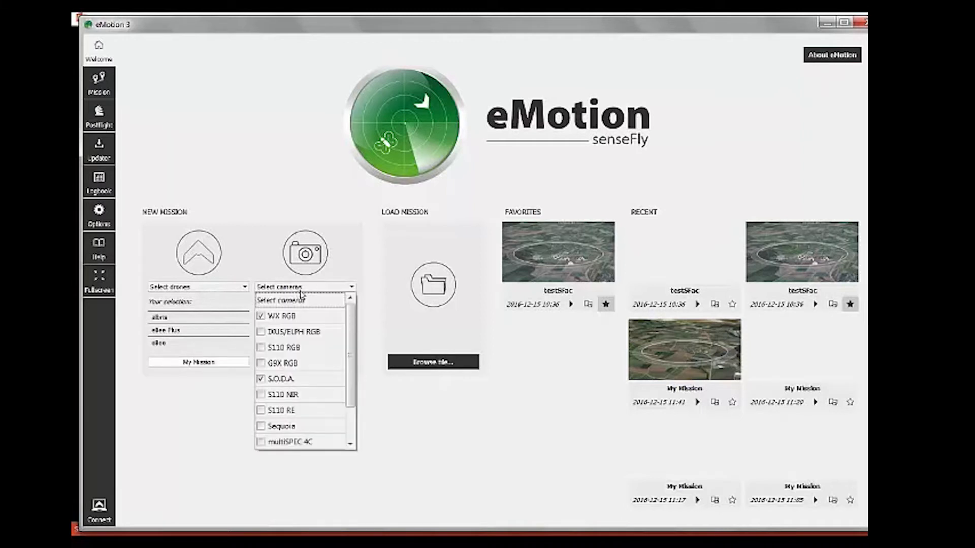
pyautogui.click(322, 291)
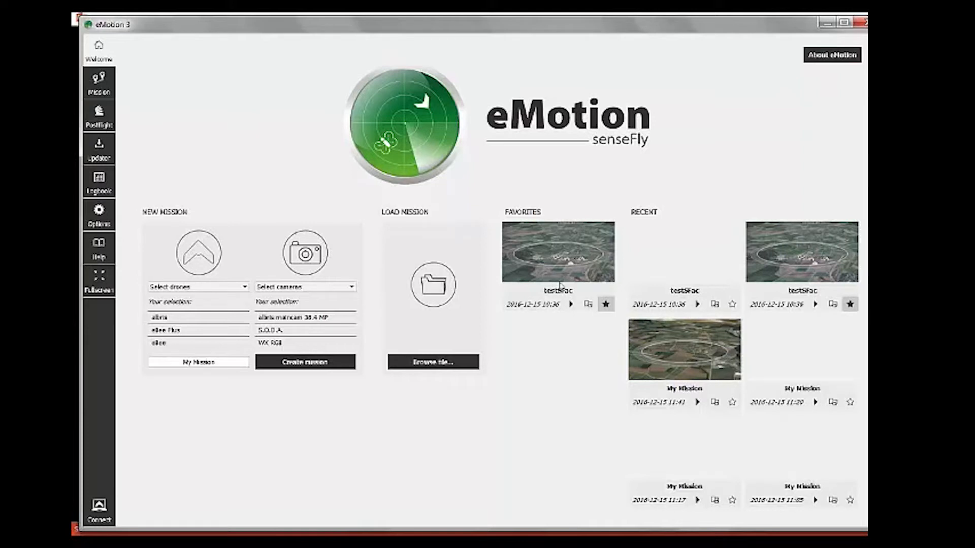
# Step: Copy the testSFac favorite into a new mission named sfA, resolving the duplicate-name warning
pyautogui.click(587, 305)
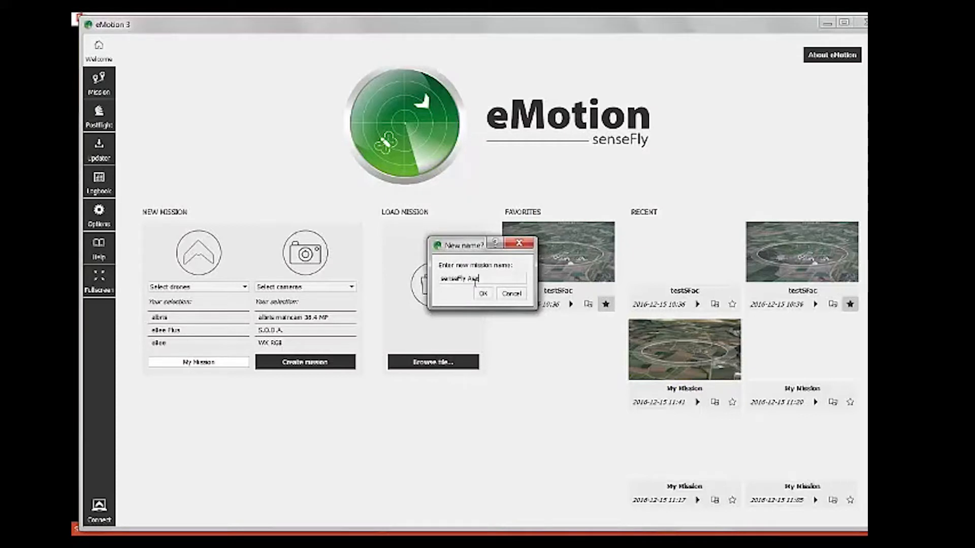
pyautogui.click(483, 294)
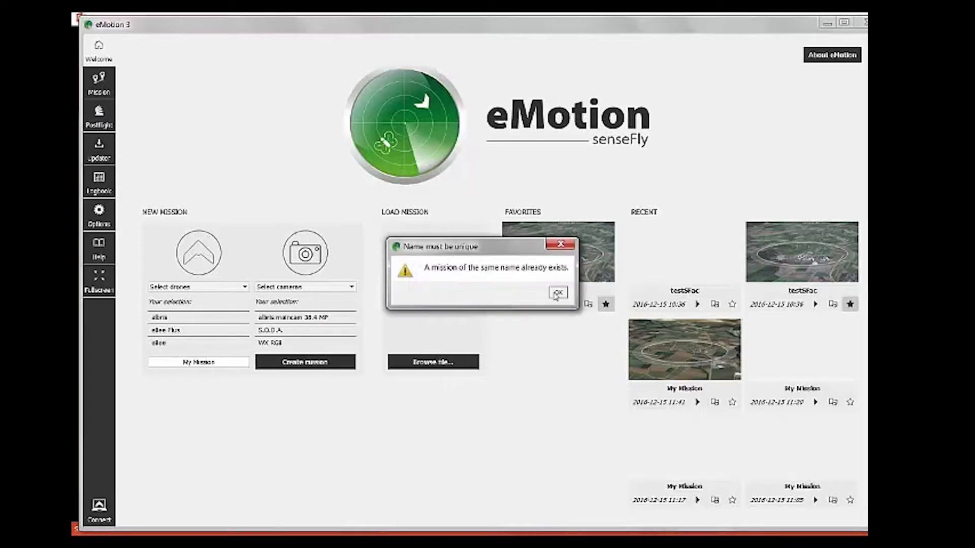
pyautogui.click(558, 293)
pyautogui.write('w')
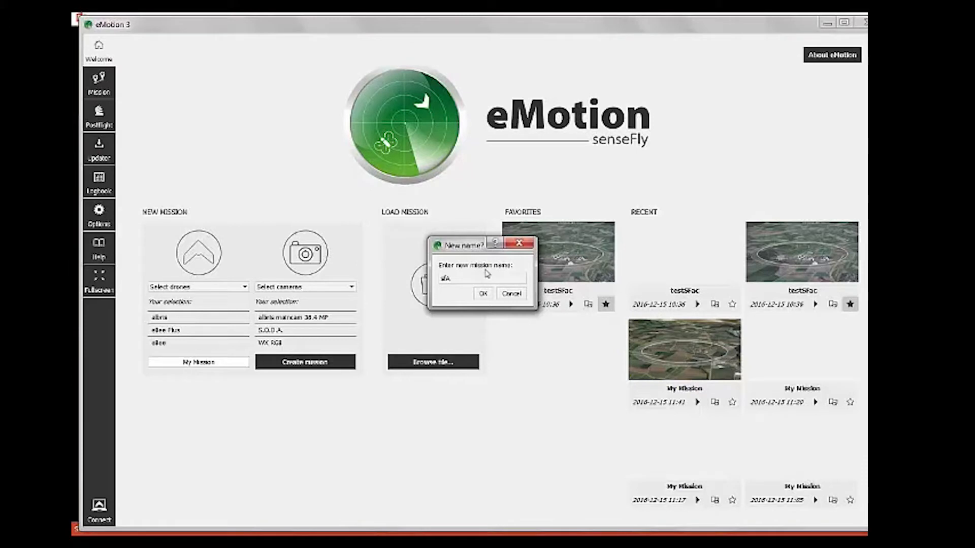
pyautogui.click(483, 293)
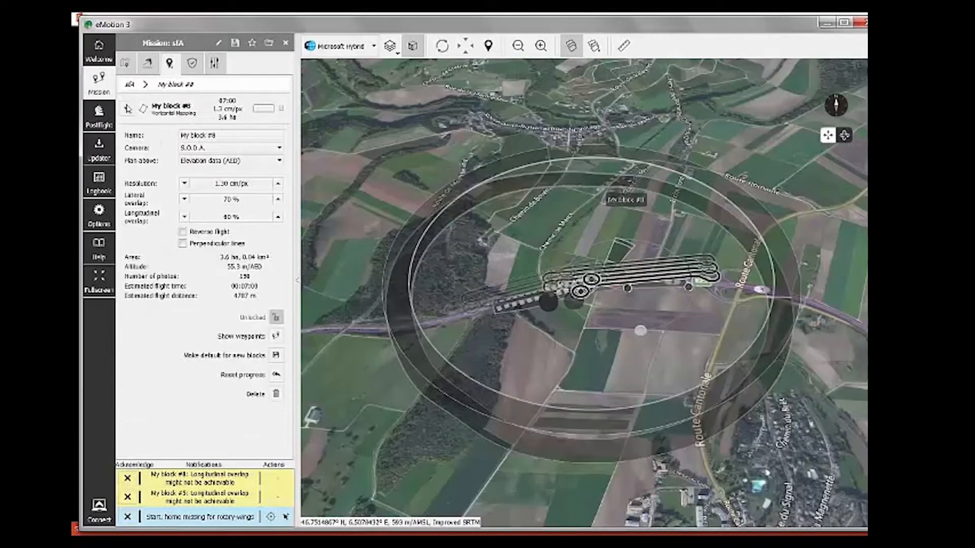
# Step: Return from My block #8 to the sfA mission's list of blocks #5 to #8
pyautogui.click(125, 108)
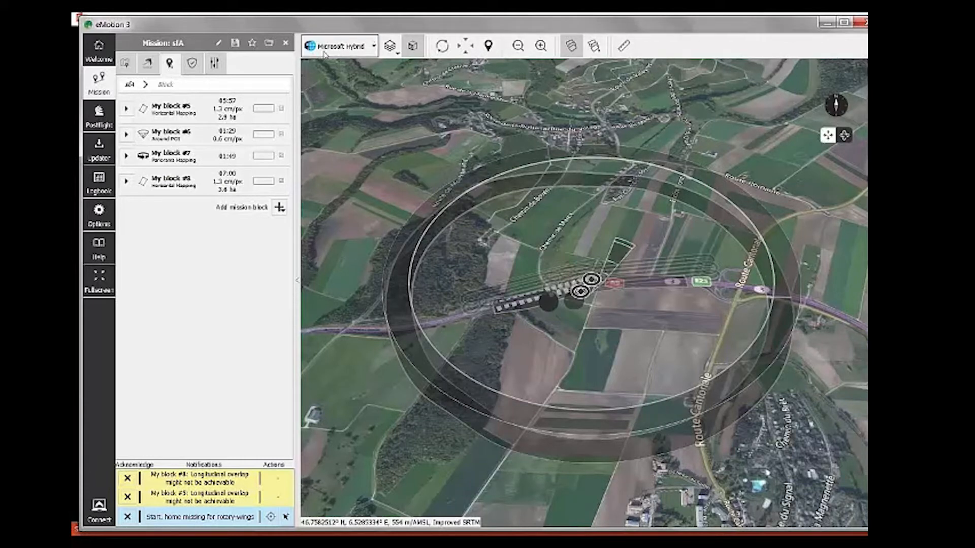
# Step: Keep Microsoft Hybrid as the base map and switch the map to 3D view
pyautogui.click(371, 48)
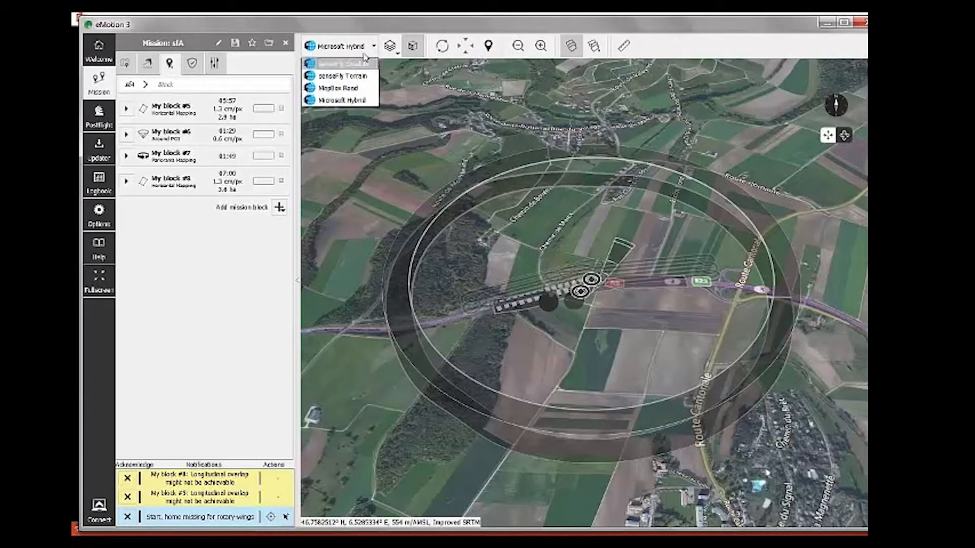
pyautogui.click(370, 101)
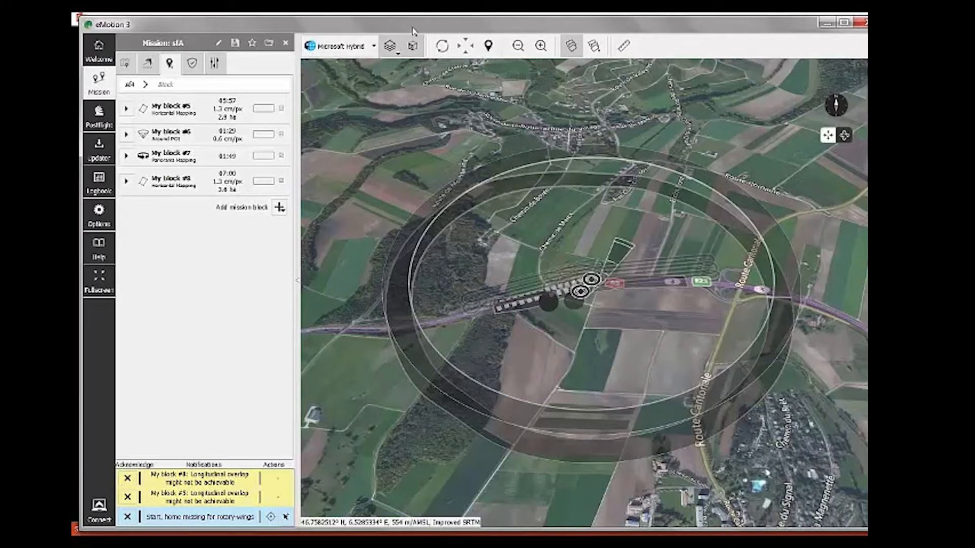
pyautogui.click(413, 49)
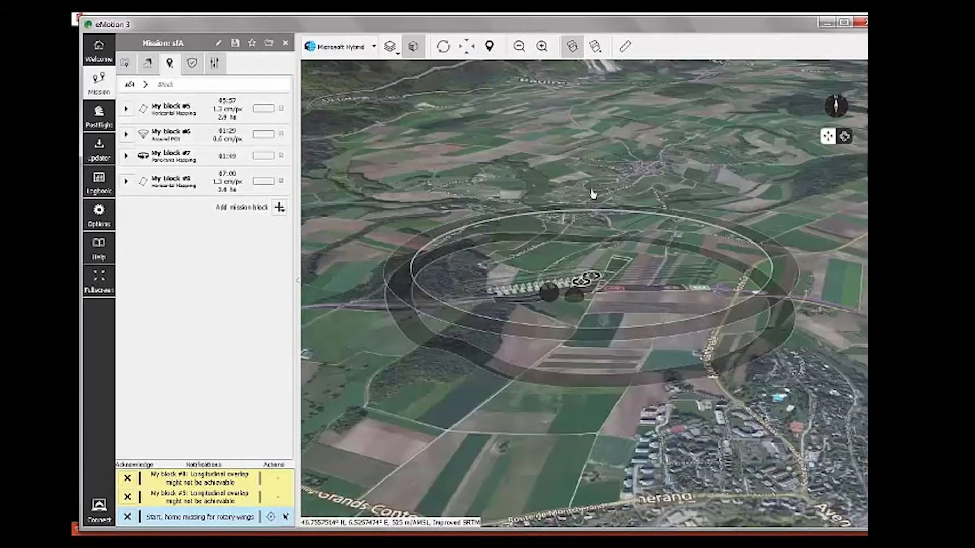
# Step: Tilt and zoom the 3D map in close on the sfA flight lines and waypoint circles
pyautogui.moveTo(593, 194); pyautogui.dragTo(568, 394)
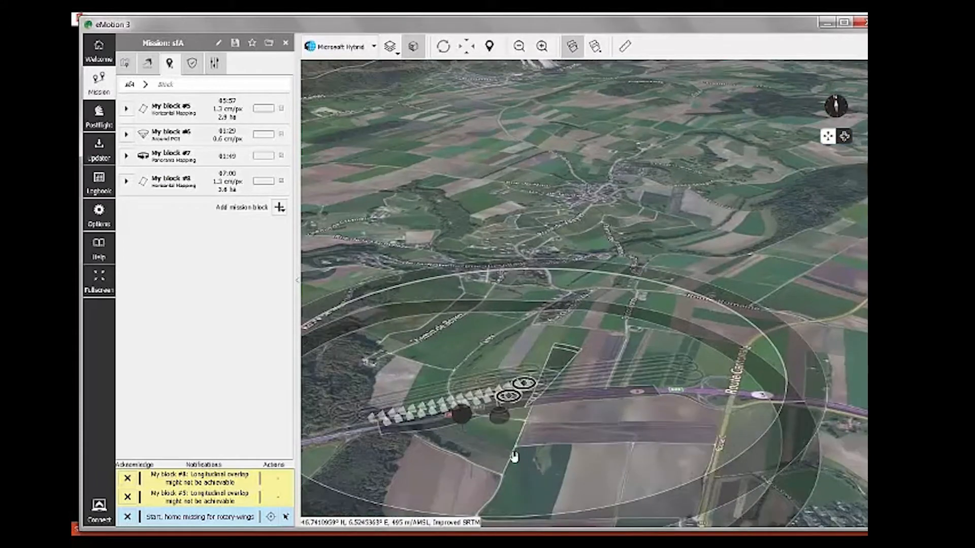
pyautogui.scroll(5, 513, 454)
pyautogui.moveTo(538, 447); pyautogui.dragTo(533, 419)
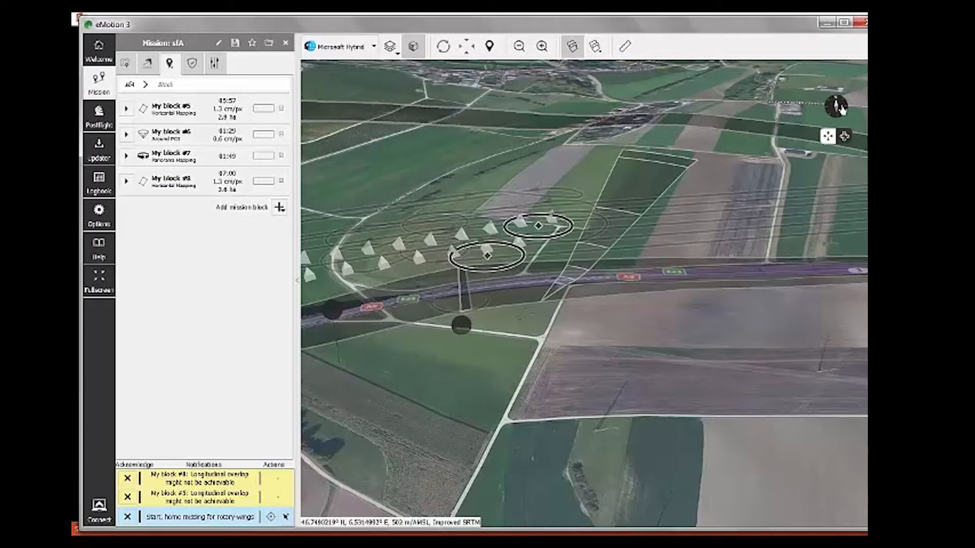
# Step: Reset the map to north-up, then orbit and pan around the waypoints and flight lines
pyautogui.click(838, 107)
pyautogui.moveTo(414, 246); pyautogui.dragTo(417, 140)
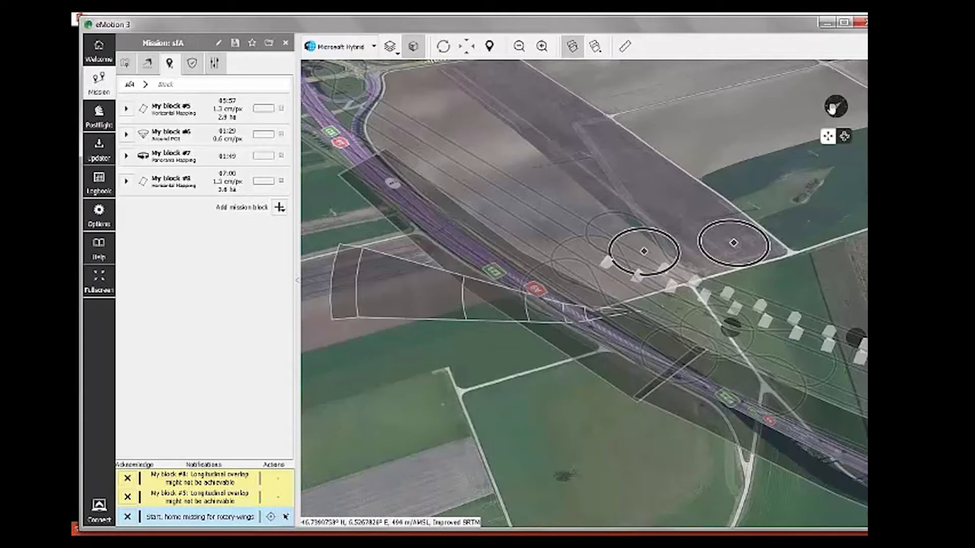
pyautogui.moveTo(675, 162); pyautogui.dragTo(561, 446)
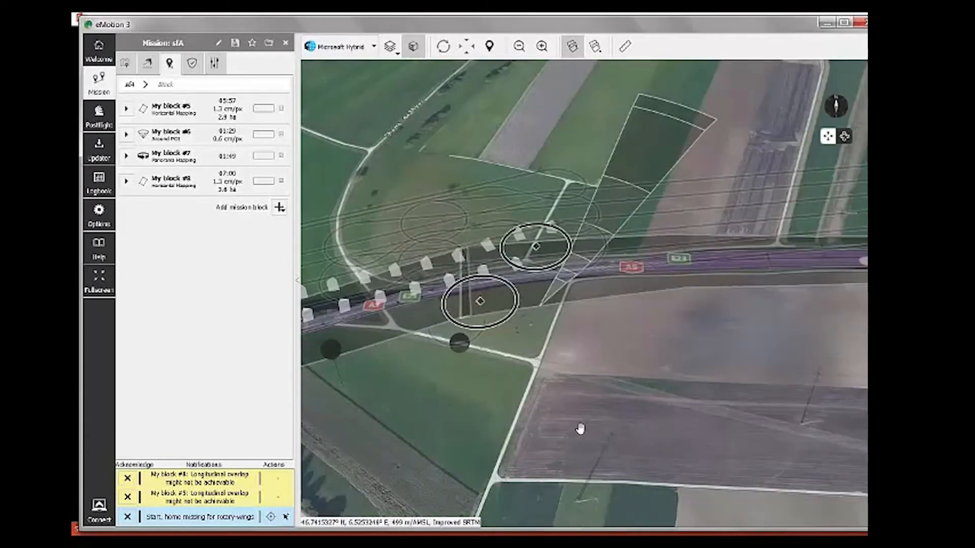
pyautogui.moveTo(741, 152); pyautogui.dragTo(620, 372)
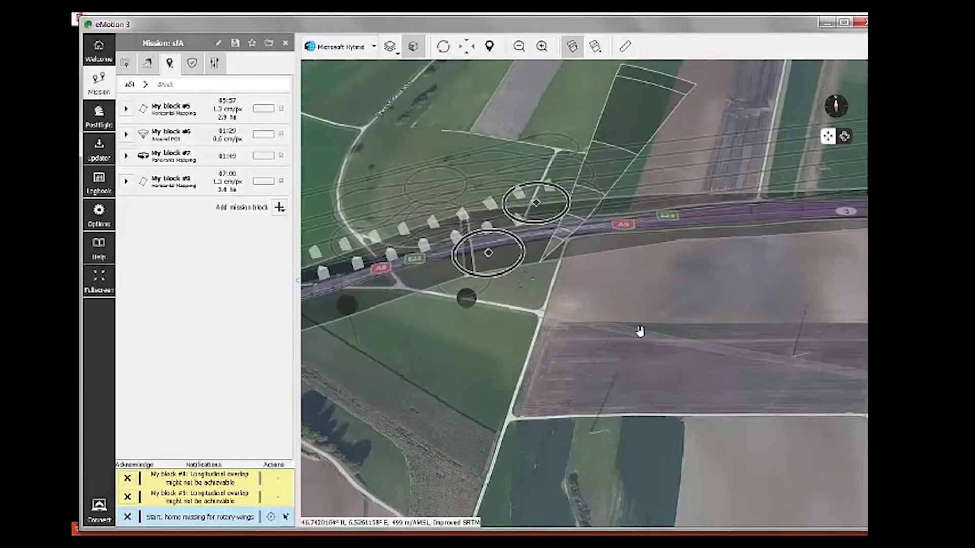
pyautogui.moveTo(594, 367); pyautogui.dragTo(595, 284)
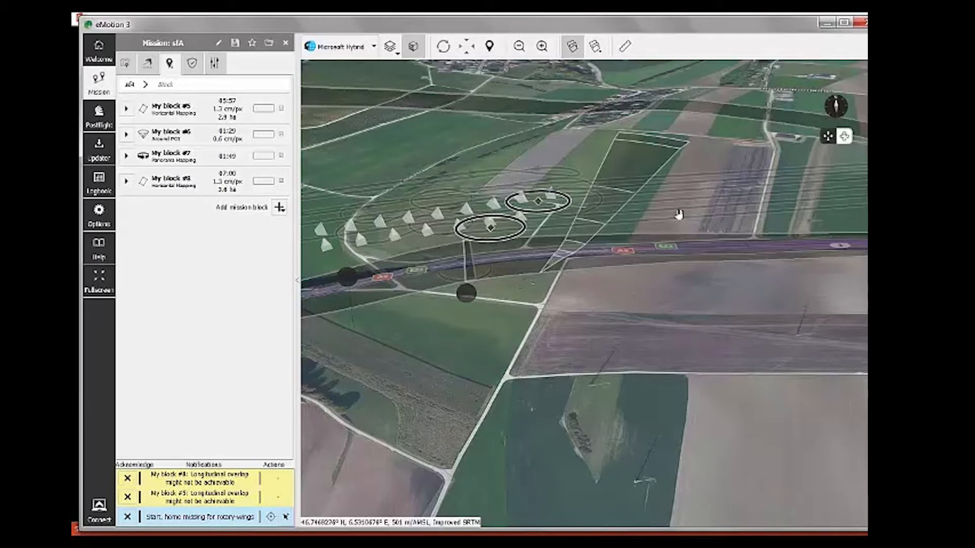
pyautogui.moveTo(683, 336); pyautogui.dragTo(576, 293)
pyautogui.moveTo(576, 293); pyautogui.dragTo(579, 403)
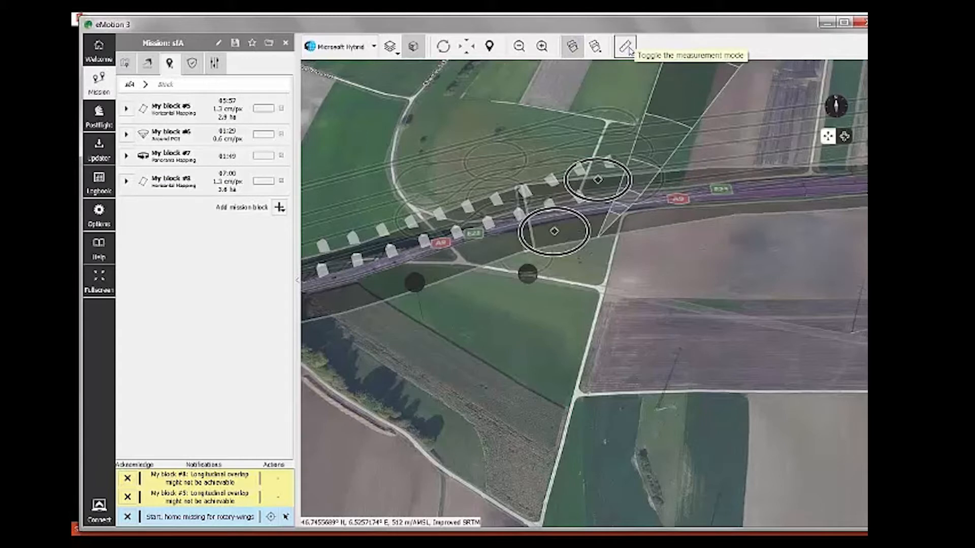
# Step: Measure roughly 121 m along the field track below the waypoints with the ruler, then turn it off
pyautogui.click(629, 50)
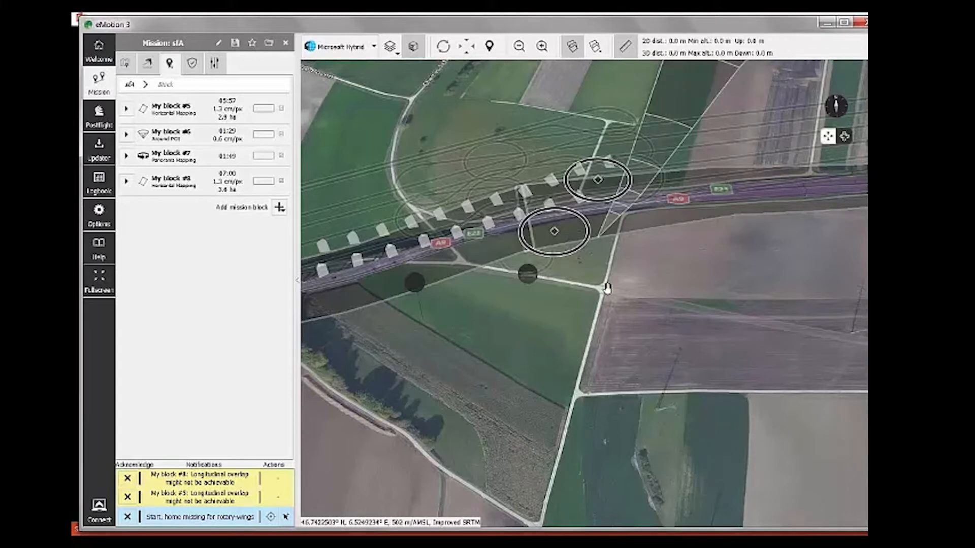
pyautogui.click(576, 392)
pyautogui.click(585, 368)
pyautogui.click(603, 287)
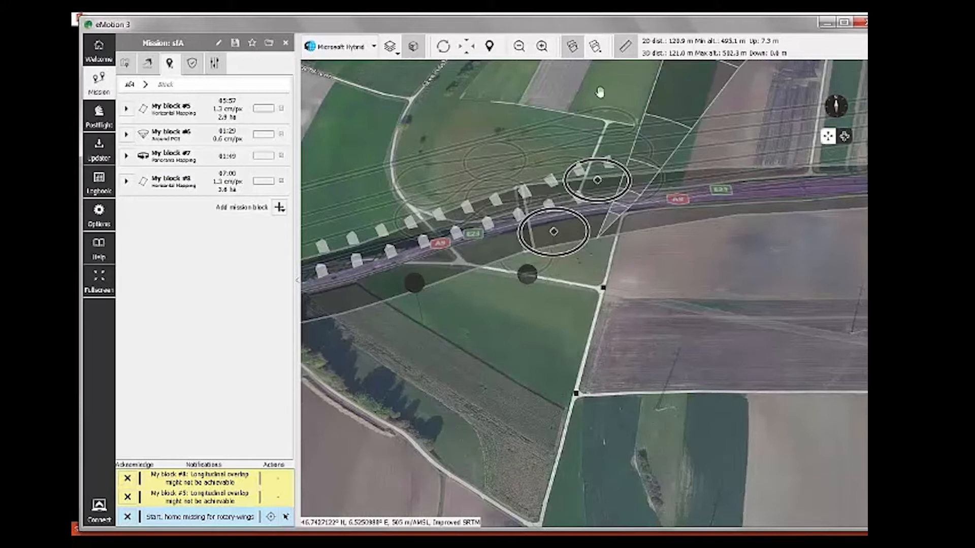
pyautogui.click(629, 49)
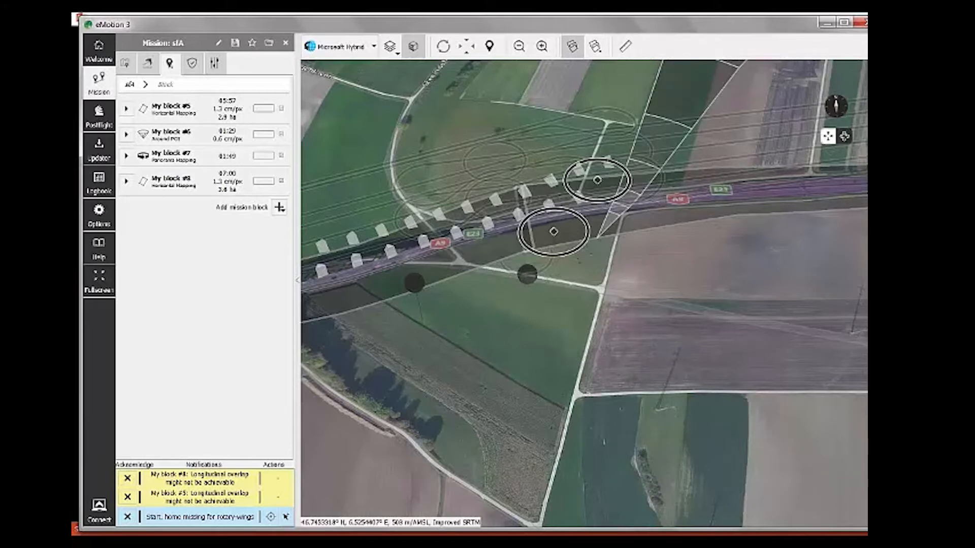
# Step: Pan and zoom out until the full flight plan and its large range circle are visible
pyautogui.moveTo(602, 342); pyautogui.dragTo(691, 315)
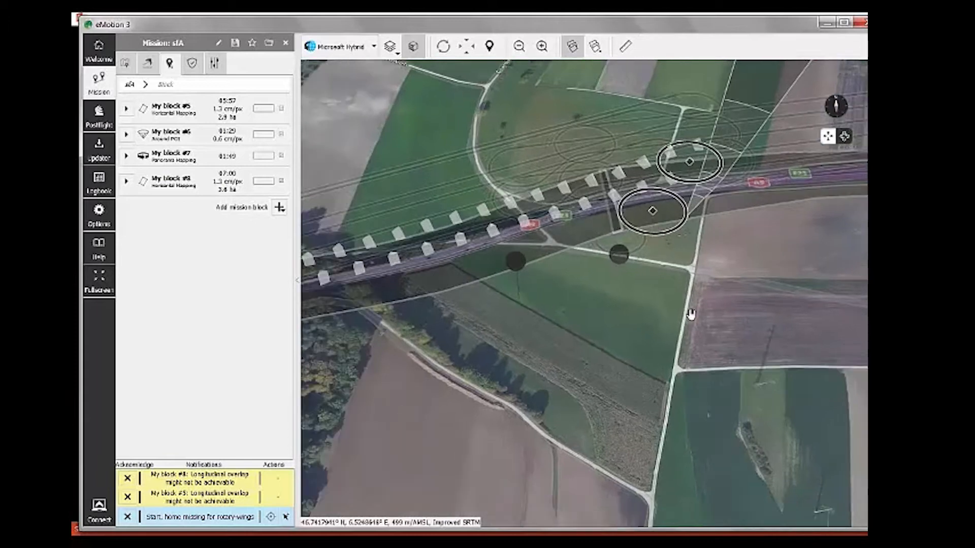
pyautogui.scroll(-2, 692, 314)
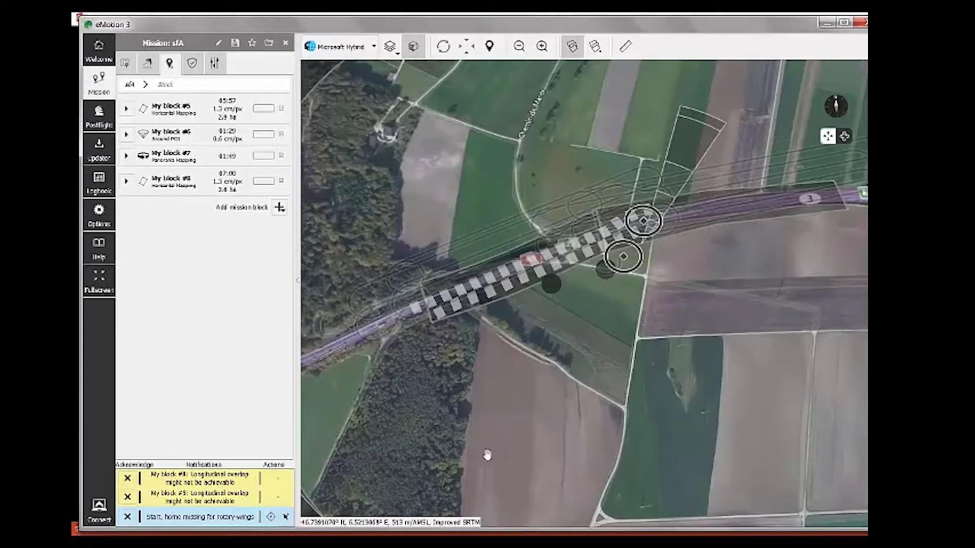
pyautogui.moveTo(487, 455); pyautogui.dragTo(466, 528)
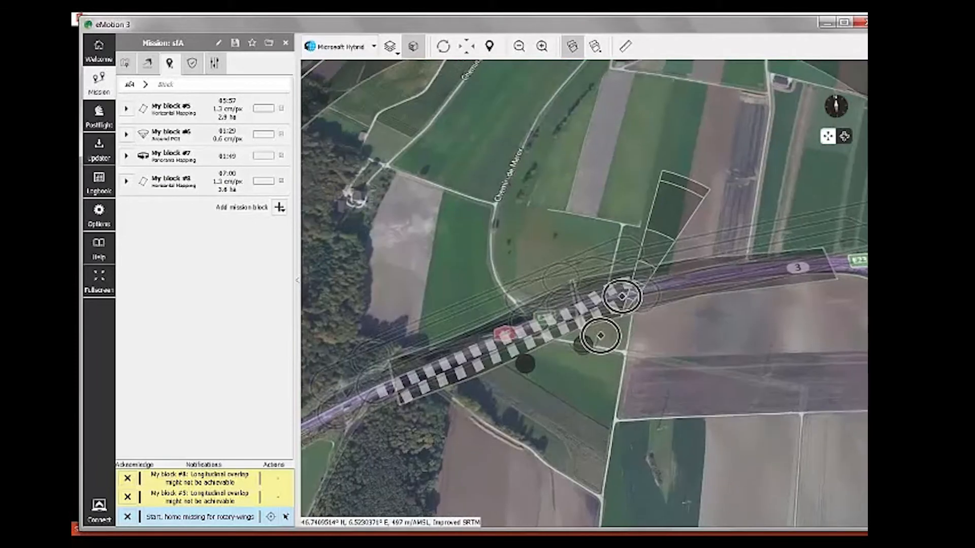
pyautogui.moveTo(584, 304); pyautogui.dragTo(571, 315)
pyautogui.moveTo(438, 249); pyautogui.dragTo(458, 292)
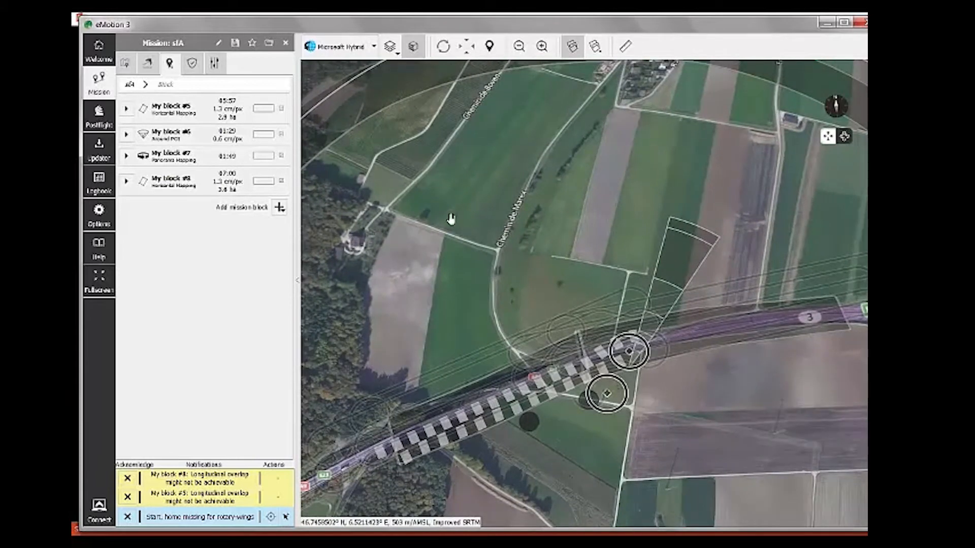
pyautogui.moveTo(533, 274); pyautogui.dragTo(518, 254)
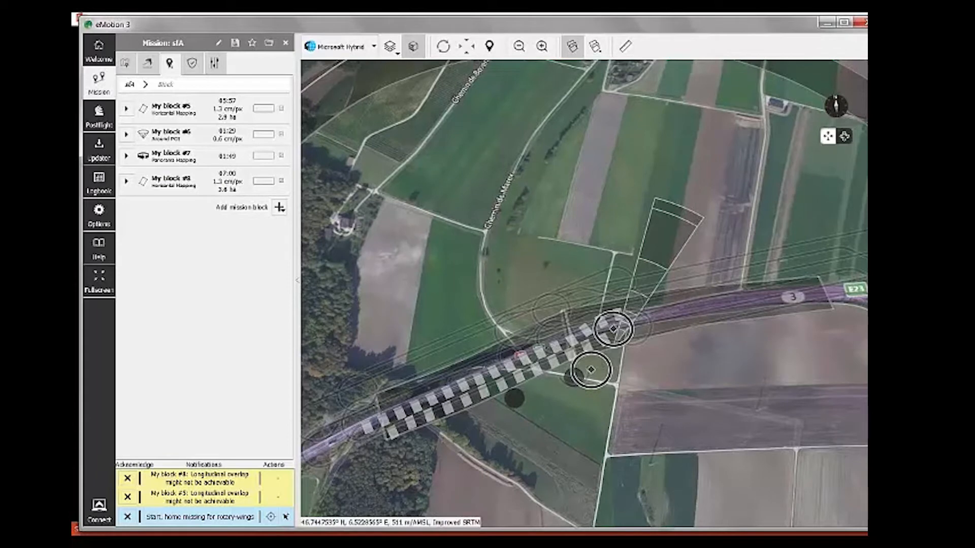
pyautogui.moveTo(553, 479); pyautogui.dragTo(477, 414)
pyautogui.scroll(-3, 461, 420)
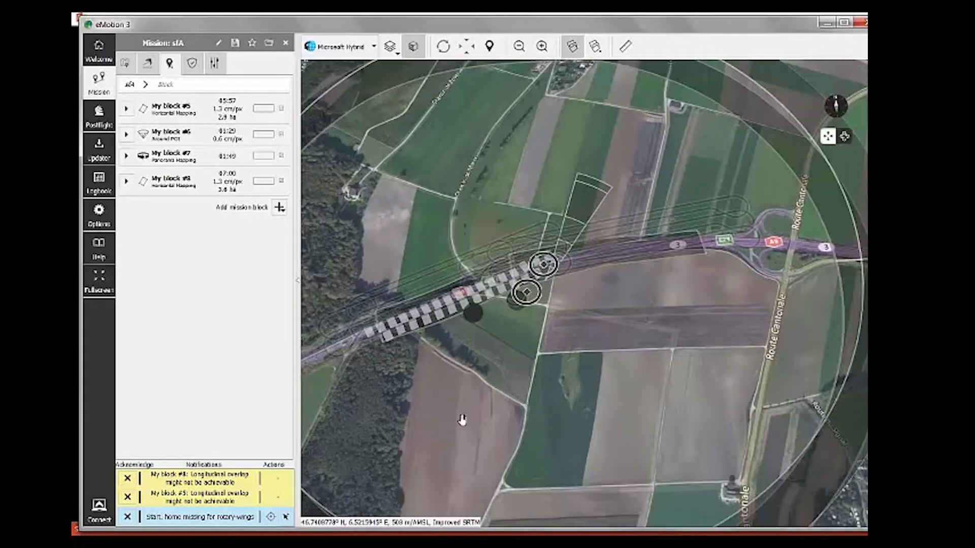
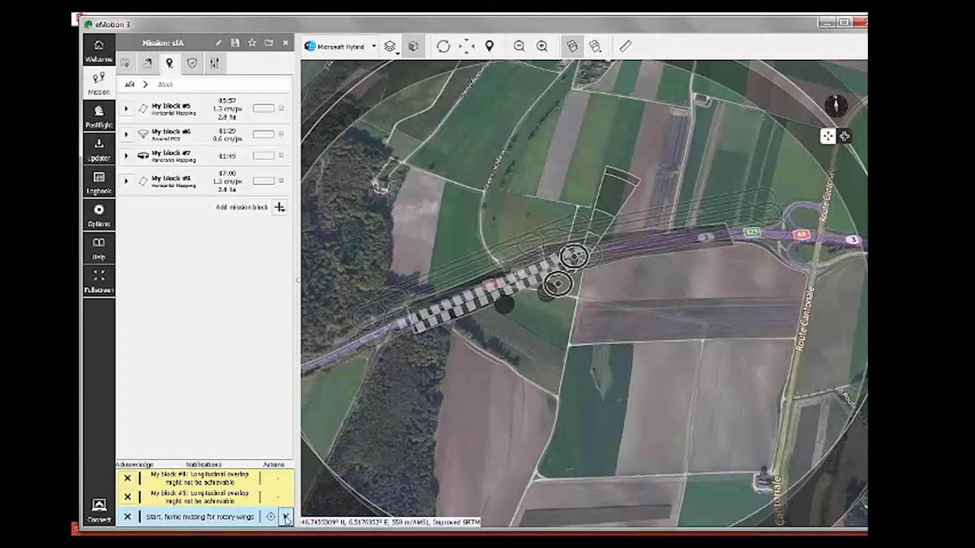
# Step: Place the rotary-wing start and home beside the field corner south of the highway
pyautogui.click(587, 281)
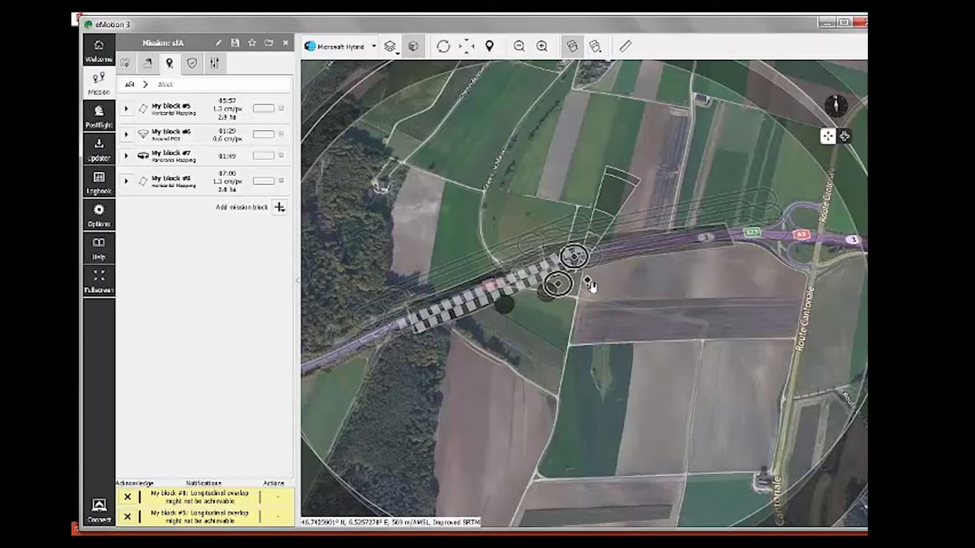
pyautogui.scroll(1, 591, 288)
pyautogui.scroll(5, 593, 283)
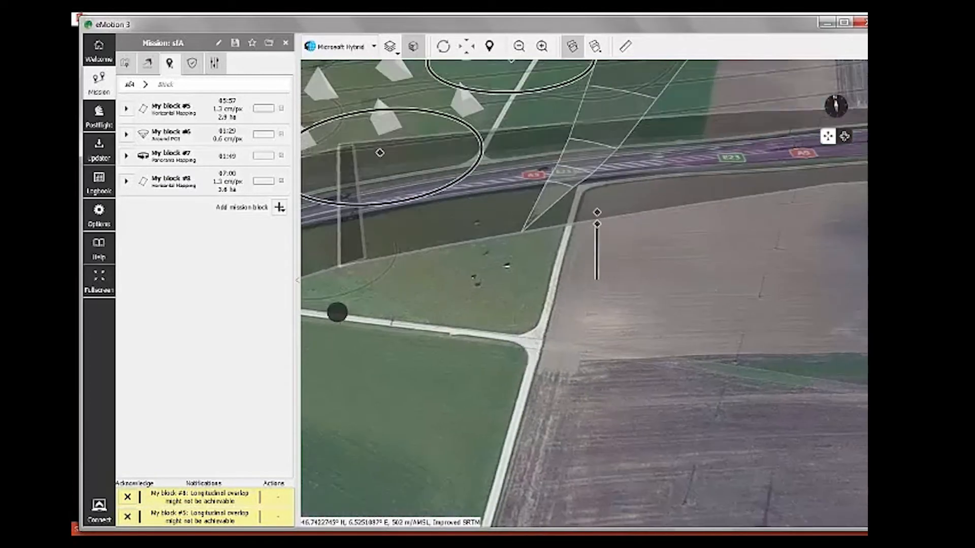
pyautogui.moveTo(629, 259); pyautogui.dragTo(582, 373)
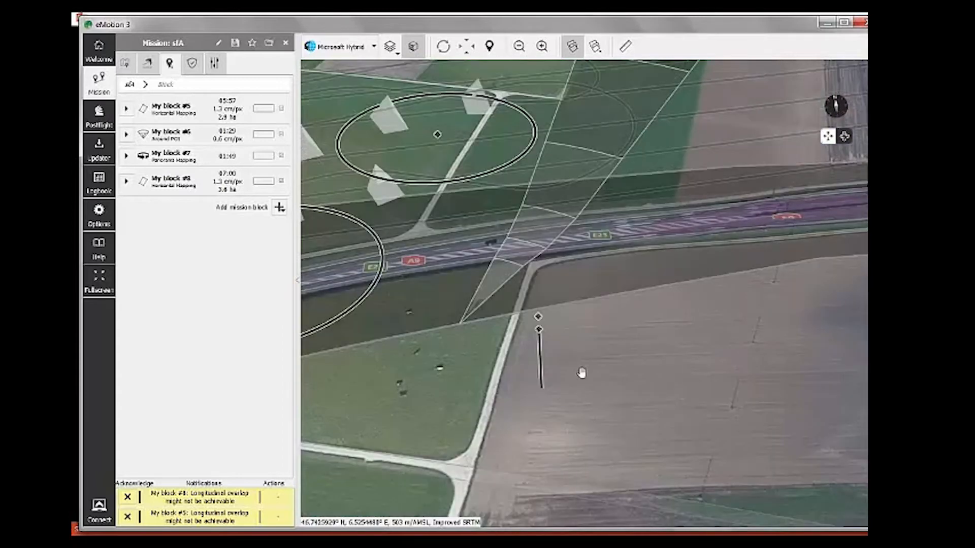
pyautogui.scroll(-4, 581, 373)
# Step: Show the 200 m working area with its 150 m ceiling and switch the map to flat 2D
pyautogui.click(125, 64)
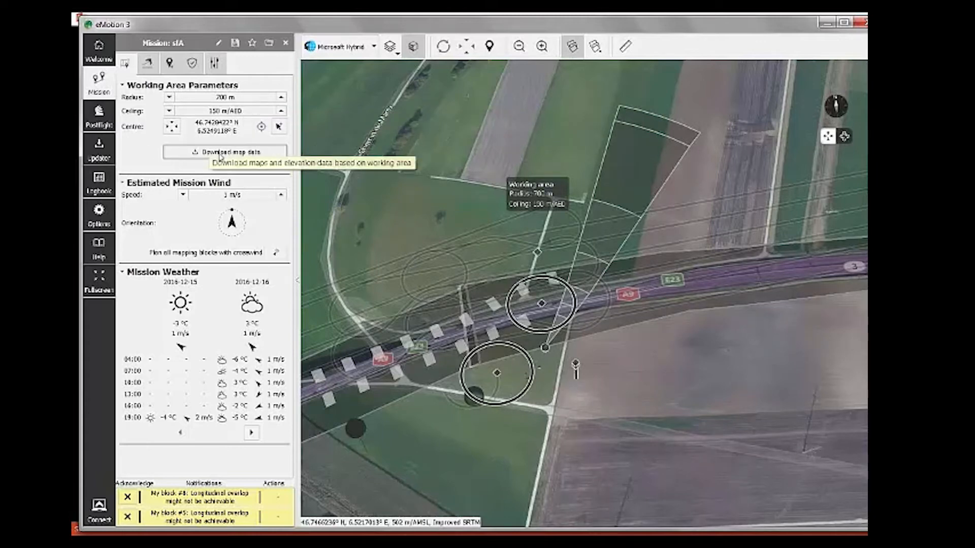
pyautogui.scroll(-2, 709, 341)
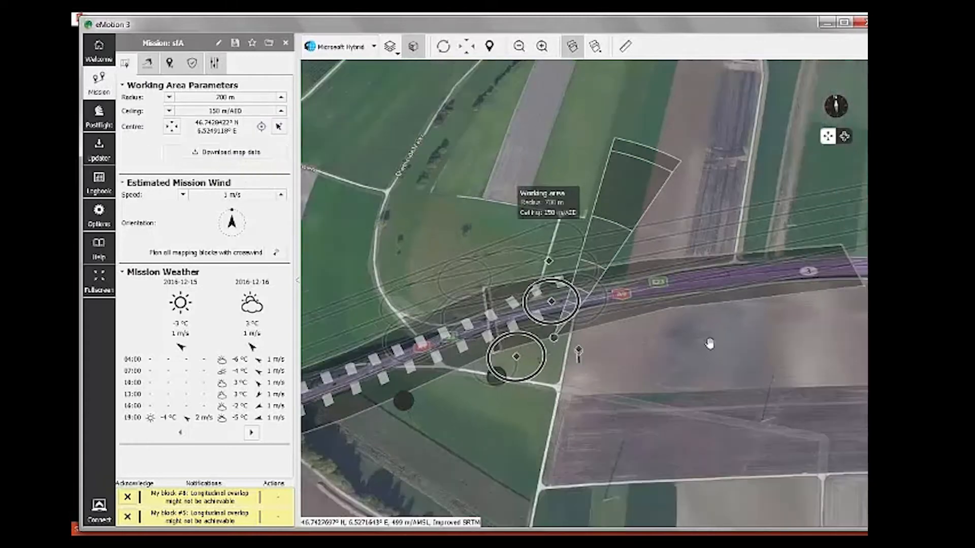
pyautogui.scroll(-3, 731, 339)
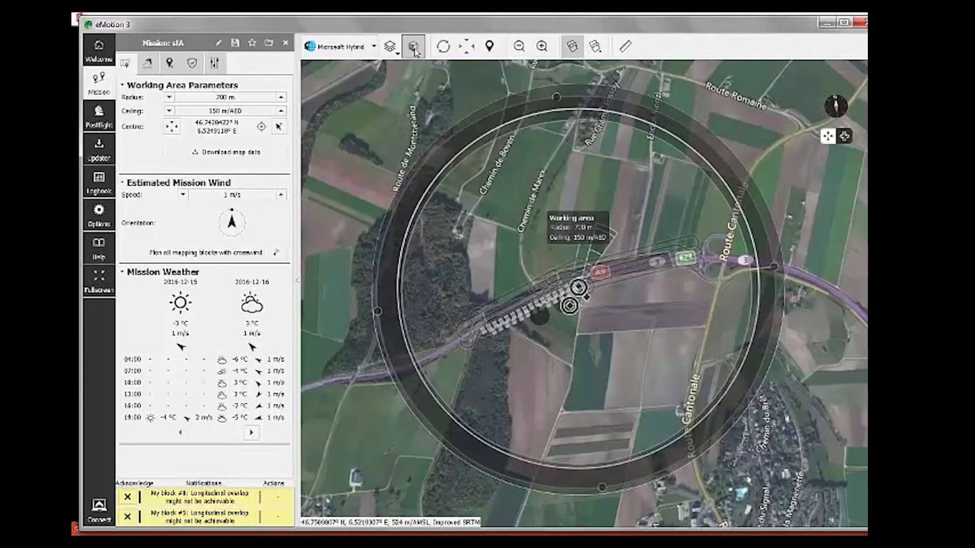
pyautogui.click(413, 46)
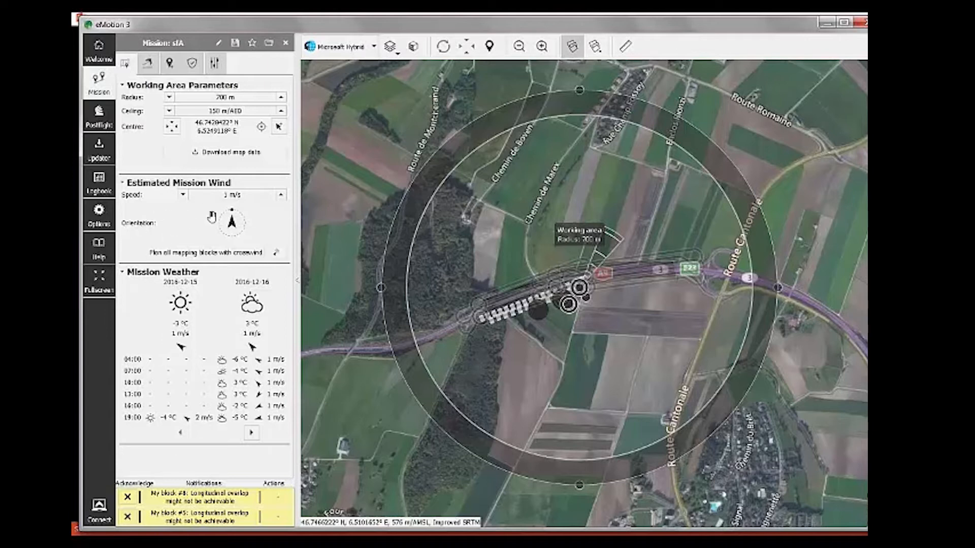
# Step: Zoom in and centre the map on the western end of the A9 highway mapping block
pyautogui.scroll(1, 580, 302)
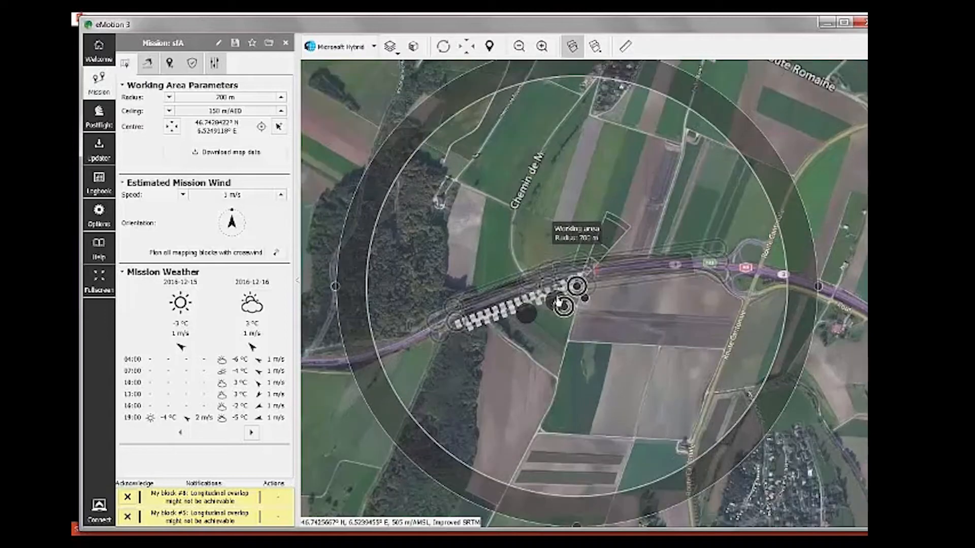
pyautogui.scroll(2, 577, 370)
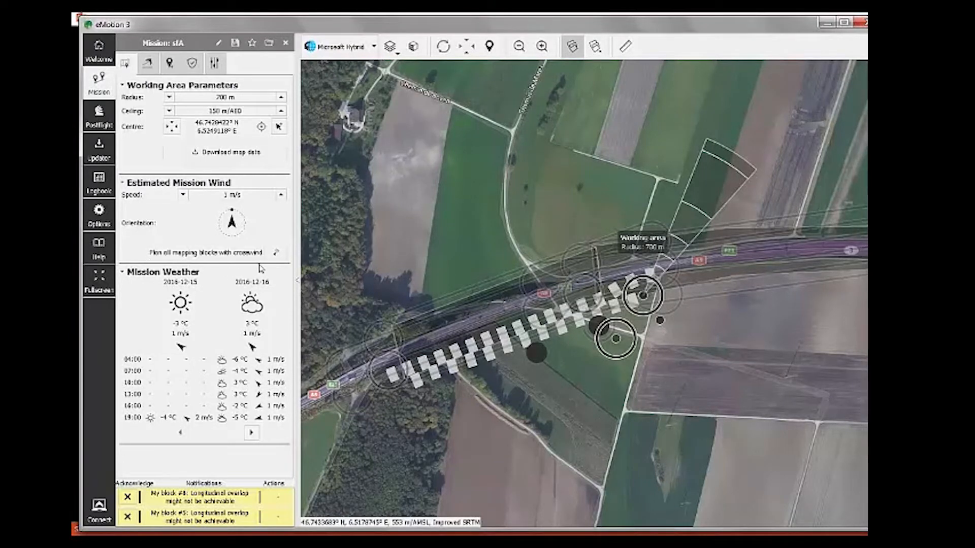
pyautogui.scroll(1, 418, 428)
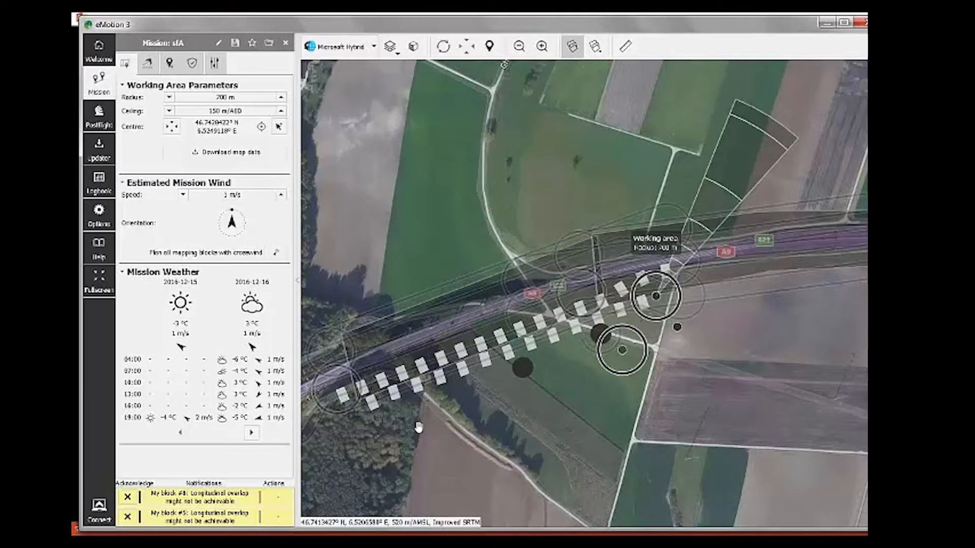
pyautogui.moveTo(439, 433); pyautogui.dragTo(535, 399)
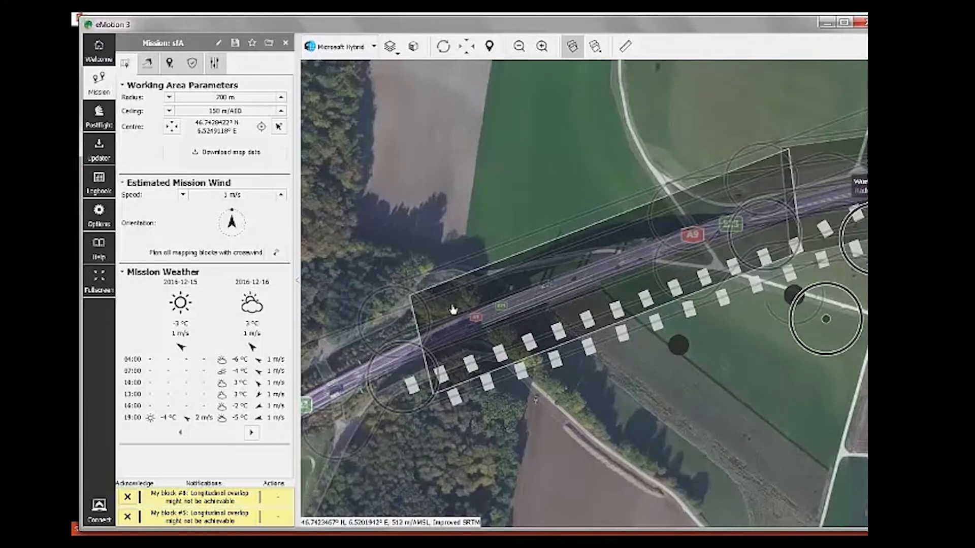
# Step: Replan all mapping blocks with crosswind and review My block #5's new 127-photo flight lines
pyautogui.click(436, 315)
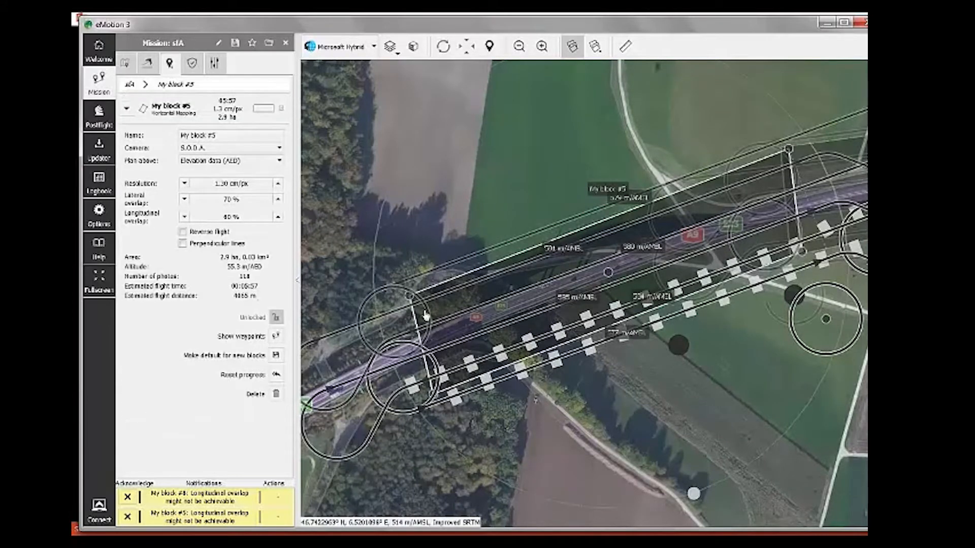
pyautogui.click(125, 63)
pyautogui.click(276, 253)
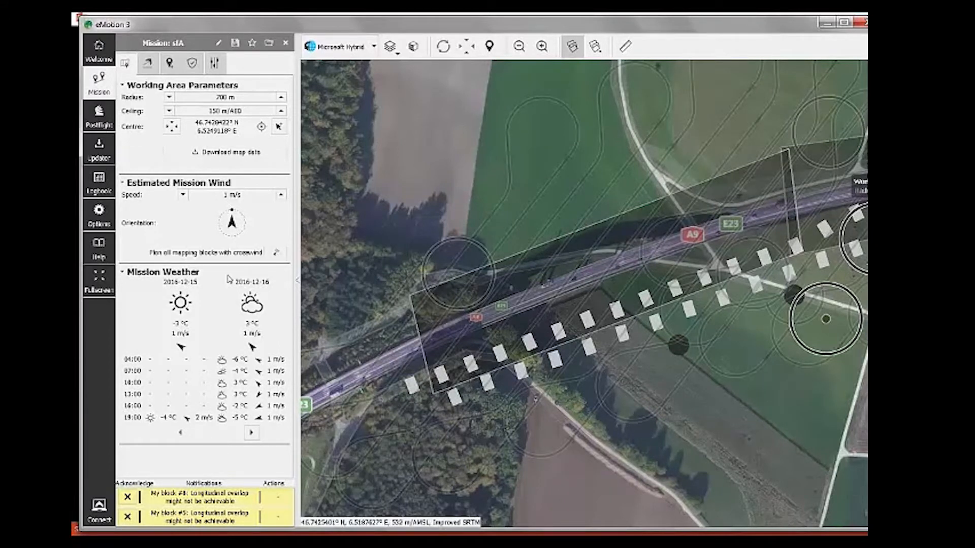
pyautogui.click(653, 277)
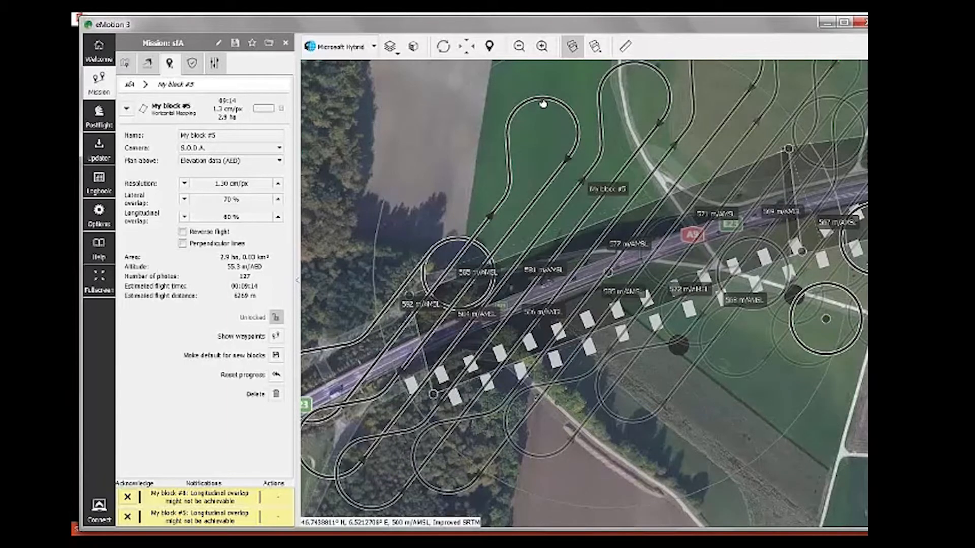
pyautogui.click(125, 63)
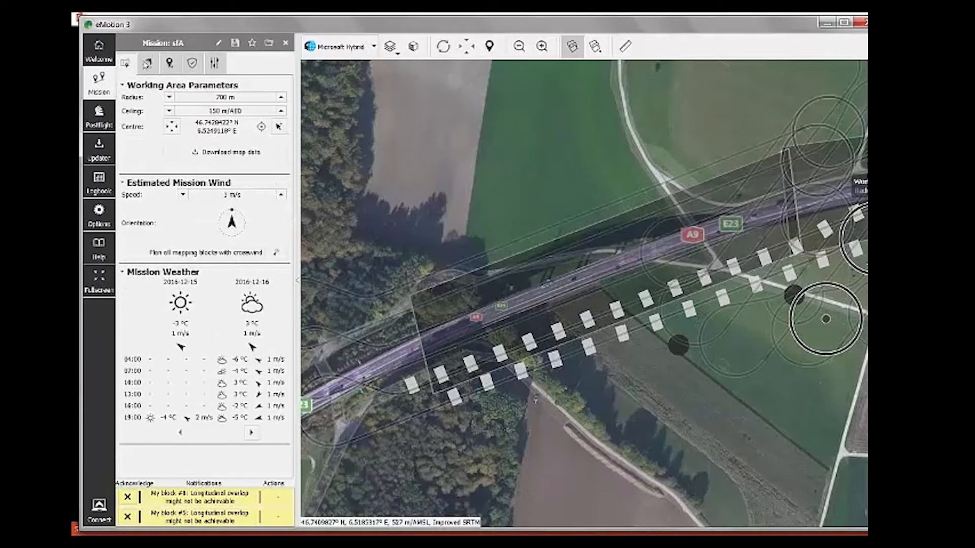
pyautogui.click(147, 63)
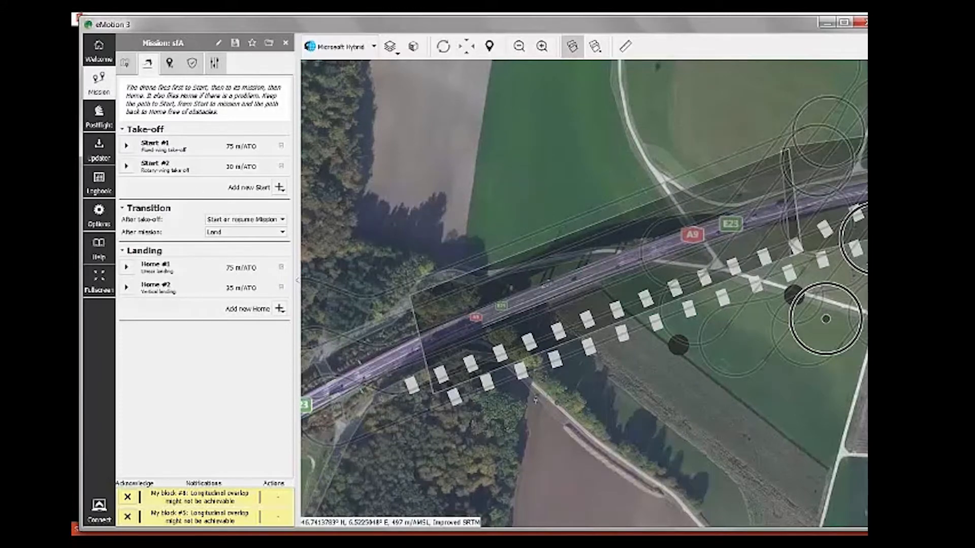
# Step: Add a fixed-wing take-off as Start #3 in the field below the block, adding no new home
pyautogui.moveTo(608, 376); pyautogui.dragTo(559, 324)
pyautogui.scroll(1, 487, 333)
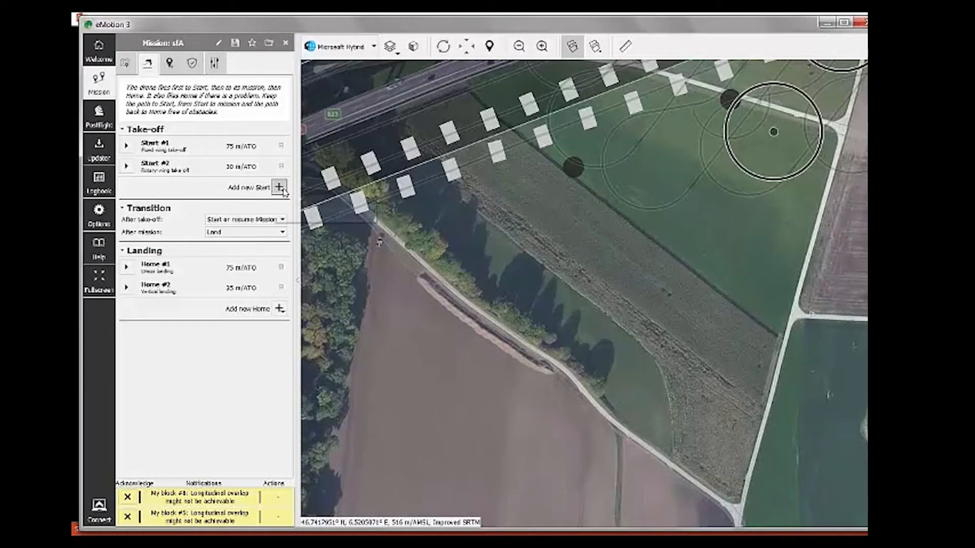
pyautogui.click(280, 189)
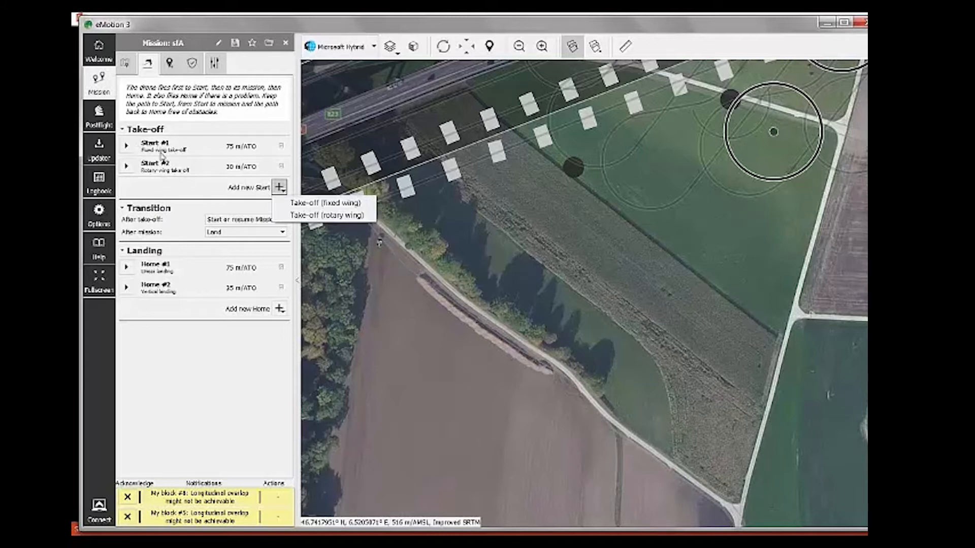
pyautogui.click(309, 204)
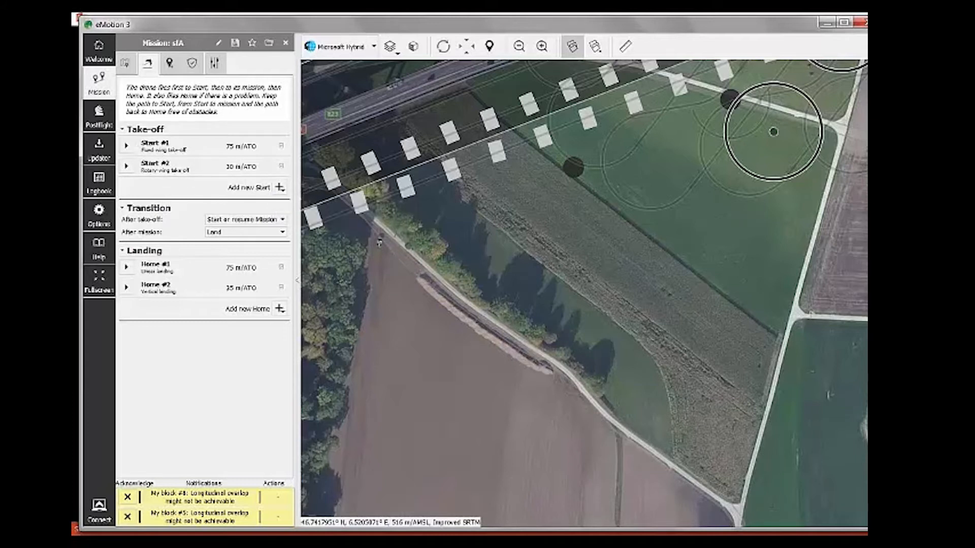
pyautogui.moveTo(337, 533)
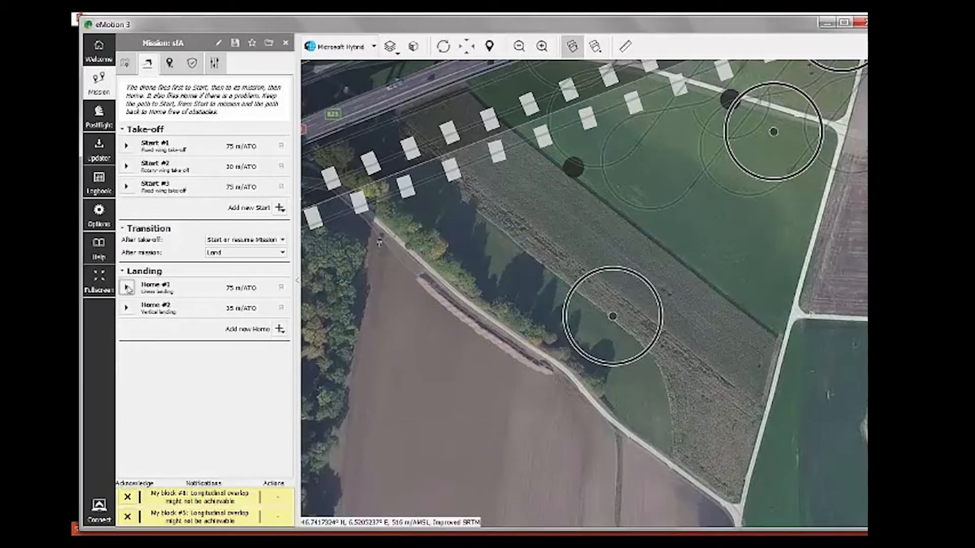
pyautogui.click(279, 328)
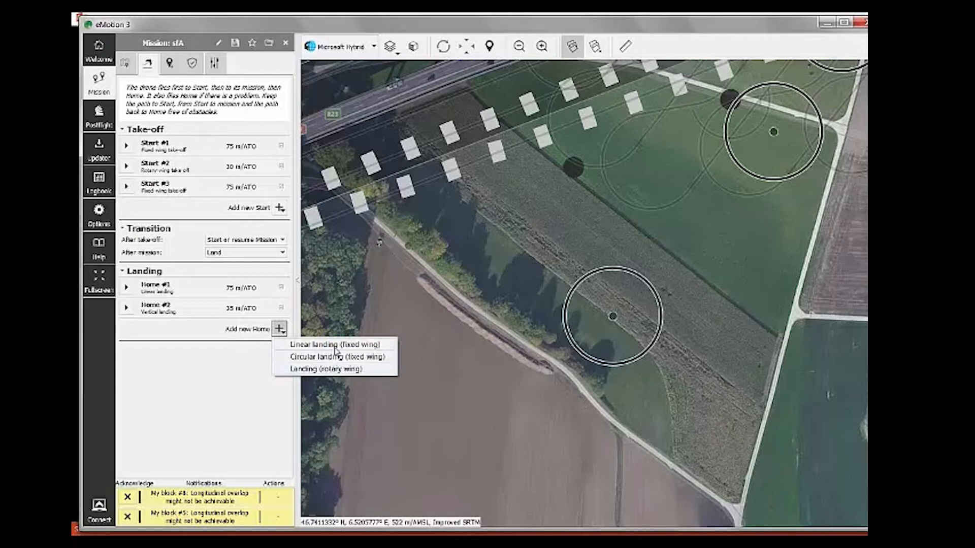
pyautogui.click(200, 374)
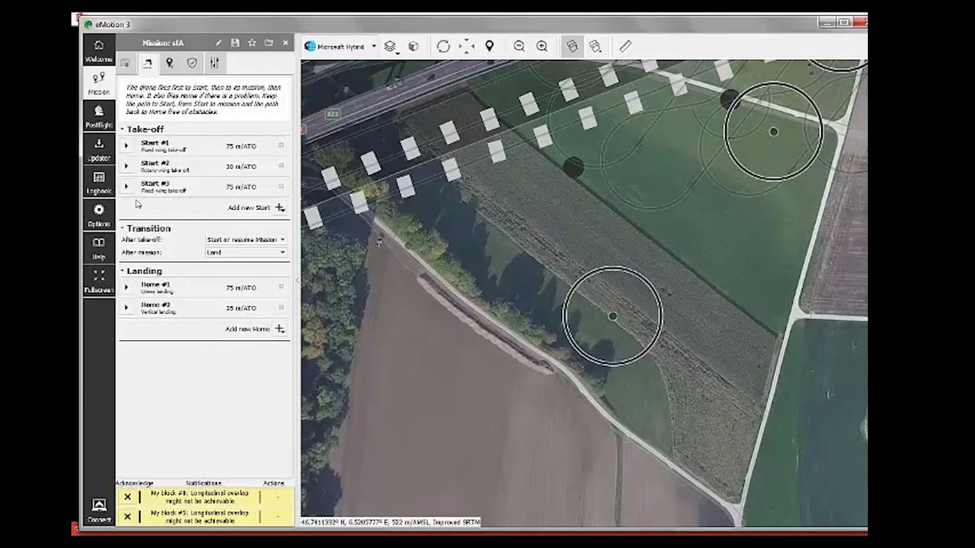
pyautogui.click(128, 146)
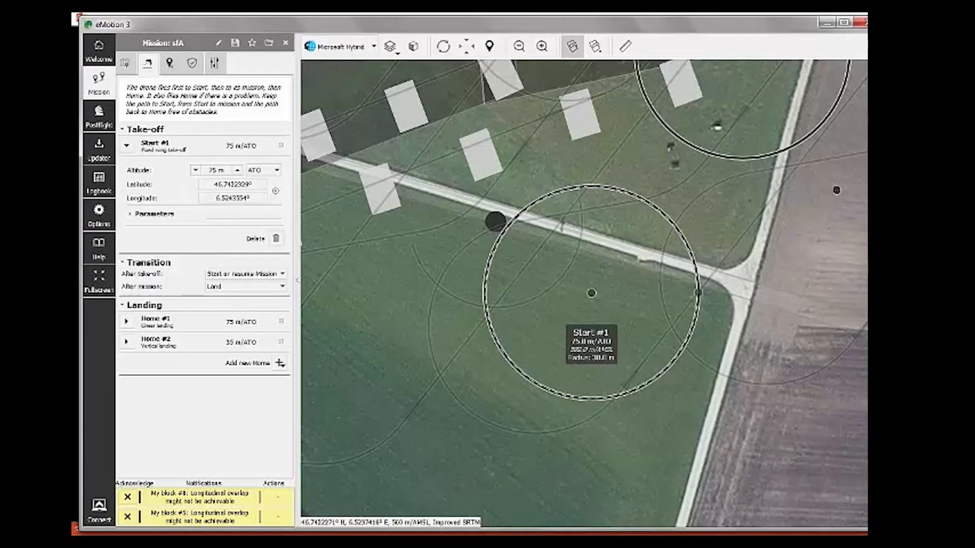
# Step: Expand Start #1's parameters to review its 75 m ATO altitude and coordinates
pyautogui.click(130, 214)
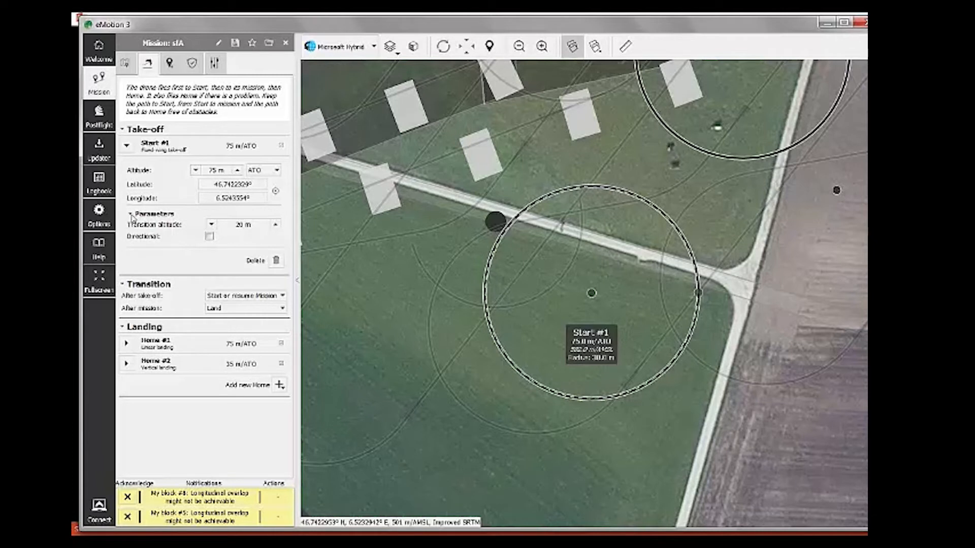
pyautogui.click(130, 215)
pyautogui.click(127, 147)
pyautogui.click(126, 147)
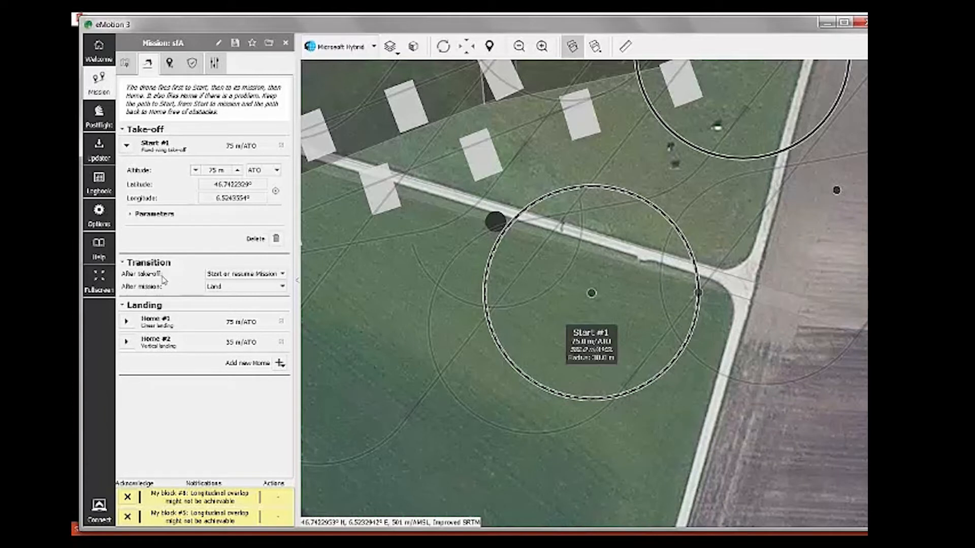
# Step: Keep 'Start or resume Mission' after take-off and 'Land' after the mission
pyautogui.click(254, 277)
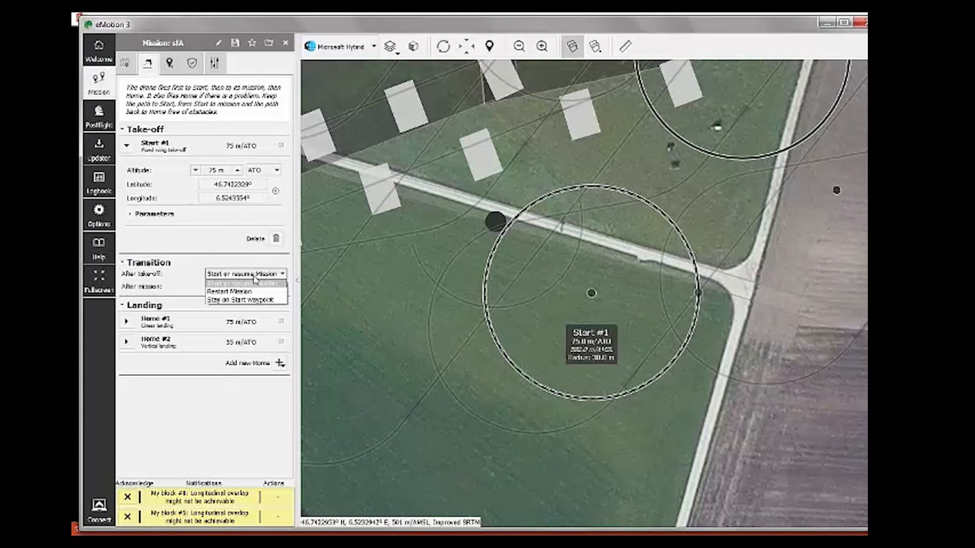
pyautogui.click(255, 277)
pyautogui.click(243, 276)
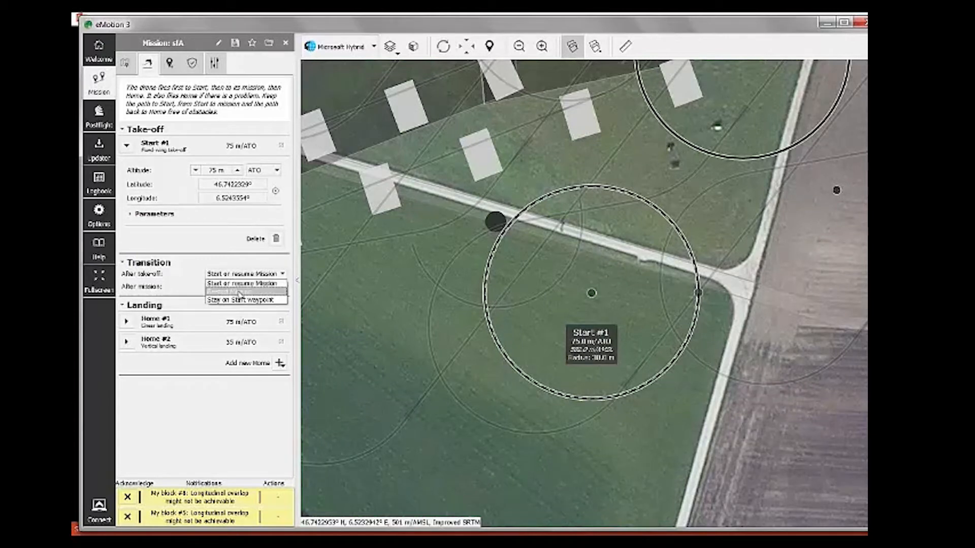
pyautogui.click(170, 281)
pyautogui.click(236, 292)
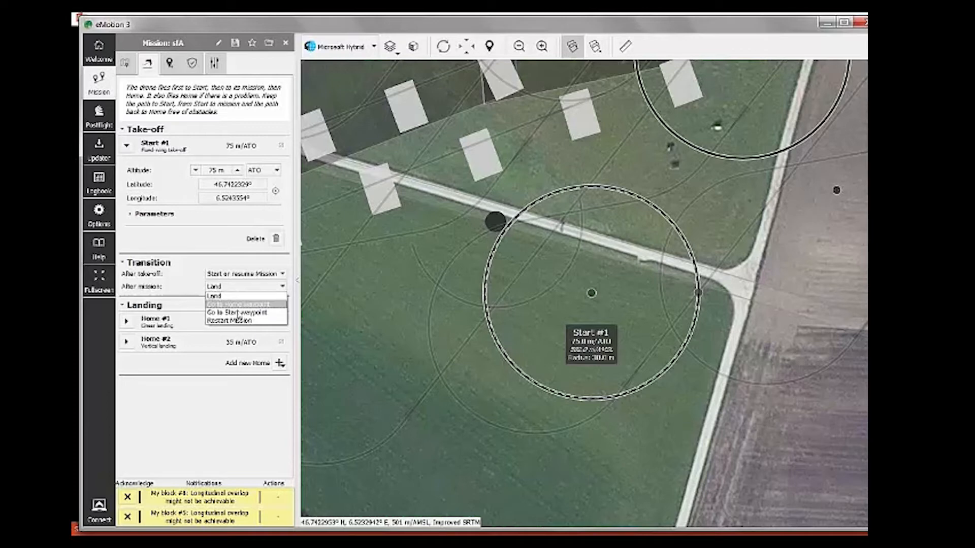
pyautogui.click(202, 413)
pyautogui.scroll(-1, 502, 400)
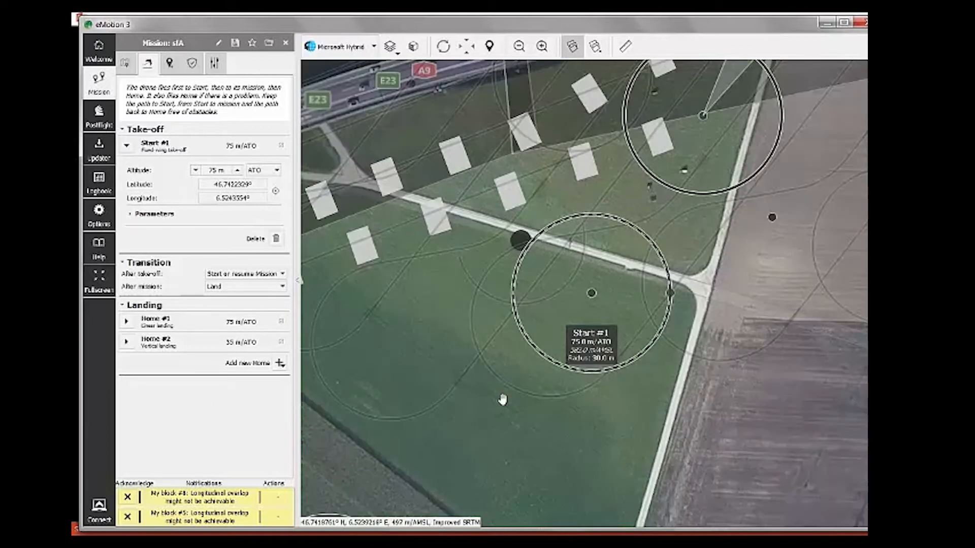
pyautogui.scroll(-3, 502, 400)
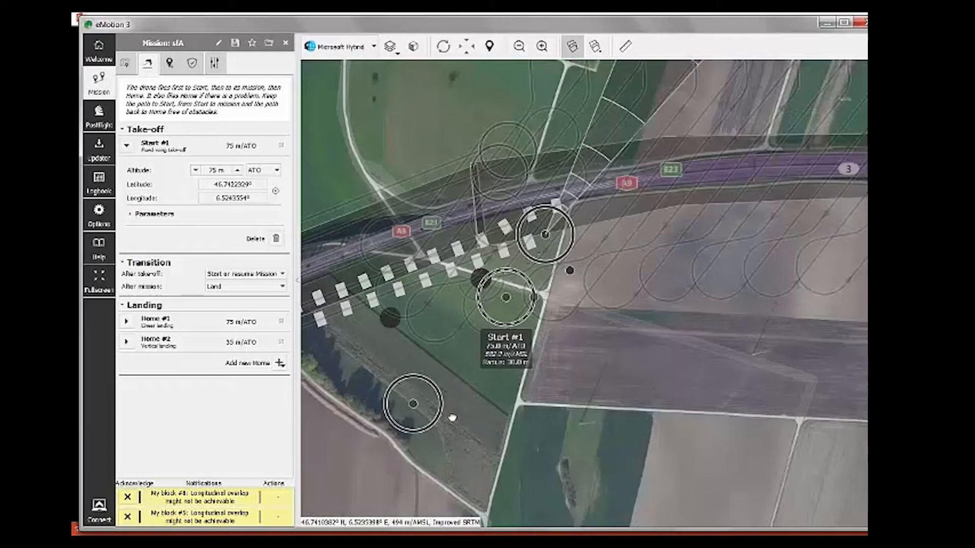
# Step: List blocks #5 to #8, then select My block #5 and My block #8 to view their flight lines
pyautogui.scroll(-2, 420, 354)
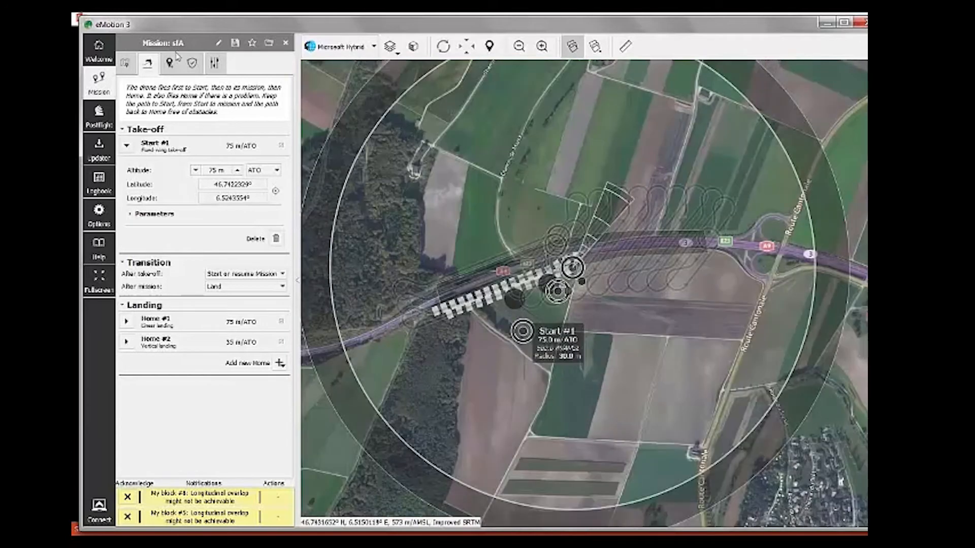
pyautogui.click(176, 58)
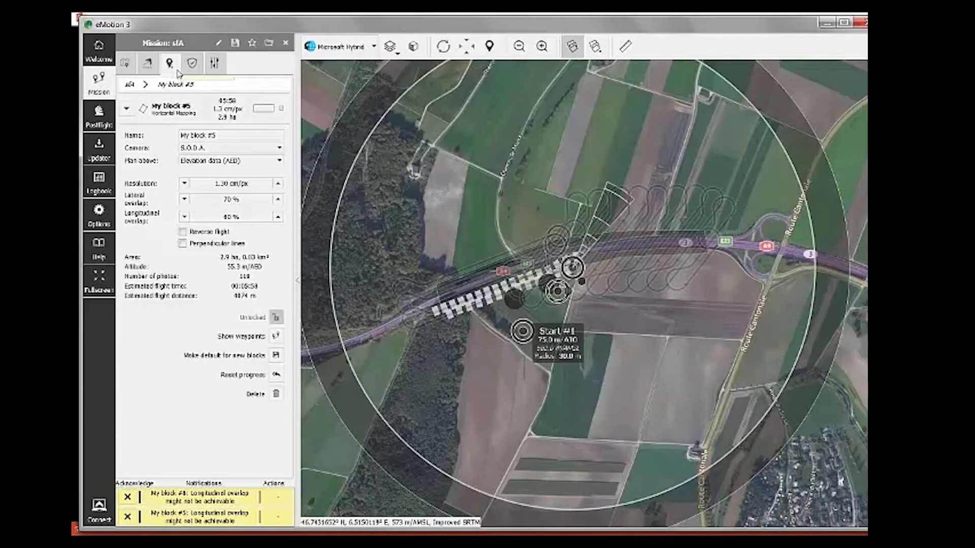
pyautogui.click(127, 109)
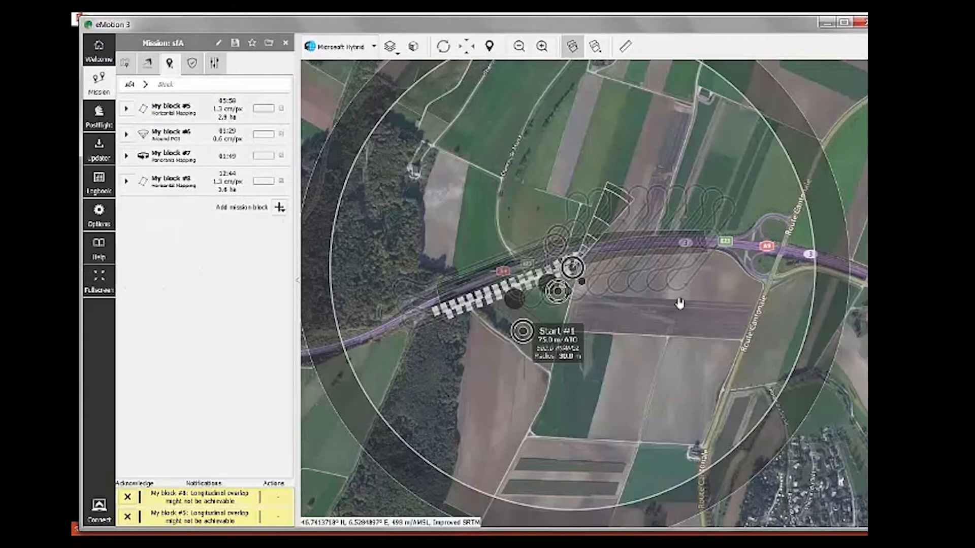
pyautogui.scroll(1, 432, 316)
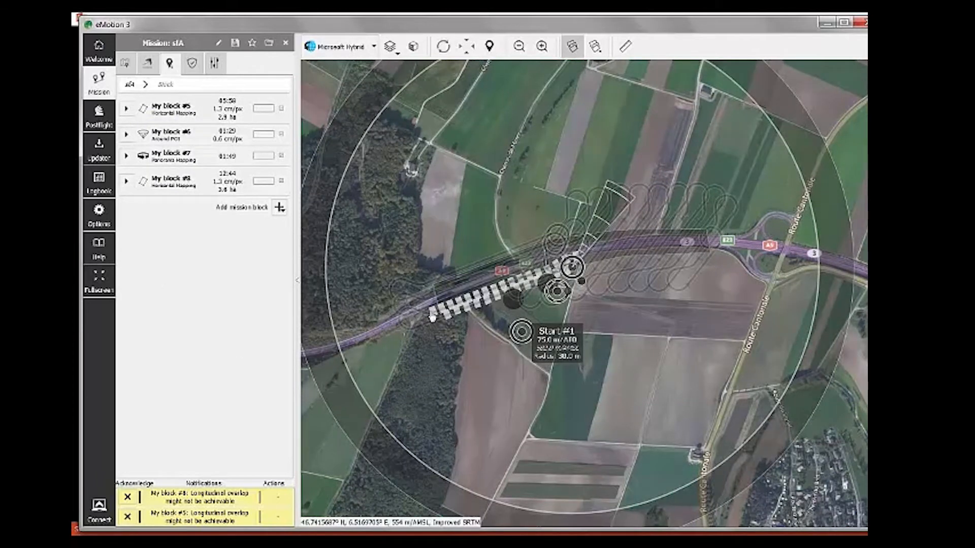
pyautogui.scroll(3, 432, 317)
pyautogui.moveTo(558, 443); pyautogui.dragTo(567, 388)
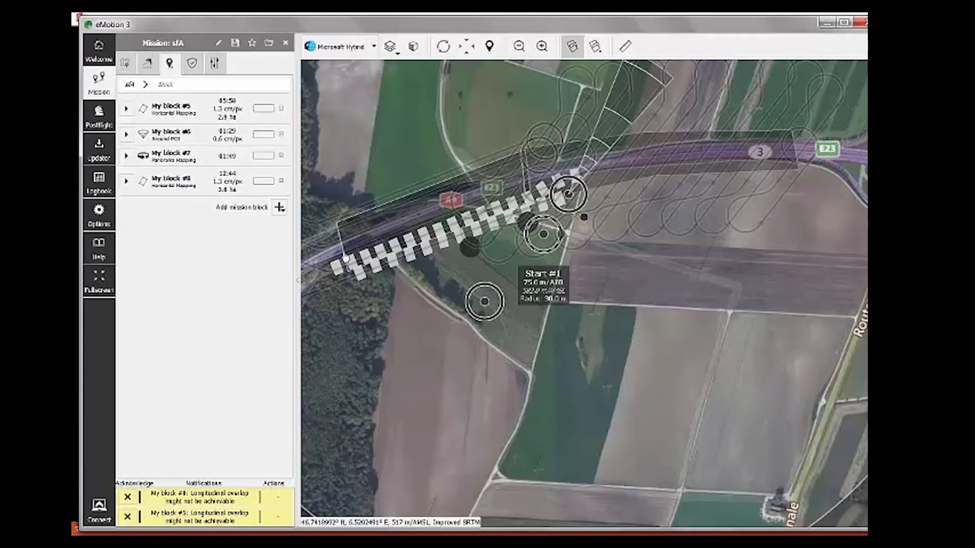
pyautogui.click(365, 230)
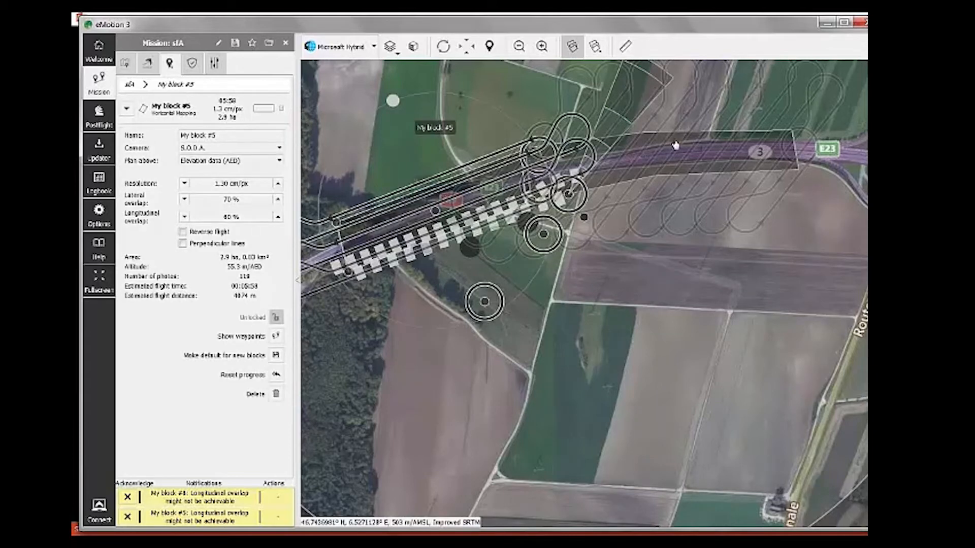
pyautogui.click(679, 160)
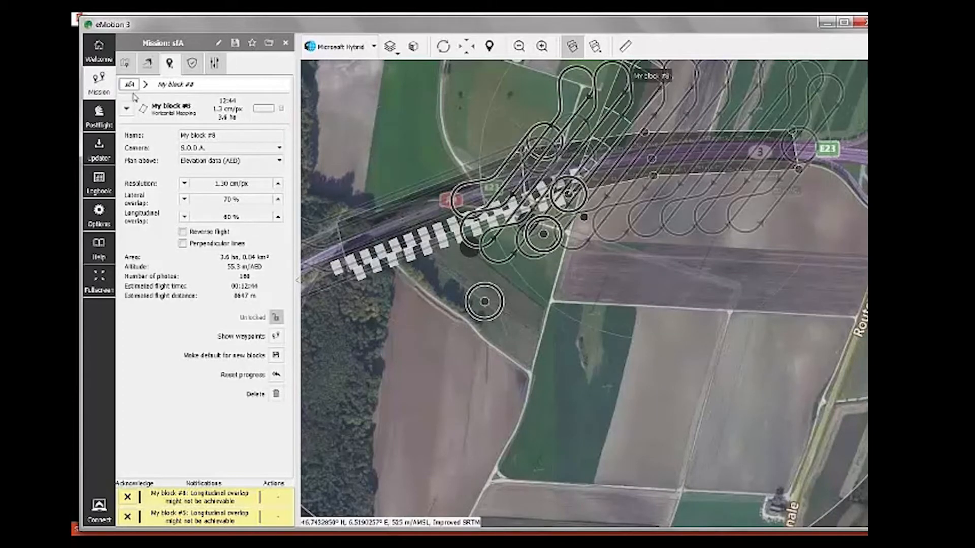
pyautogui.click(126, 108)
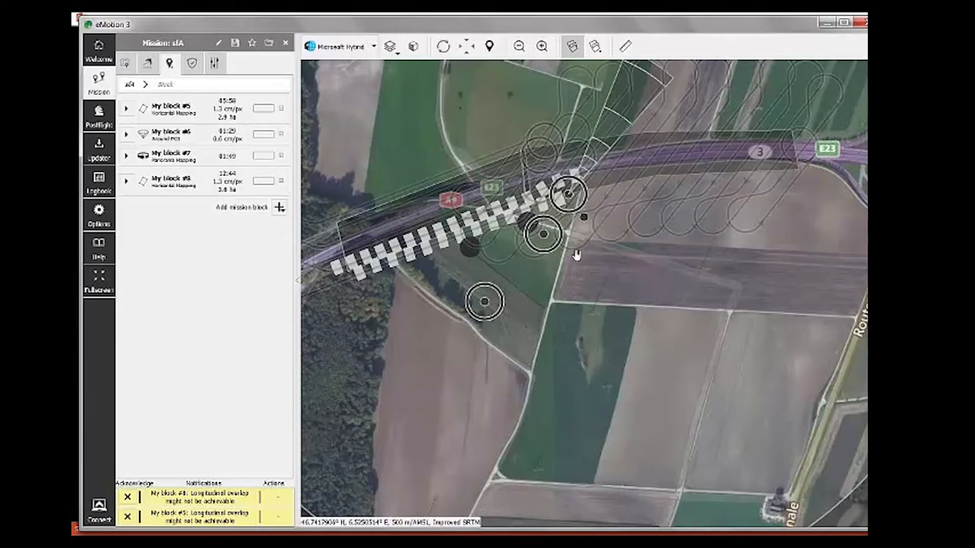
pyautogui.scroll(1, 579, 243)
# Step: Zoom in and pan so the highway and My block #6's POI sit mid-map
pyautogui.scroll(1, 580, 241)
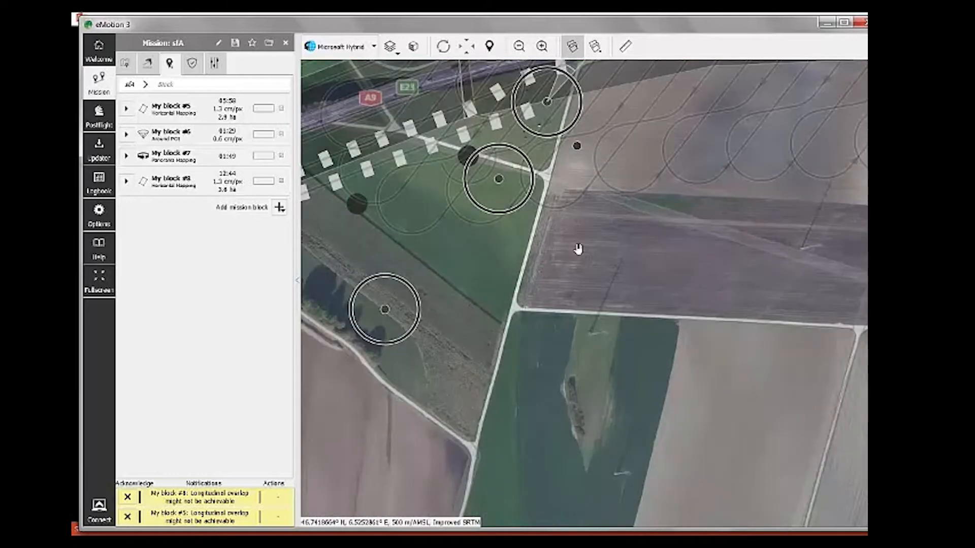
pyautogui.scroll(1, 578, 248)
pyautogui.moveTo(555, 151); pyautogui.dragTo(817, 332)
pyautogui.scroll(1, 543, 437)
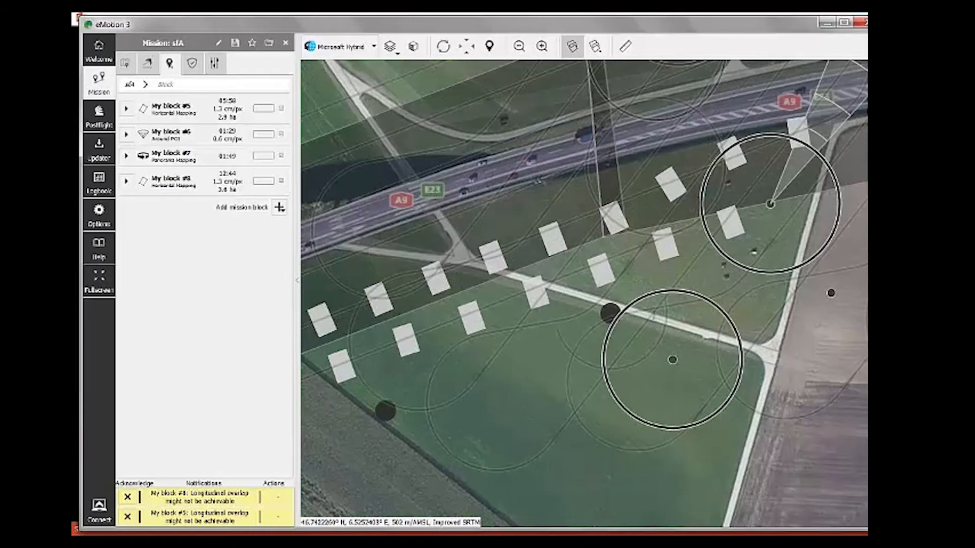
pyautogui.scroll(-3, 590, 293)
pyautogui.scroll(1, 599, 313)
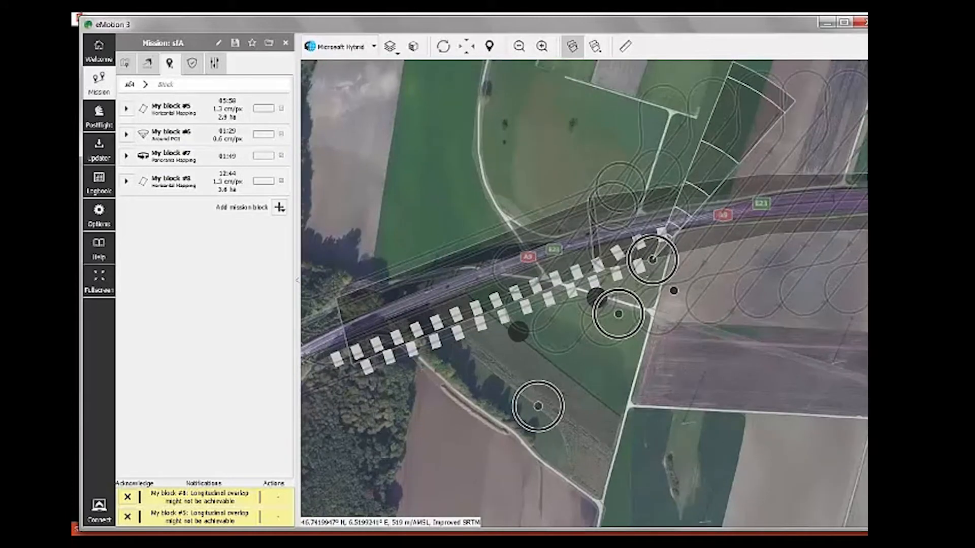
pyautogui.scroll(3, 598, 306)
pyautogui.scroll(2, 593, 300)
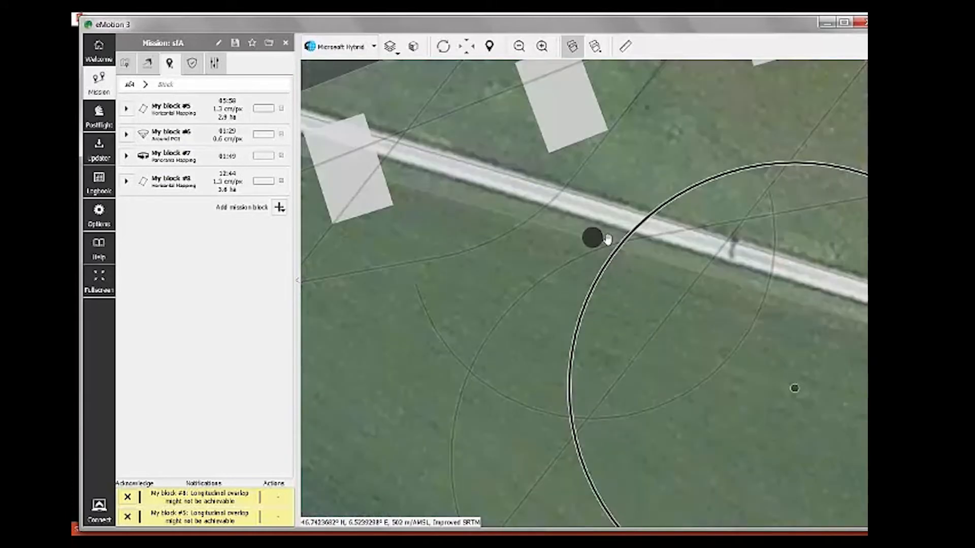
# Step: Drag My block #6's point of interest up-left, then select My block #5 (118 photos, 70%/60% overlap)
pyautogui.click(592, 235)
pyautogui.scroll(-2, 594, 256)
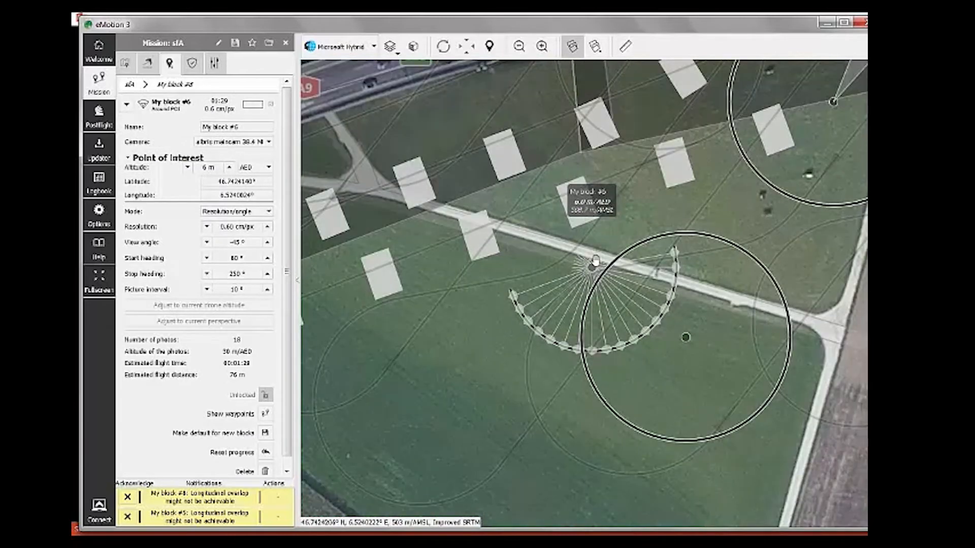
pyautogui.scroll(-1, 595, 260)
pyautogui.moveTo(591, 275)
pyautogui.mouseDown()
pyautogui.moveTo(388, 203)
pyautogui.moveTo(439, 244)
pyautogui.mouseUp()
pyautogui.moveTo(514, 255)
pyautogui.mouseDown()
pyautogui.moveTo(376, 160)
pyautogui.moveTo(373, 129)
pyautogui.moveTo(381, 127)
pyautogui.mouseUp()
pyautogui.click(527, 159)
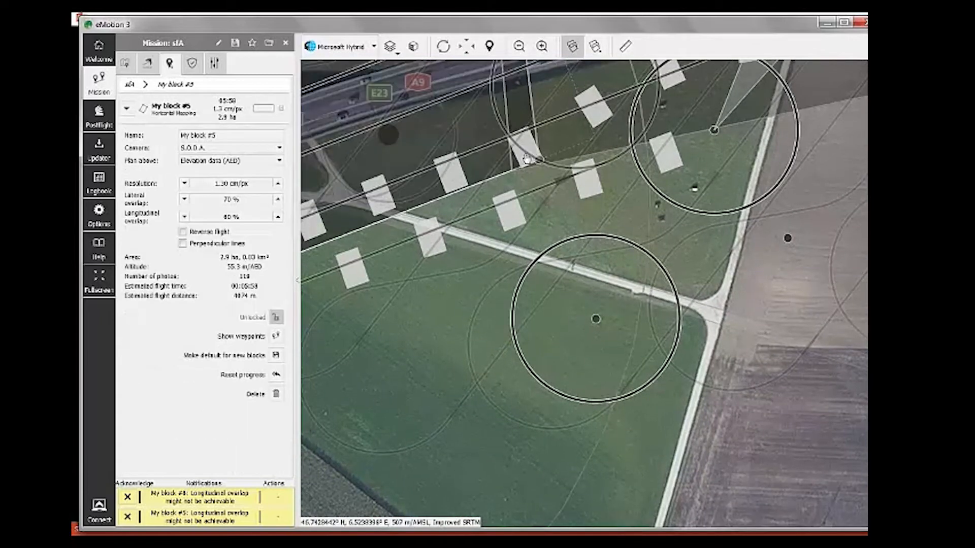
pyautogui.moveTo(527, 160); pyautogui.dragTo(683, 296)
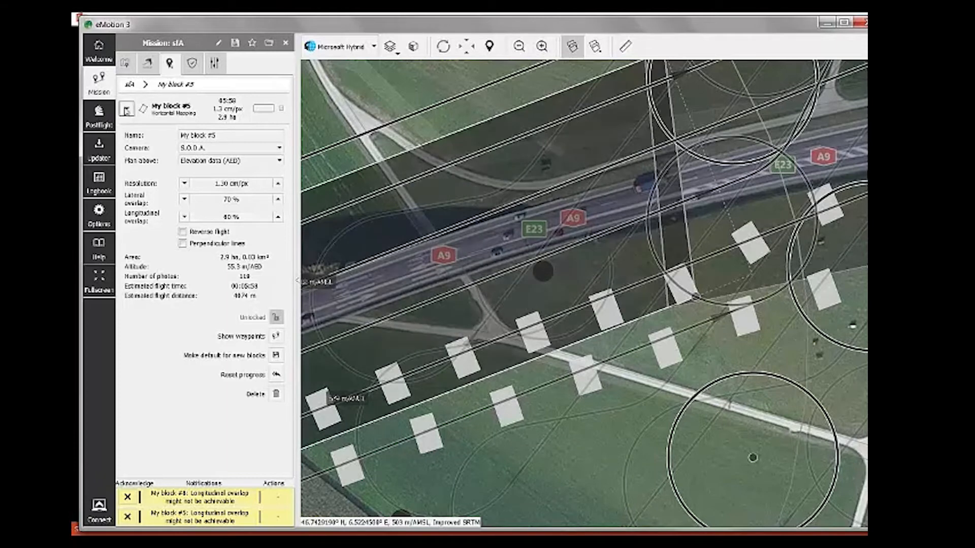
# Step: Collapse My block #5 to the list (45:58, 1.3 cm/px, 2.6 ha) and pan over its footprints
pyautogui.click(126, 110)
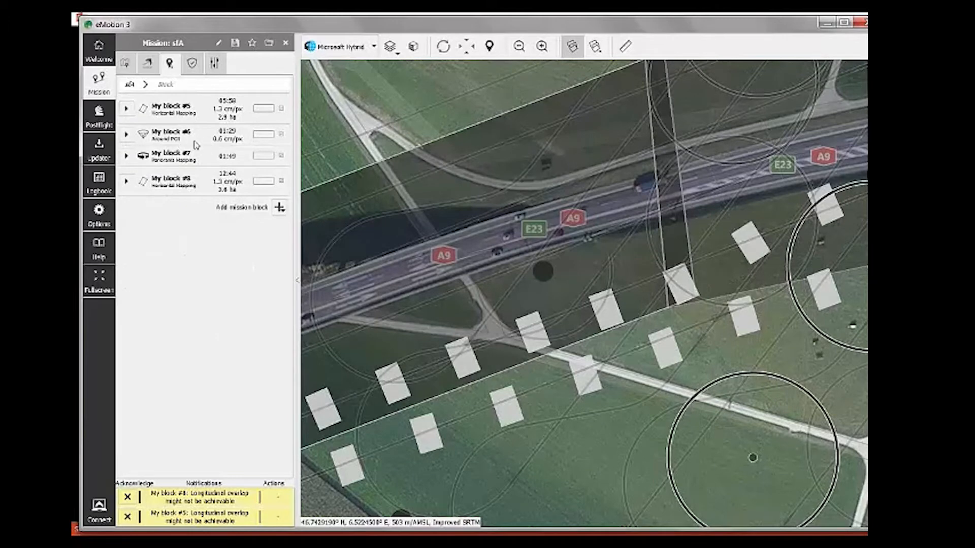
pyautogui.scroll(-1, 495, 315)
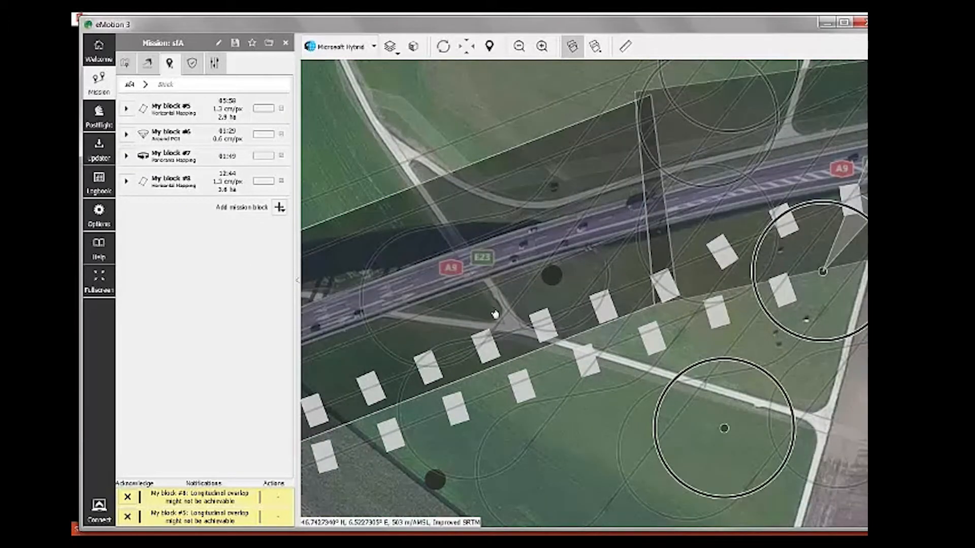
pyautogui.scroll(-2, 589, 293)
pyautogui.moveTo(589, 293); pyautogui.dragTo(556, 191)
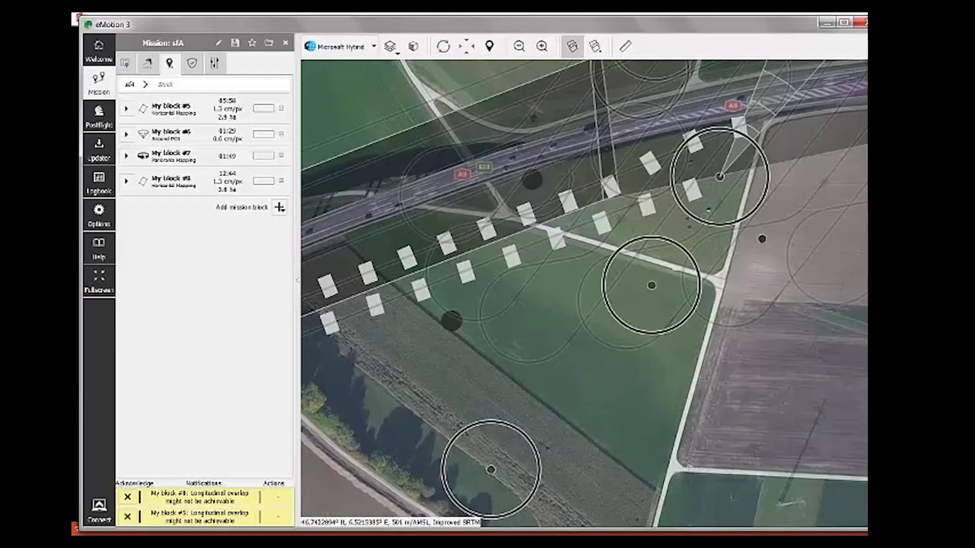
pyautogui.scroll(5, 516, 347)
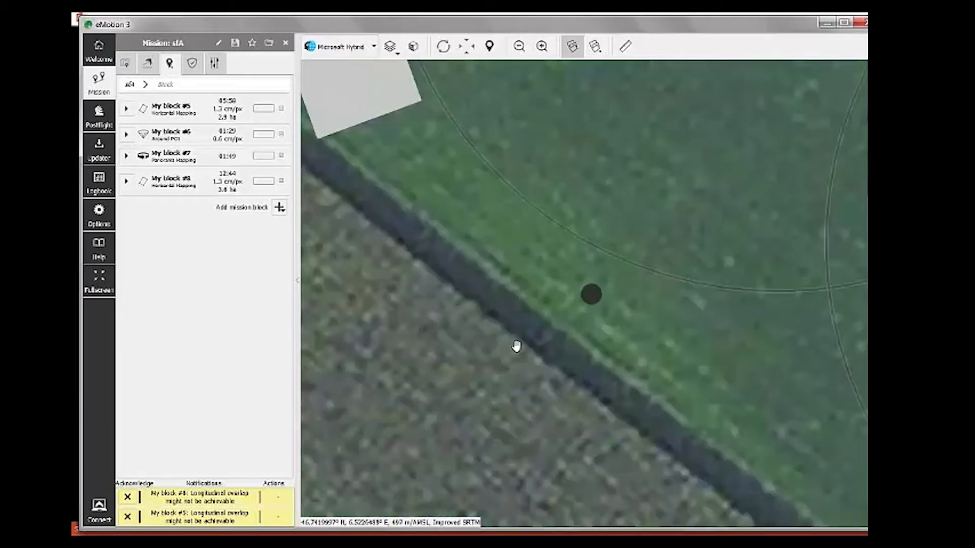
pyautogui.scroll(-5, 516, 347)
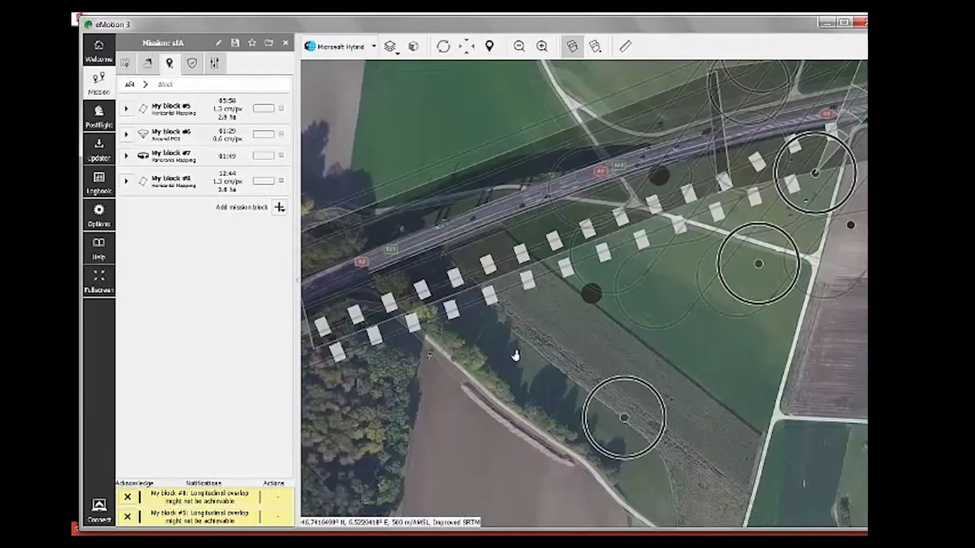
pyautogui.moveTo(615, 427); pyautogui.dragTo(543, 444)
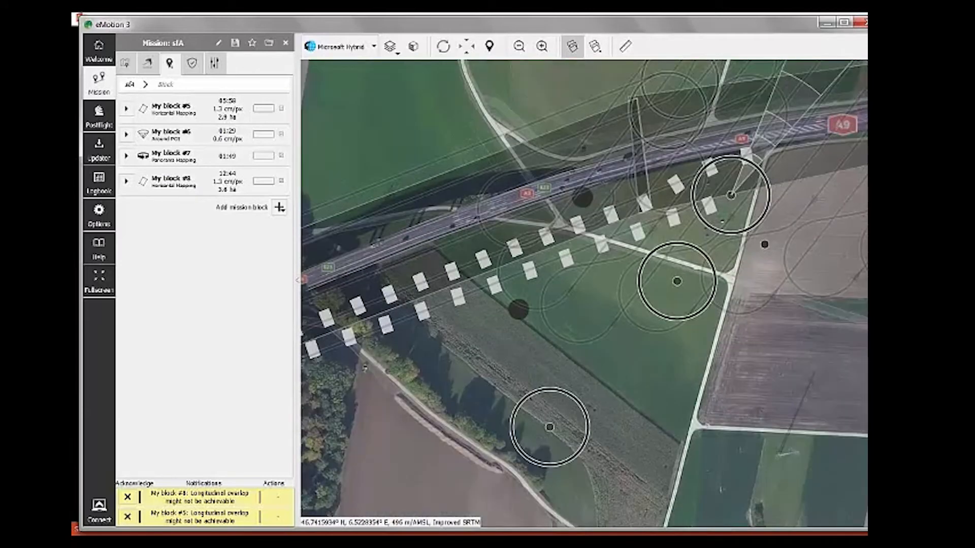
pyautogui.moveTo(494, 383); pyautogui.dragTo(469, 354)
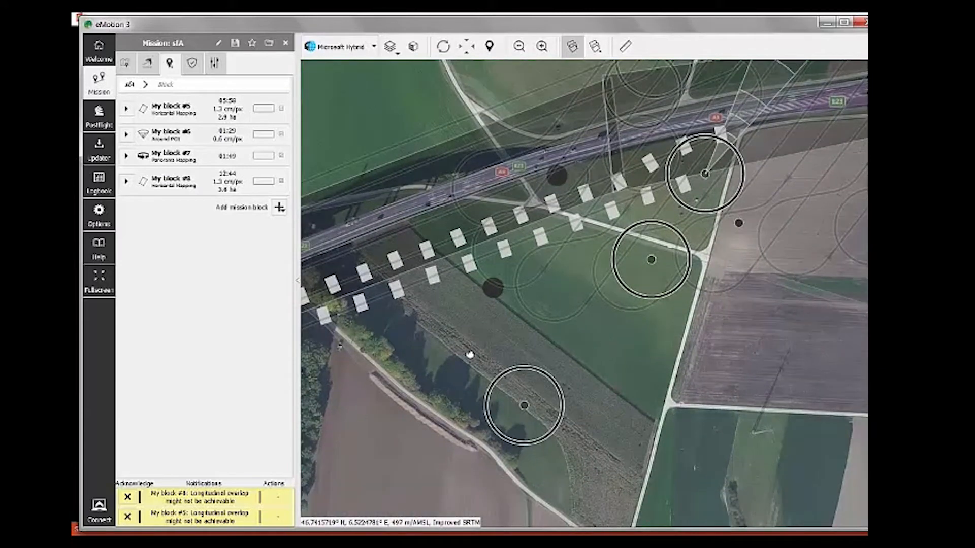
pyautogui.scroll(-2, 539, 341)
pyautogui.moveTo(539, 341); pyautogui.dragTo(400, 376)
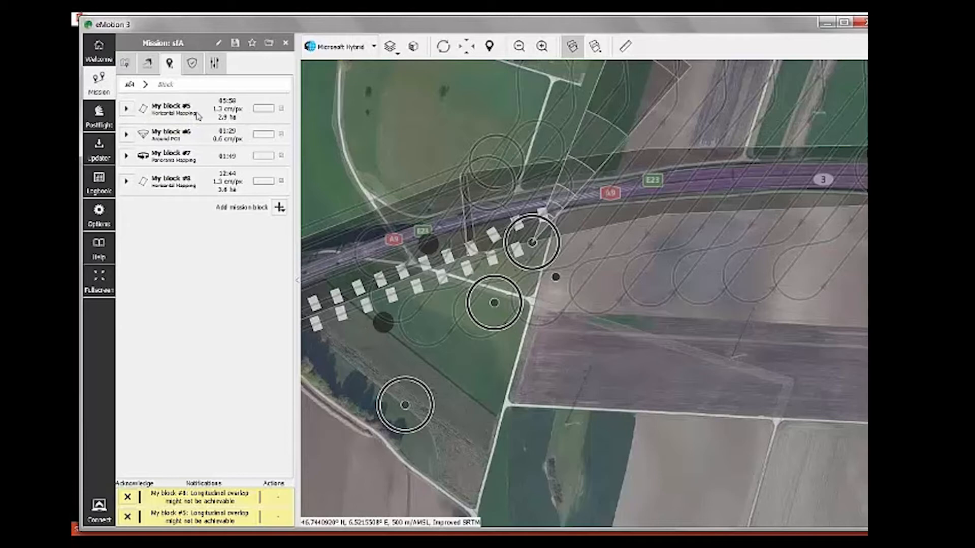
# Step: Reopen My block #5, keeping the S.O.D.A. camera and Elevation data (AED) as plan-above reference
pyautogui.click(129, 112)
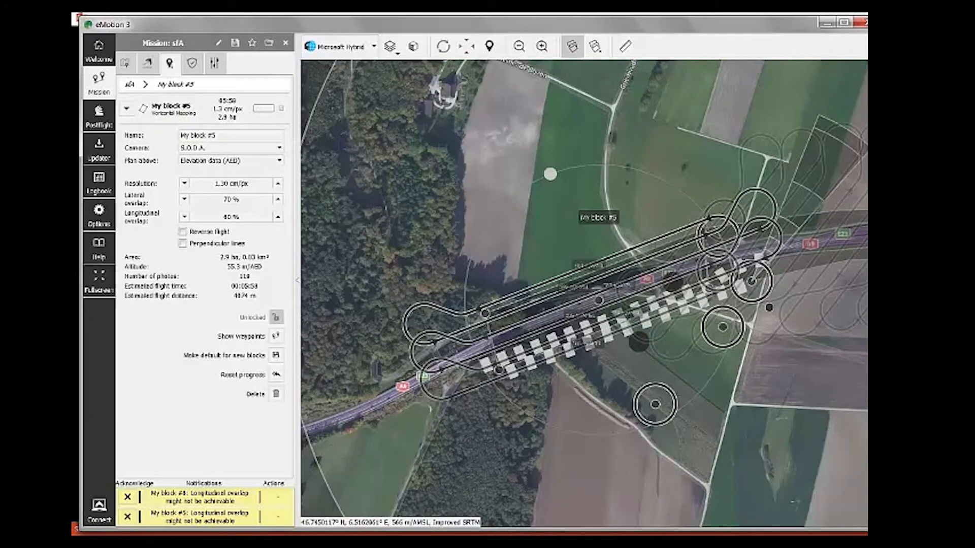
pyautogui.click(233, 148)
pyautogui.click(233, 152)
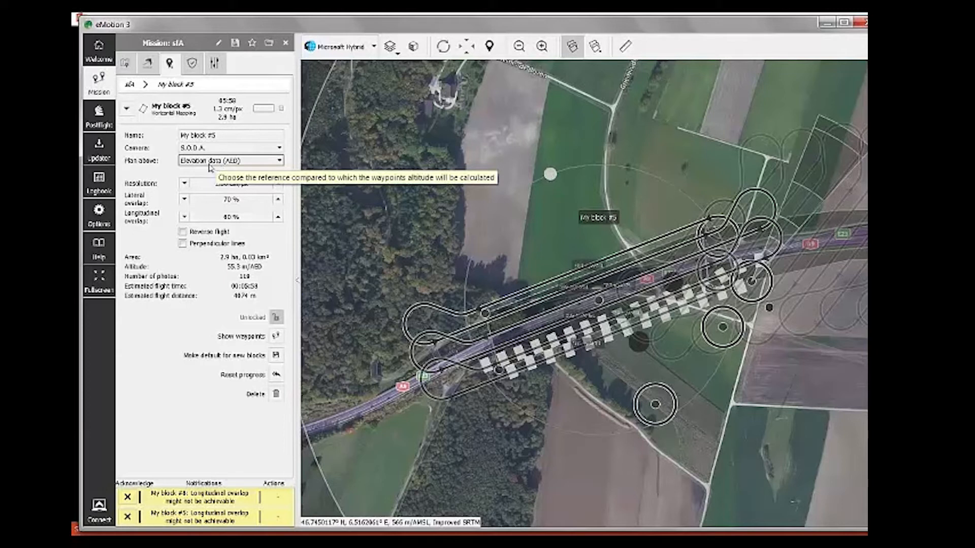
pyautogui.click(245, 161)
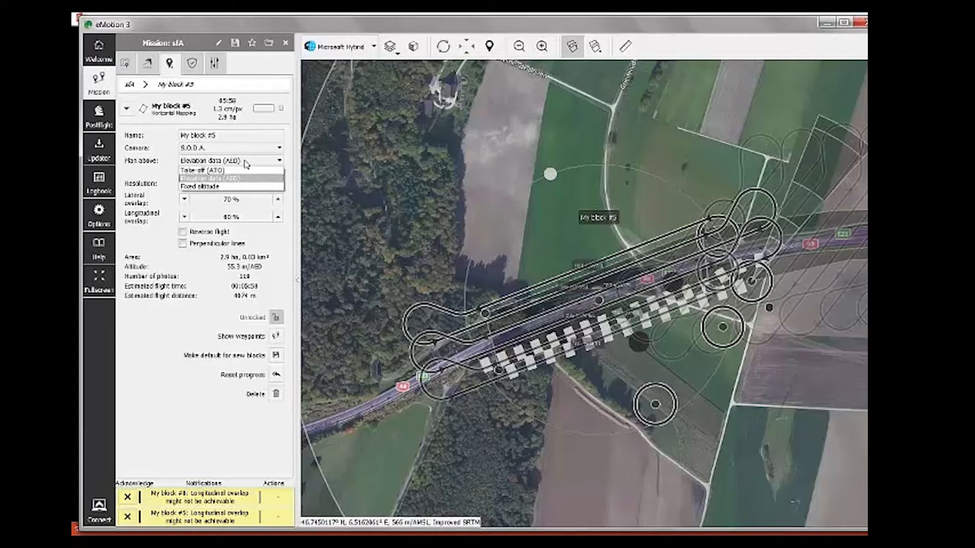
pyautogui.click(246, 161)
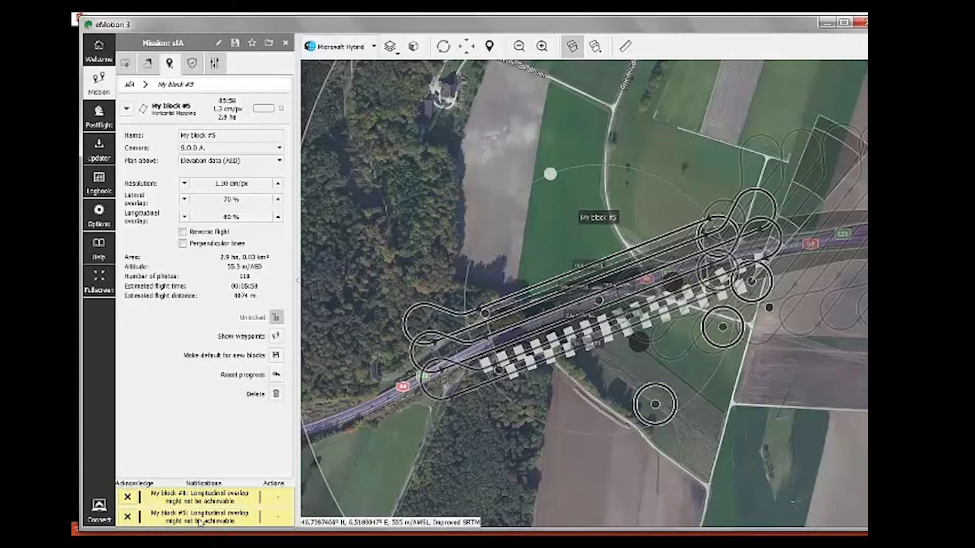
# Step: Dismiss the block #4 overlap warning and collapse My block #5 to show blocks #5–#8
pyautogui.click(127, 497)
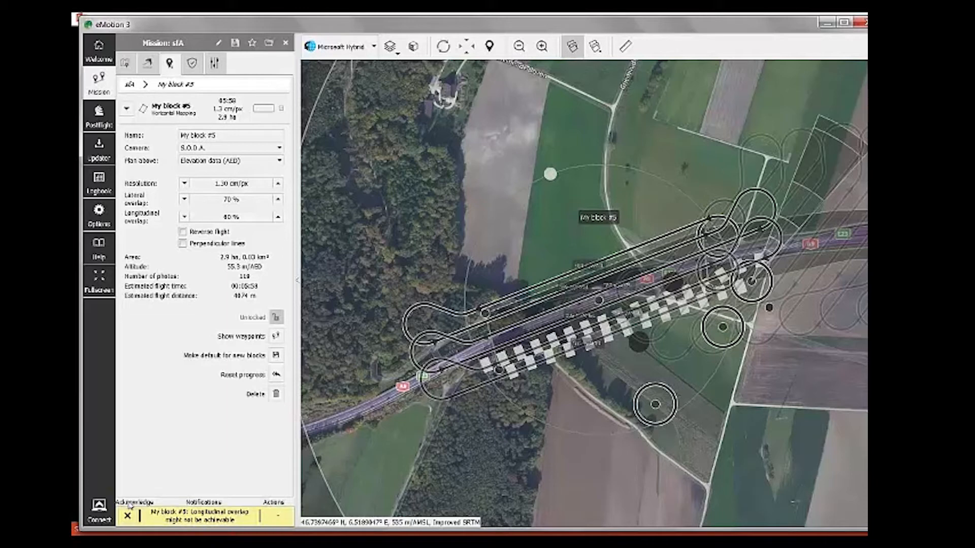
pyautogui.moveTo(153, 530)
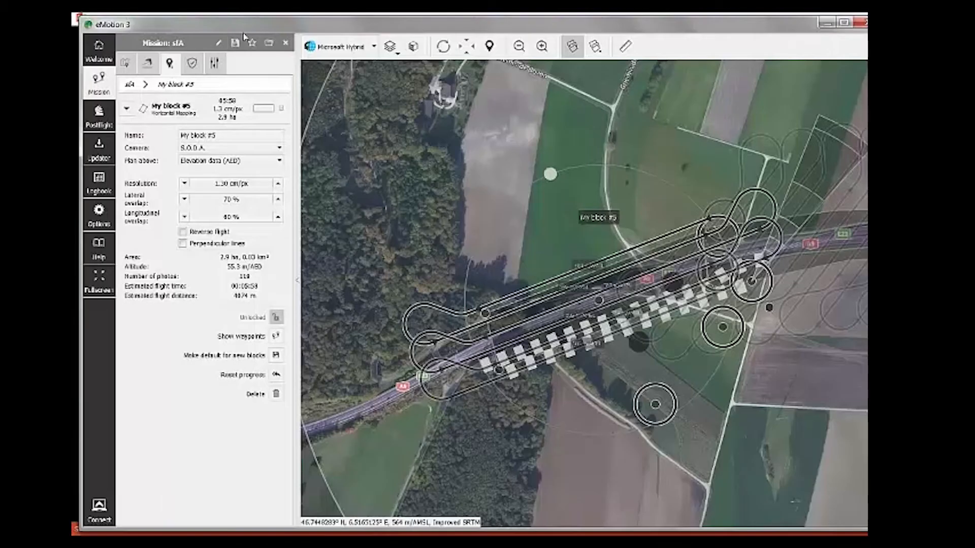
pyautogui.click(127, 108)
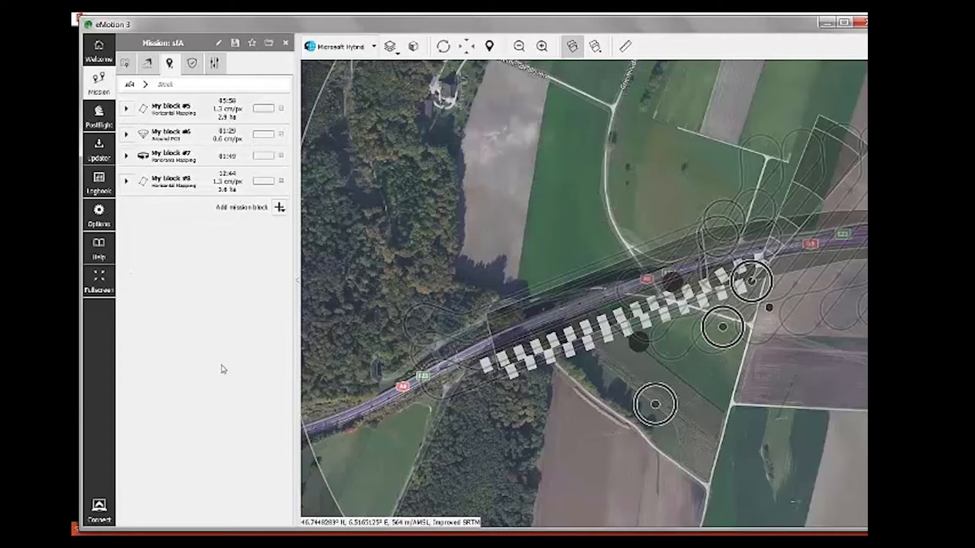
# Step: In Safety actions, enable Return to Home 30 s after the ground modem link is lost
pyautogui.click(193, 63)
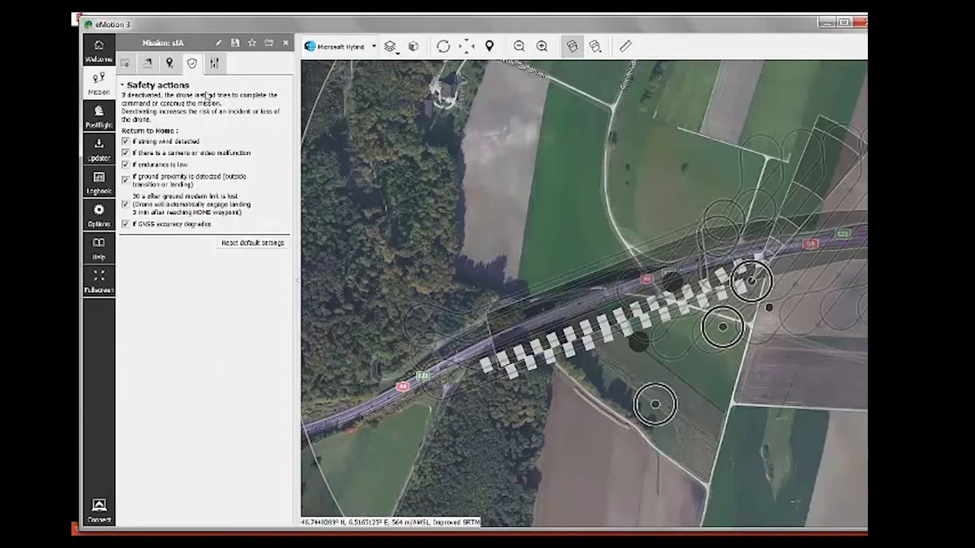
pyautogui.click(125, 203)
# Step: Review which drone models and cameras are enabled in the drone/camera settings
pyautogui.click(215, 65)
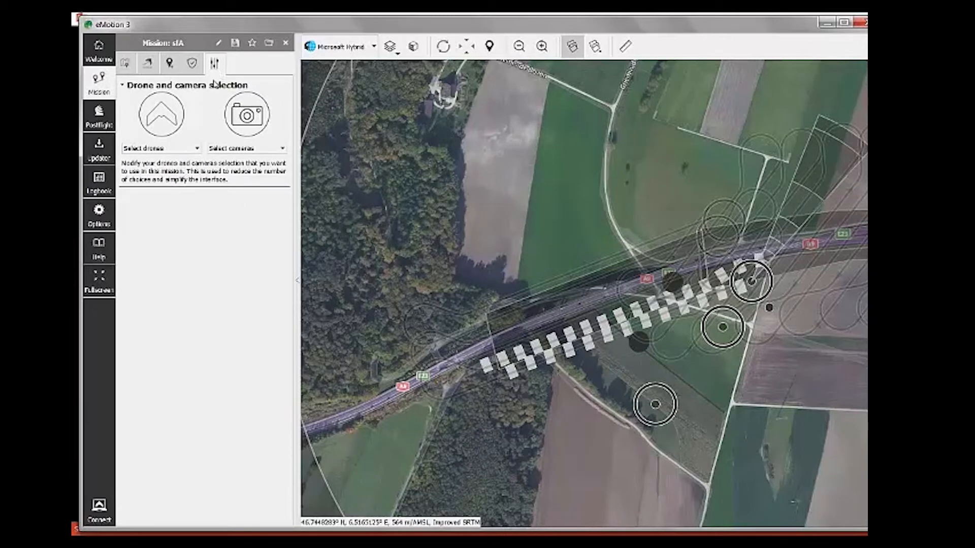
pyautogui.click(197, 149)
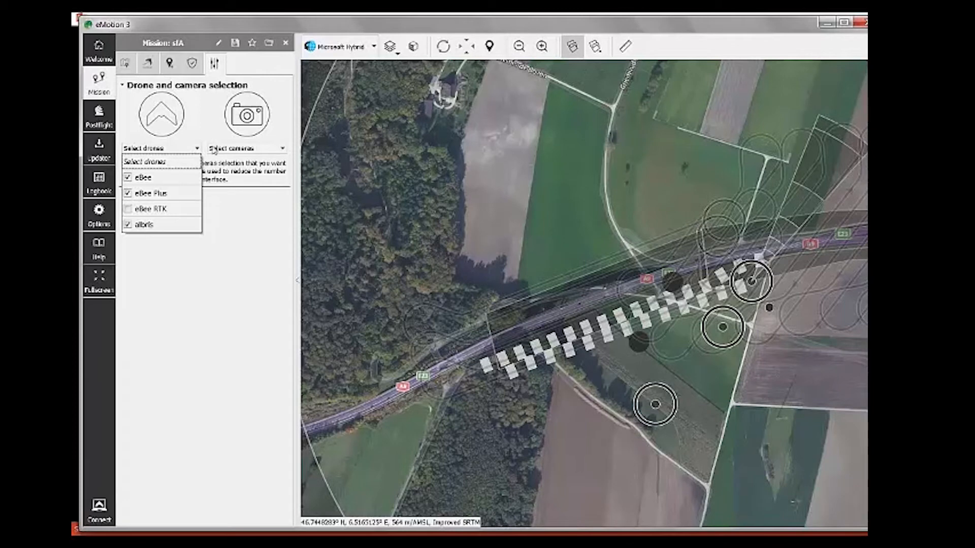
pyautogui.click(213, 148)
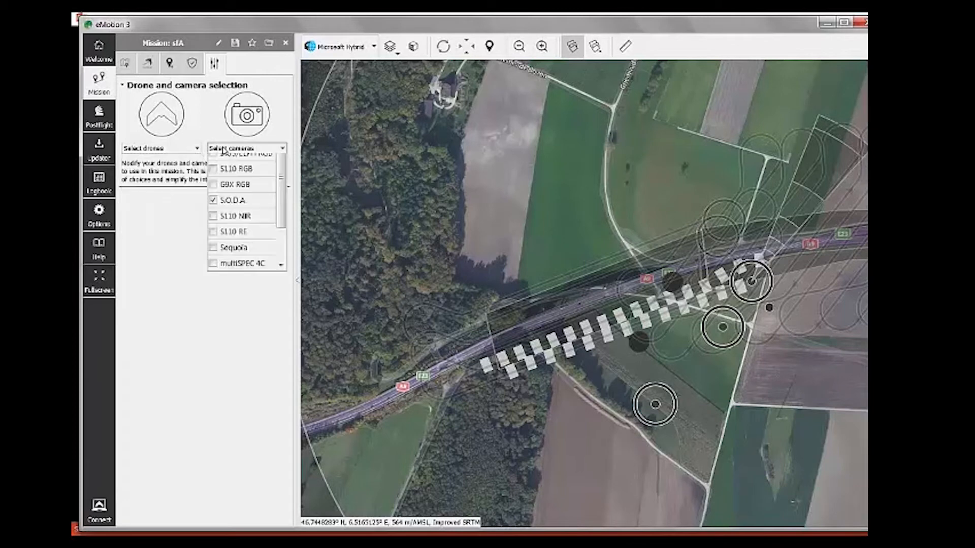
pyautogui.click(177, 150)
pyautogui.click(202, 134)
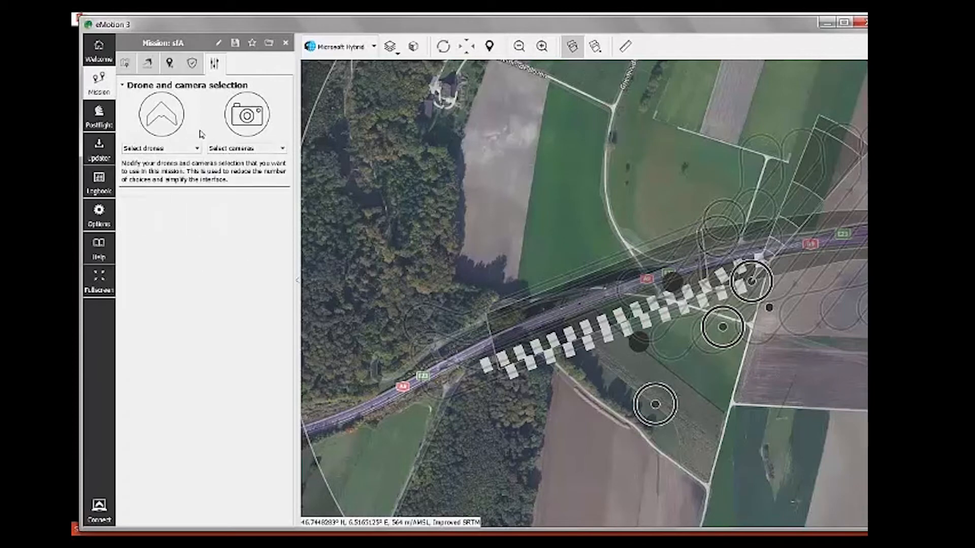
# Step: Visit the Welcome page, then review take-off/landing settings and return to the block list
pyautogui.click(100, 58)
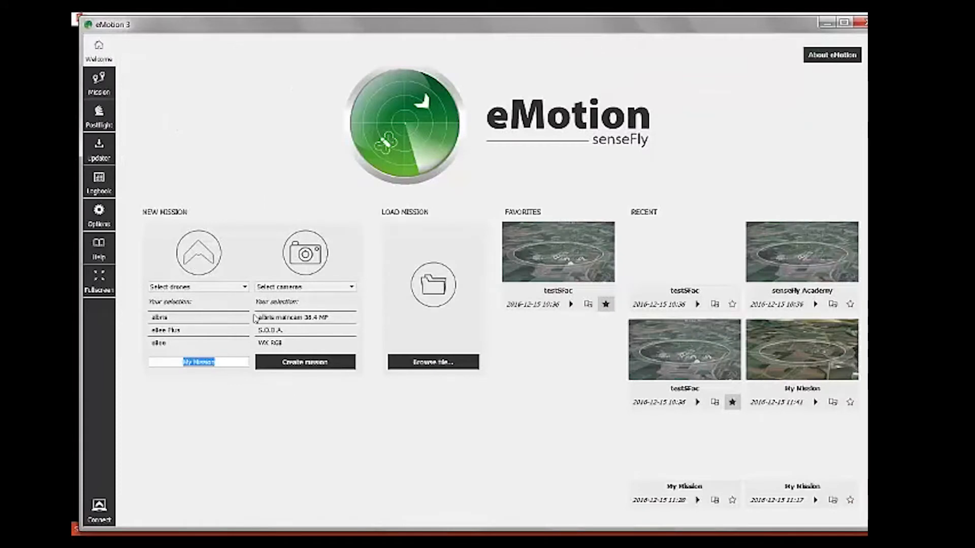
pyautogui.click(105, 90)
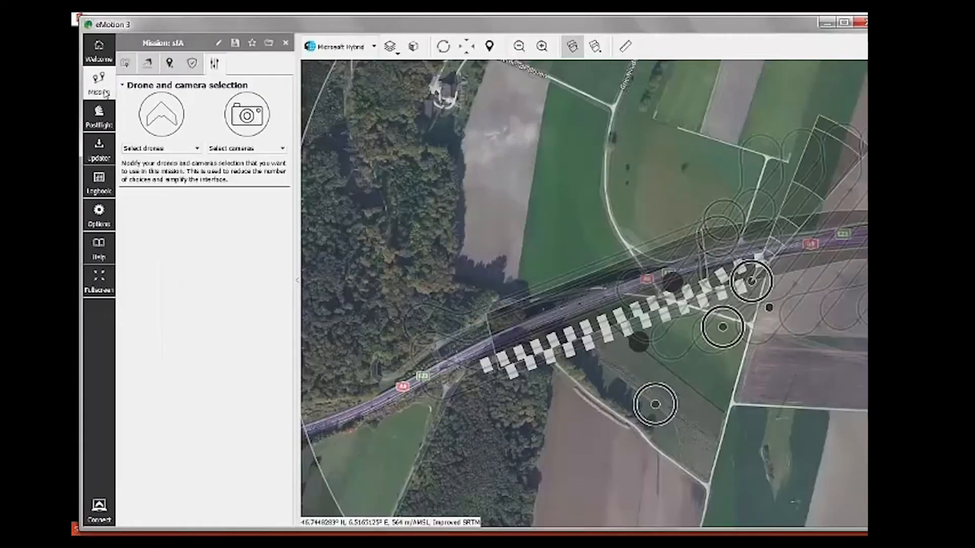
pyautogui.click(147, 64)
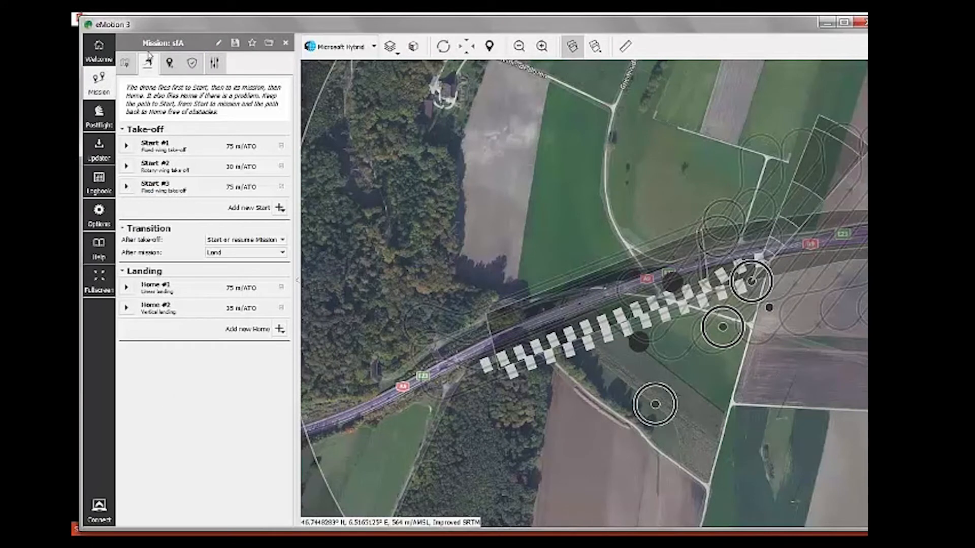
pyautogui.click(167, 69)
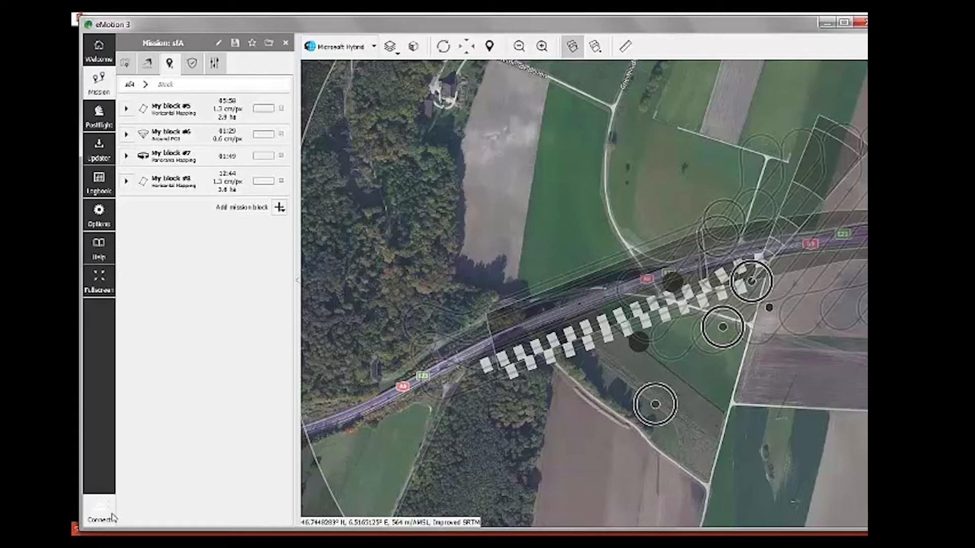
# Step: Start a simulation with eBee Plus selected as the simulated drone
pyautogui.click(103, 515)
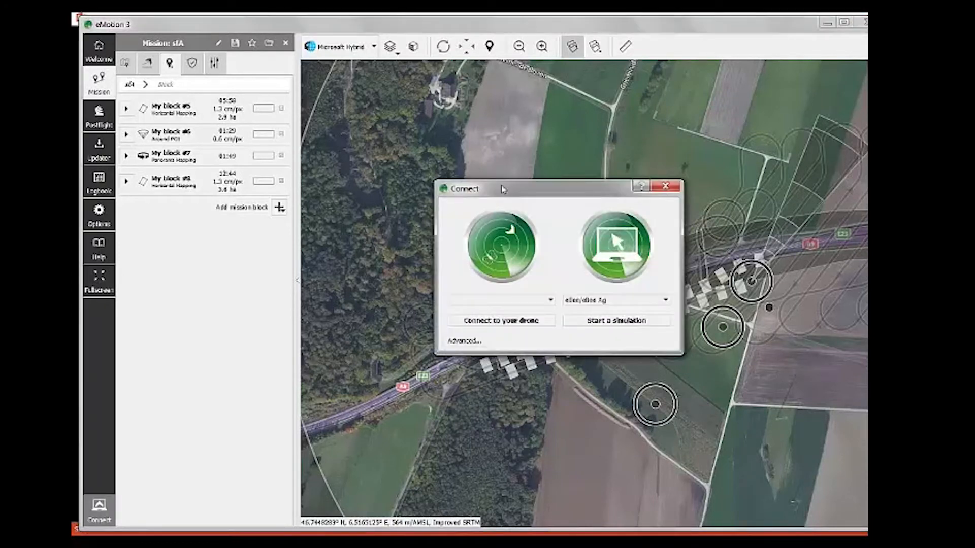
pyautogui.moveTo(503, 189); pyautogui.dragTo(455, 156)
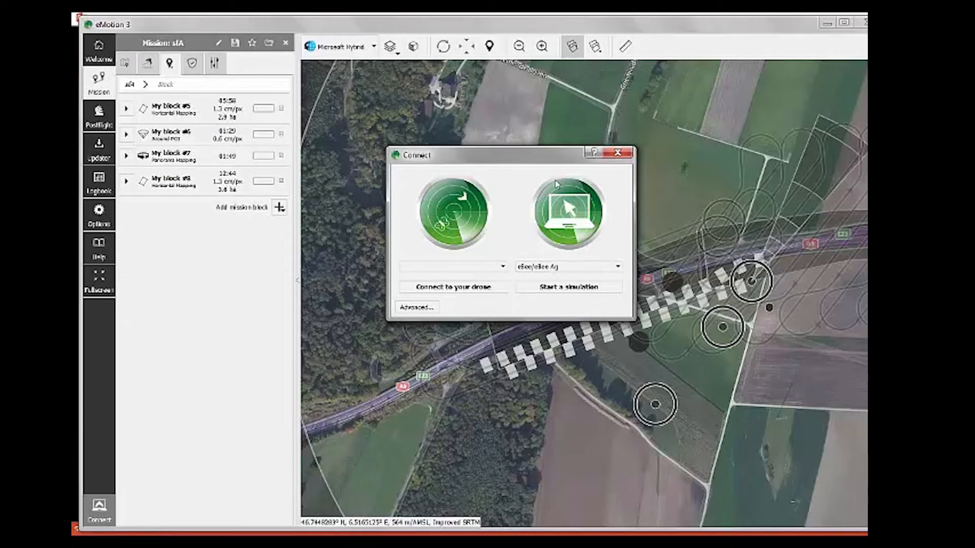
pyautogui.click(606, 268)
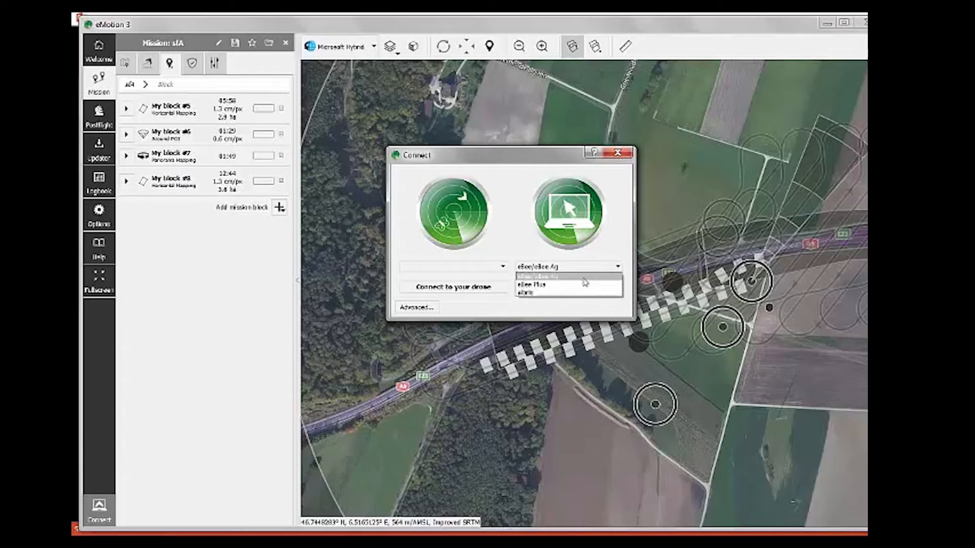
pyautogui.click(583, 285)
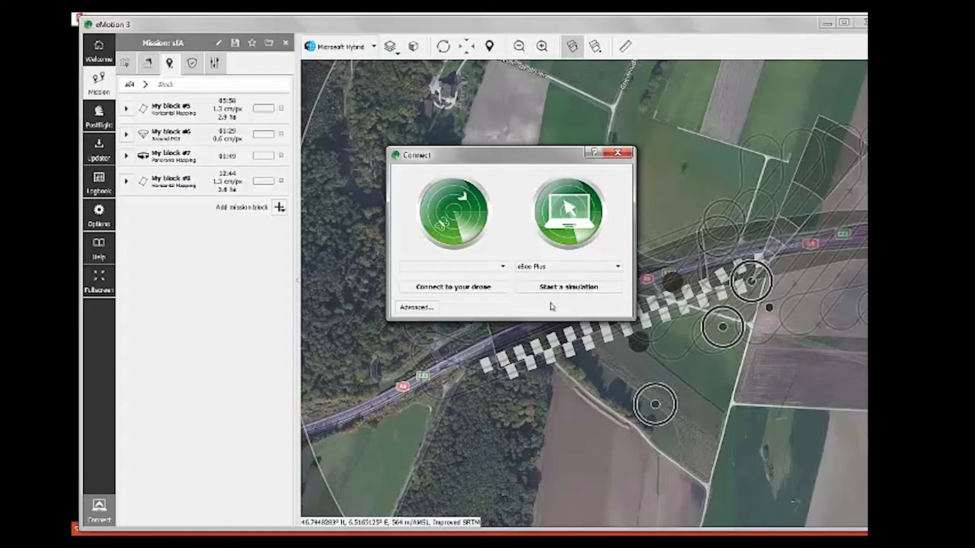
pyautogui.click(571, 289)
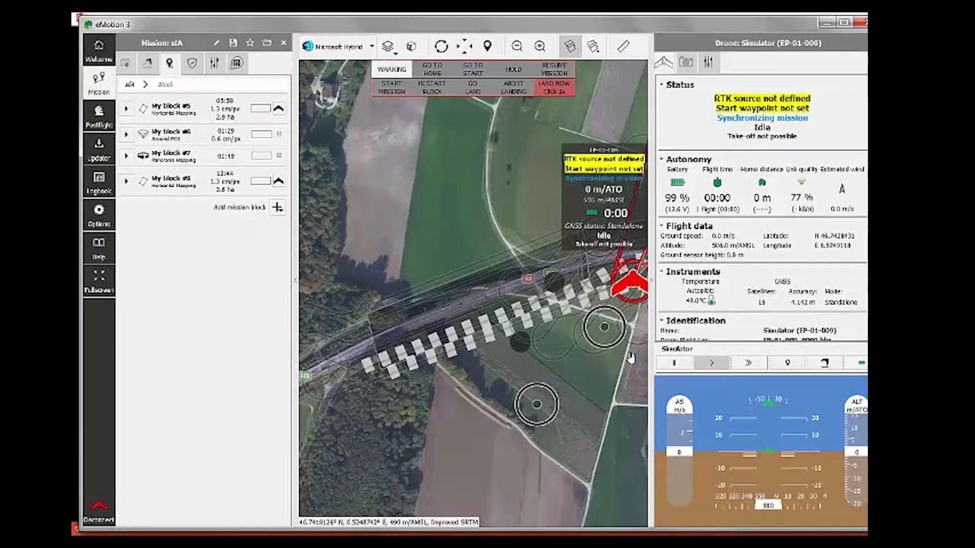
# Step: Centre the map on the simulated drone and view its S.O.D.A. camera page, status Standby
pyautogui.moveTo(504, 389); pyautogui.dragTo(341, 381)
pyautogui.scroll(-2, 495, 354)
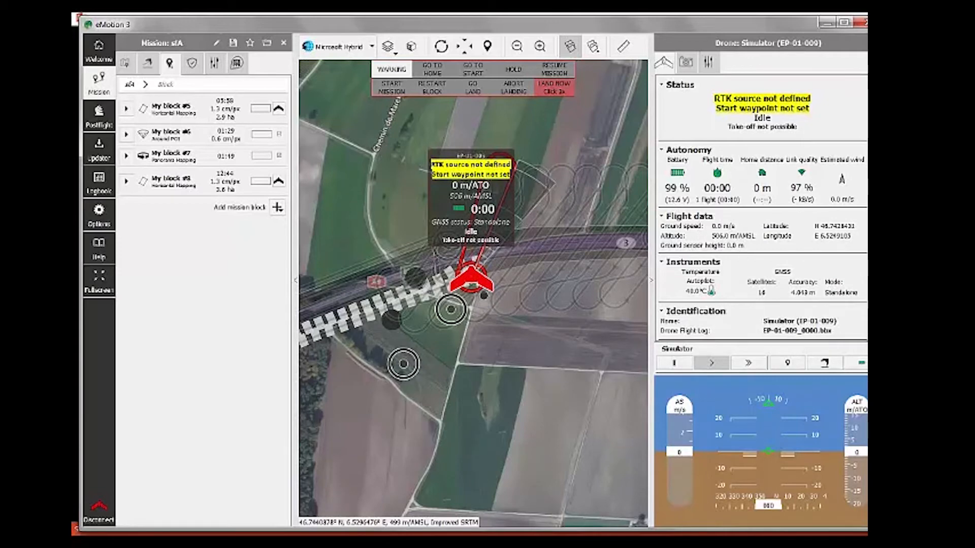
pyautogui.scroll(-3, 761, 203)
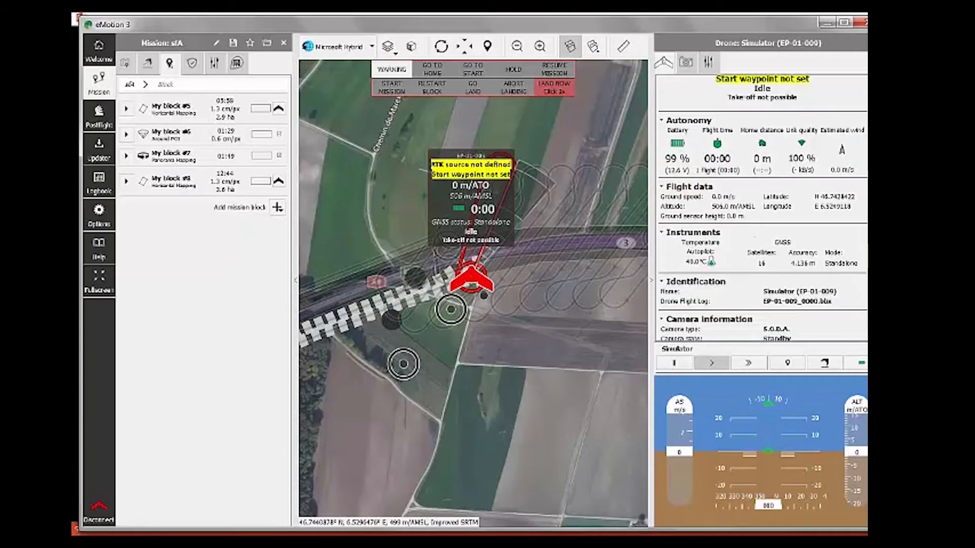
pyautogui.scroll(3, 761, 203)
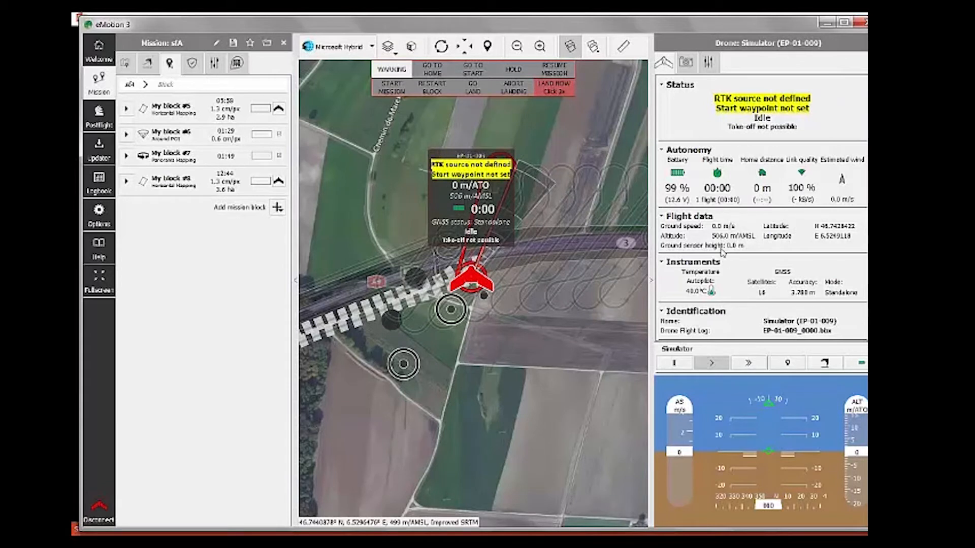
pyautogui.scroll(-3, 737, 270)
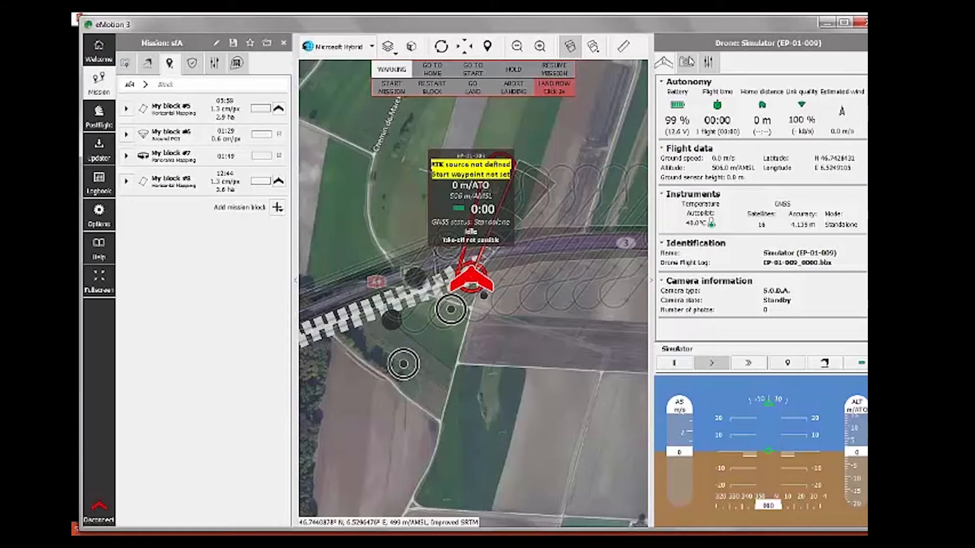
pyautogui.click(691, 61)
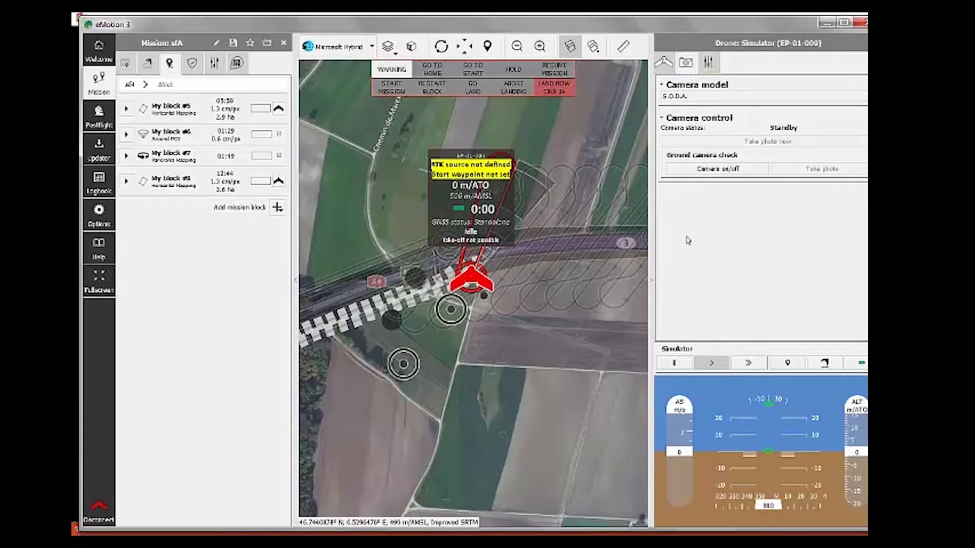
# Step: Check the drone's About drone and Logbook sections, then uncheck 'Activate upgrade for simulator'
pyautogui.click(709, 64)
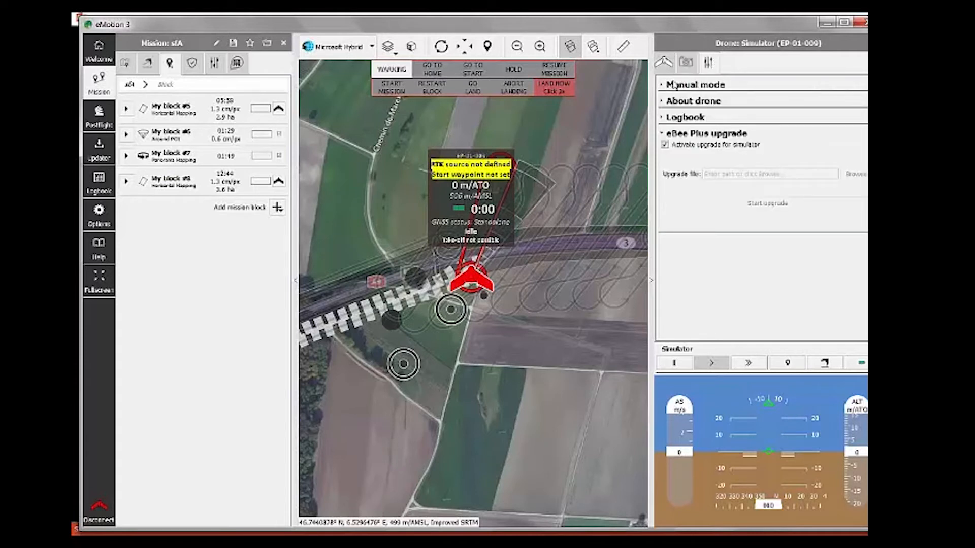
pyautogui.click(663, 102)
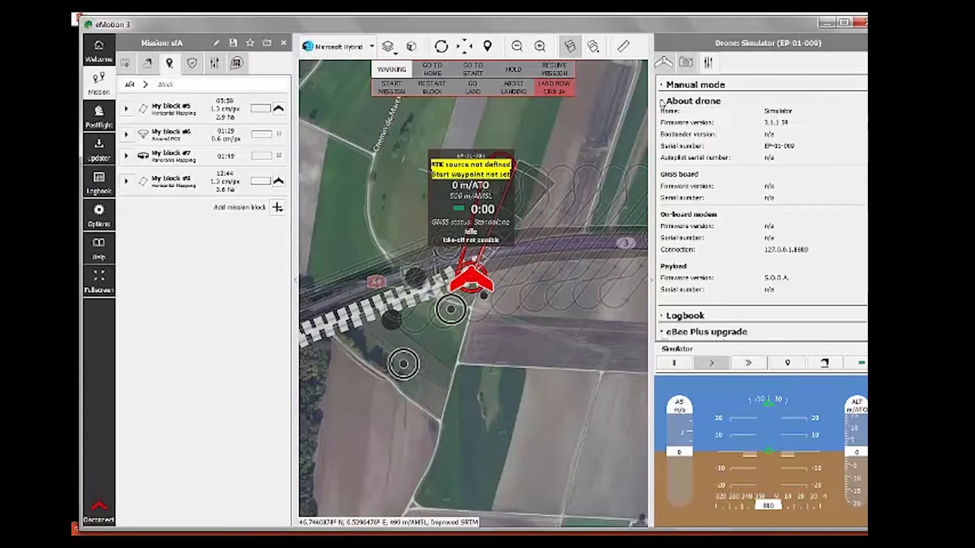
pyautogui.click(663, 102)
pyautogui.click(664, 118)
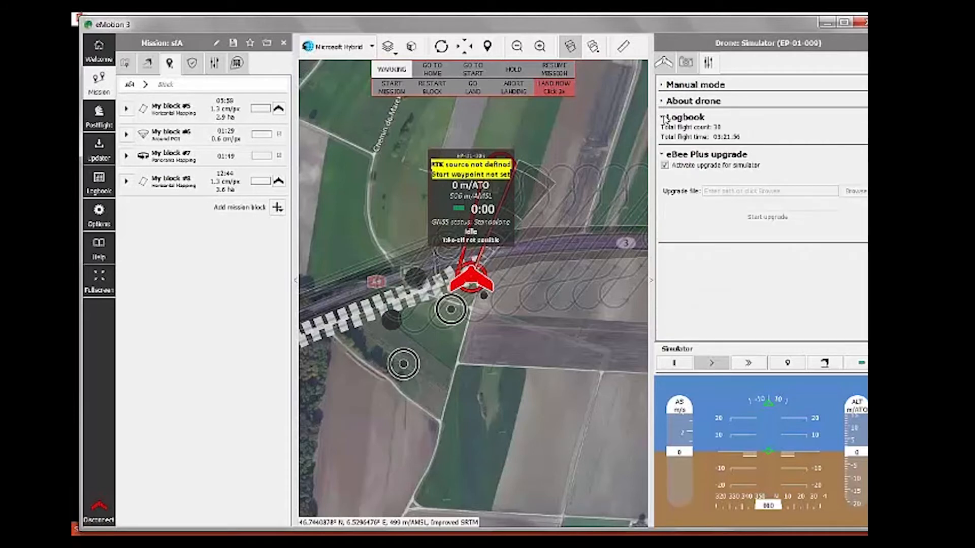
pyautogui.click(664, 118)
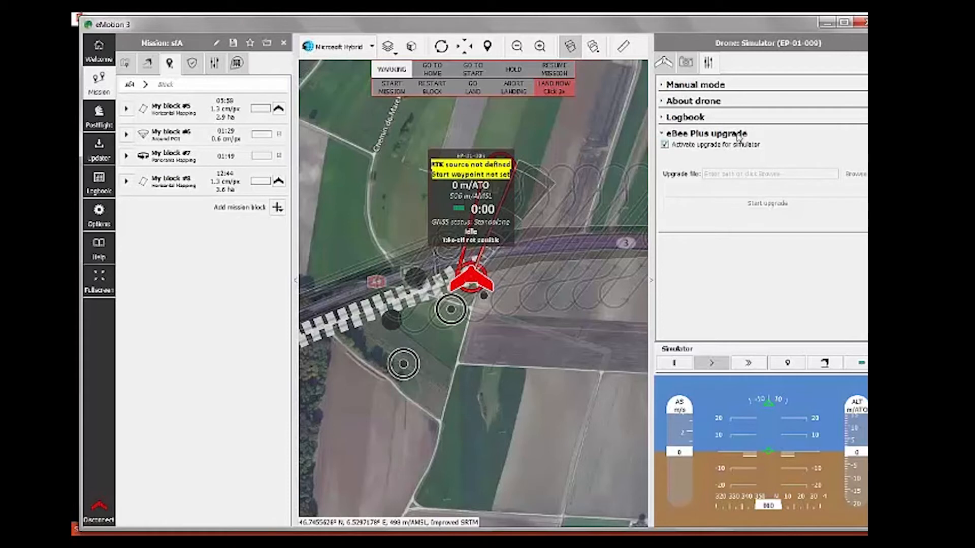
pyautogui.click(664, 144)
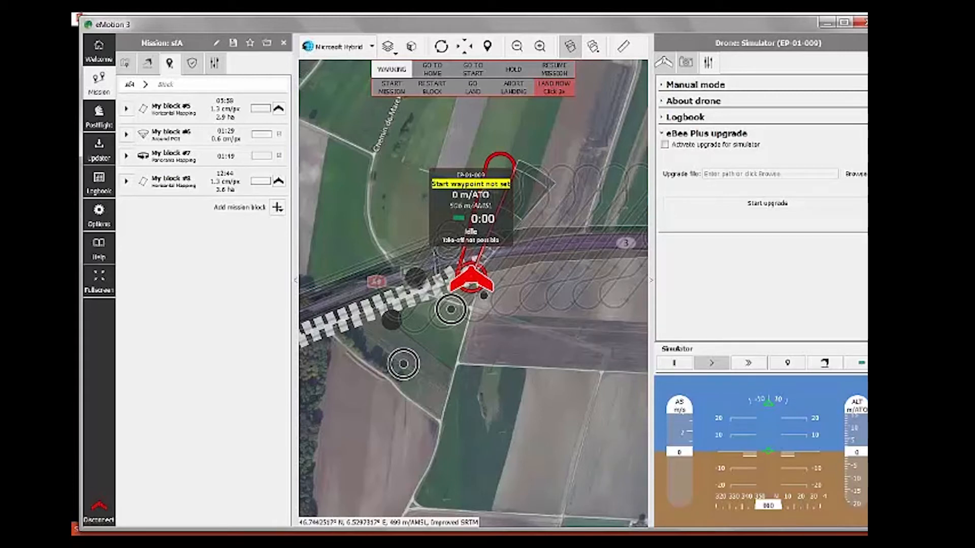
pyautogui.click(665, 146)
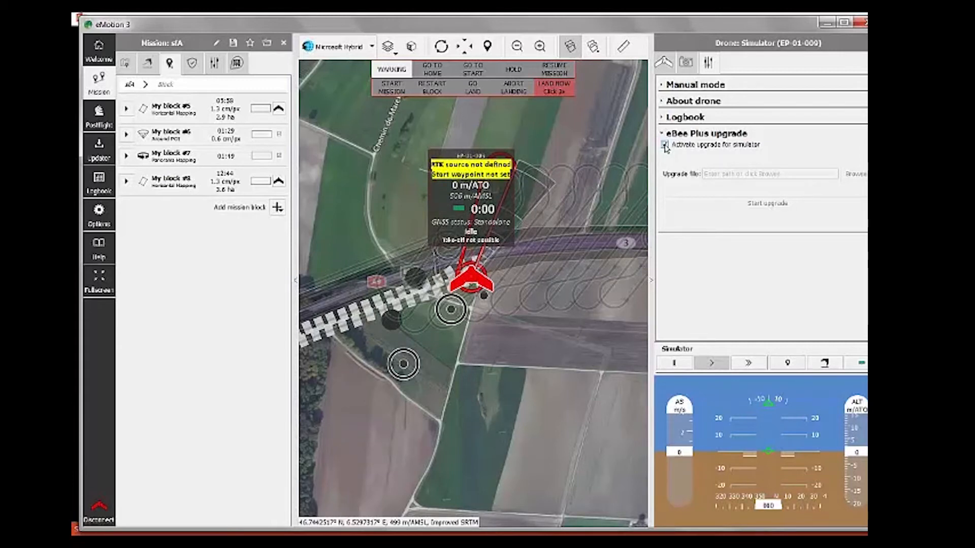
pyautogui.click(664, 145)
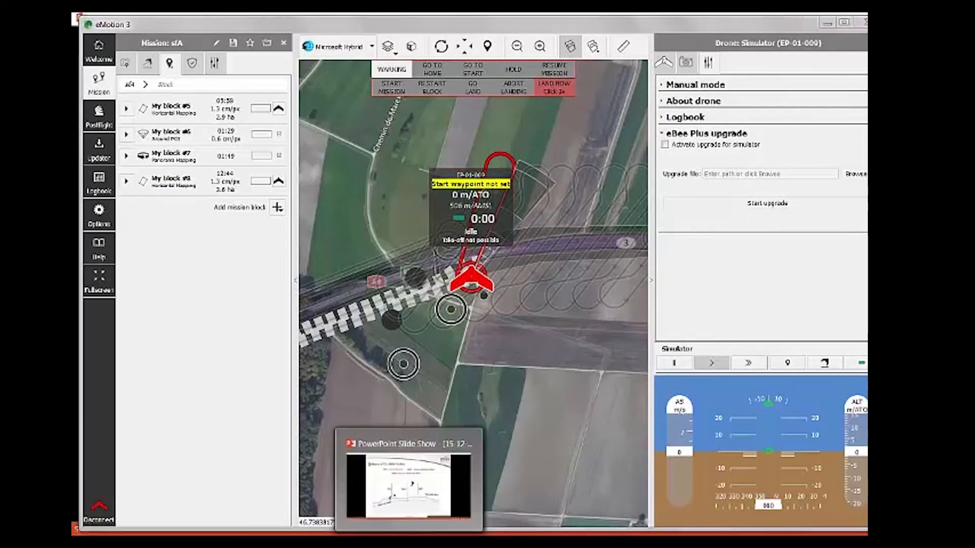
# Step: Advance the PowerPoint slideshow past 'How to activate RTK/PPK' to the eMotion 3 specifics slide
pyautogui.click(411, 483)
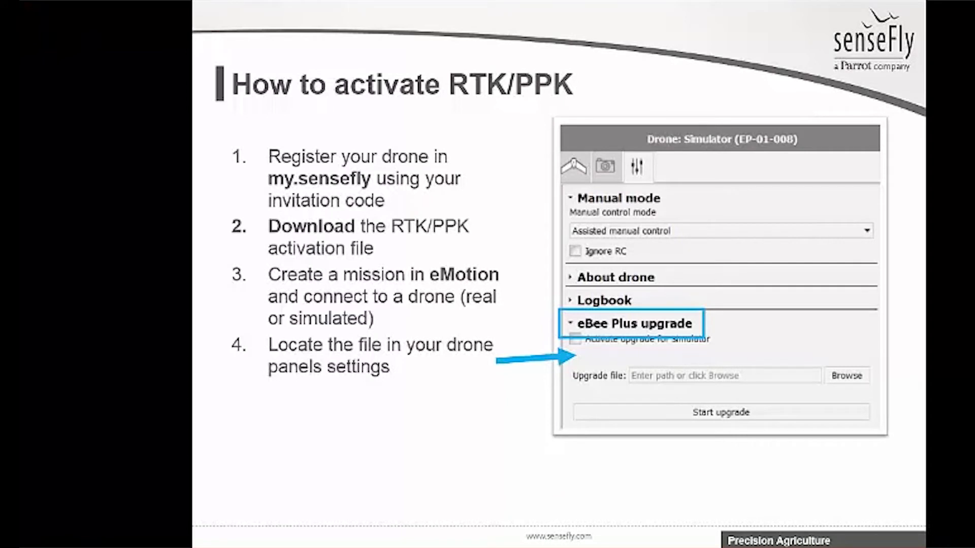
pyautogui.press('Right')
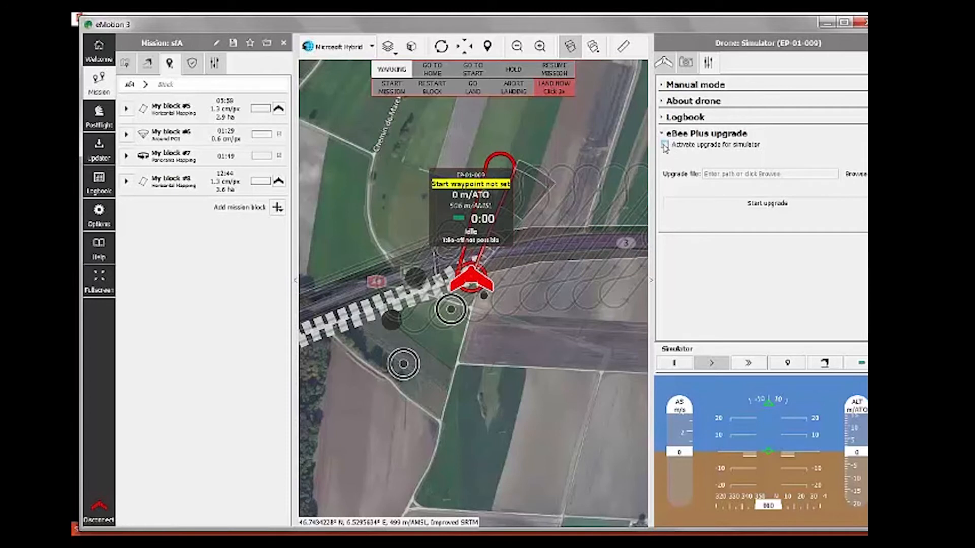
# Step: Activate the eBee Plus upgrade for the simulator and show the mission's RTK/PPK set-up
pyautogui.click(664, 145)
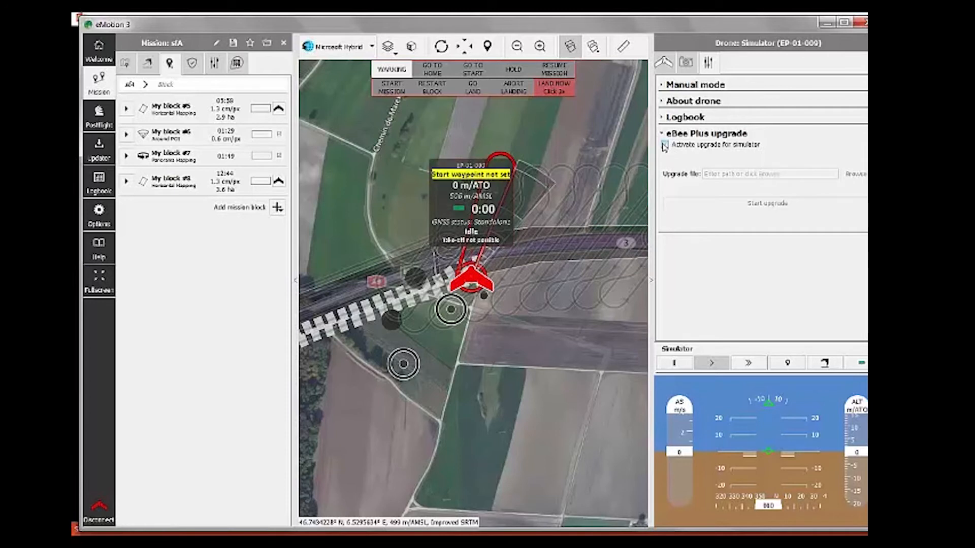
pyautogui.click(237, 65)
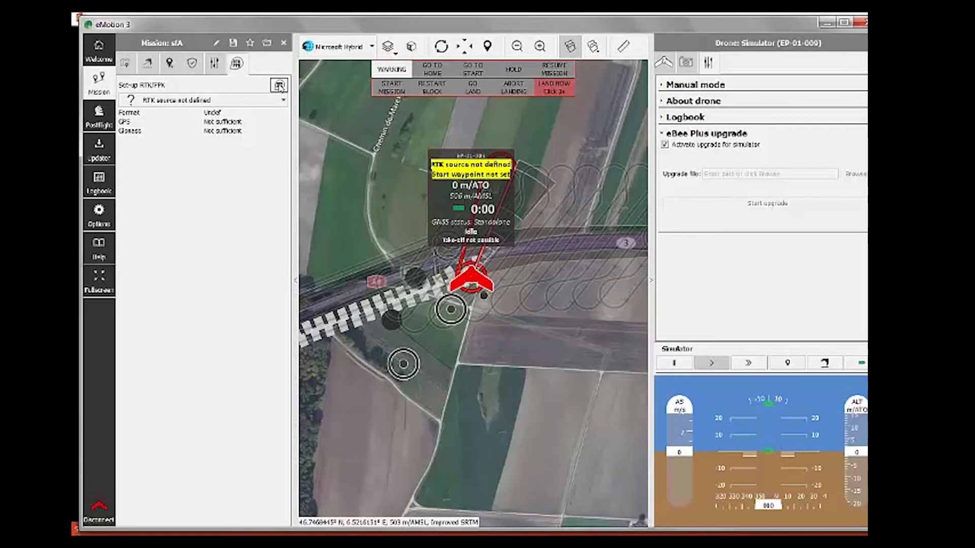
# Step: In the RTK set-up window, try Add base, then browse reference points and the VRS-LV95-LHN95 VRS list
pyautogui.click(279, 87)
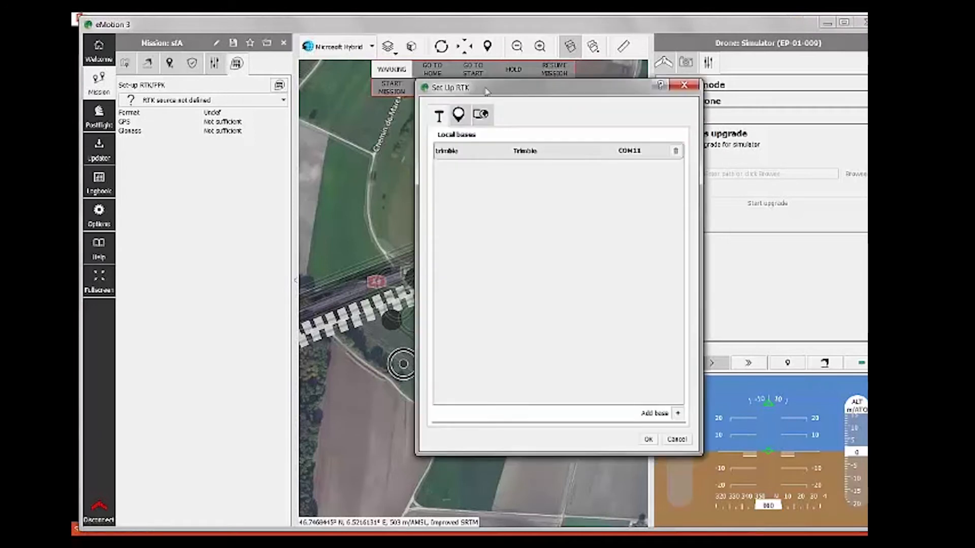
pyautogui.moveTo(461, 98); pyautogui.dragTo(413, 96)
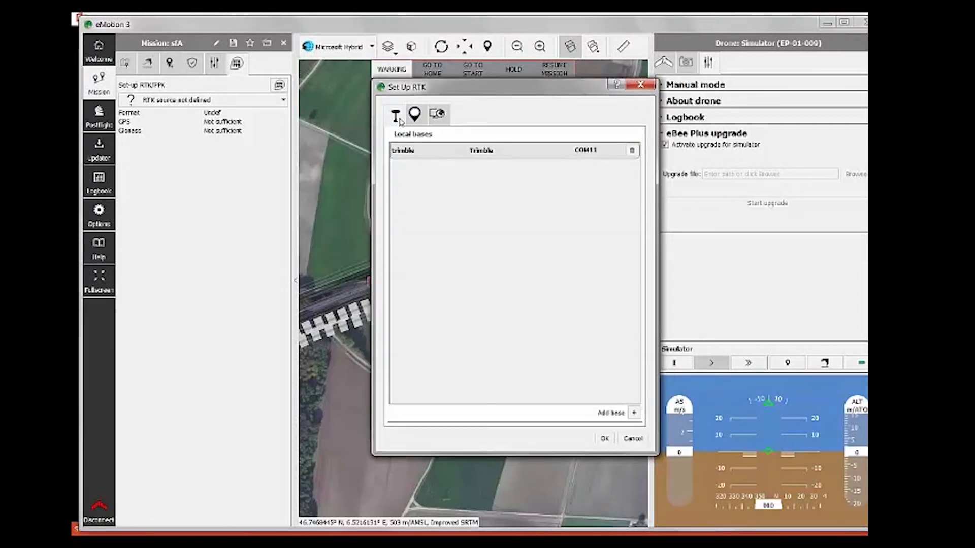
pyautogui.click(634, 412)
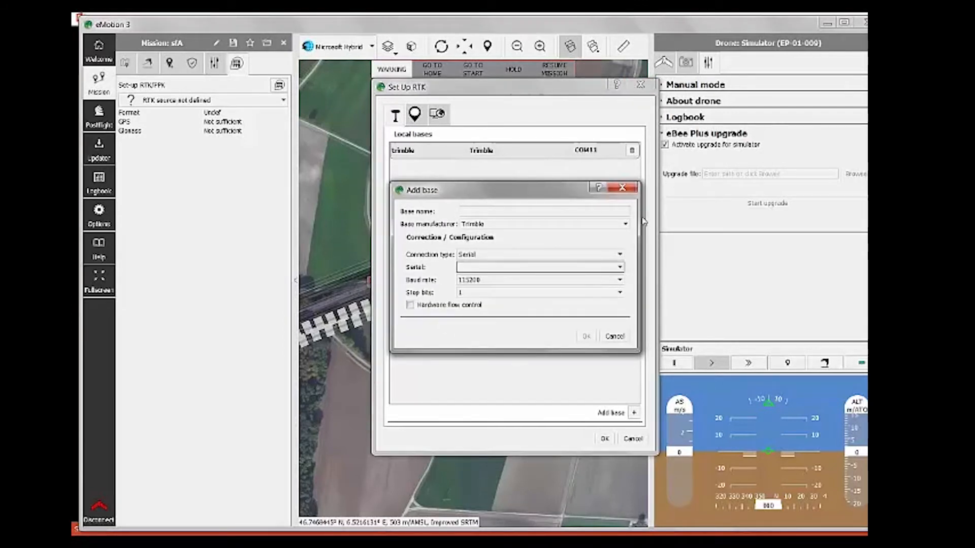
pyautogui.click(622, 188)
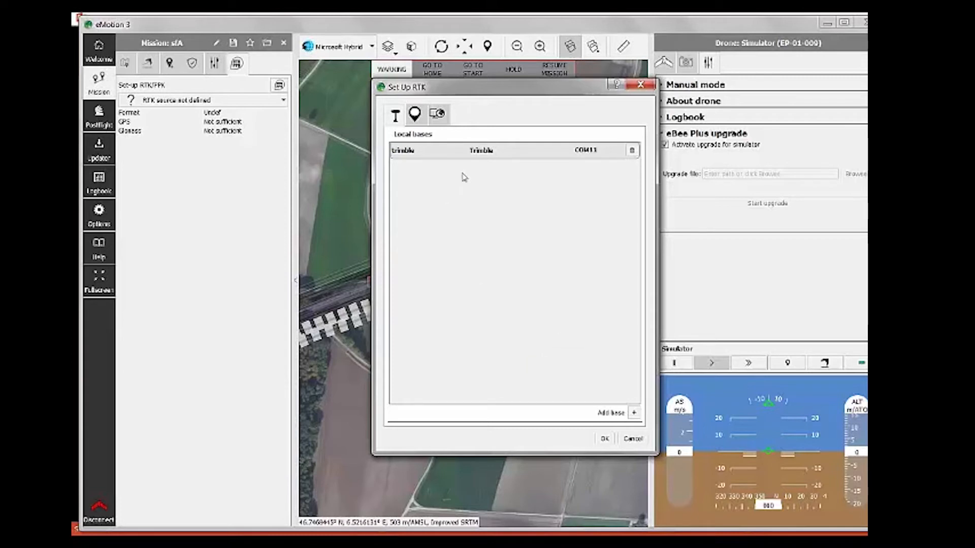
pyautogui.click(421, 117)
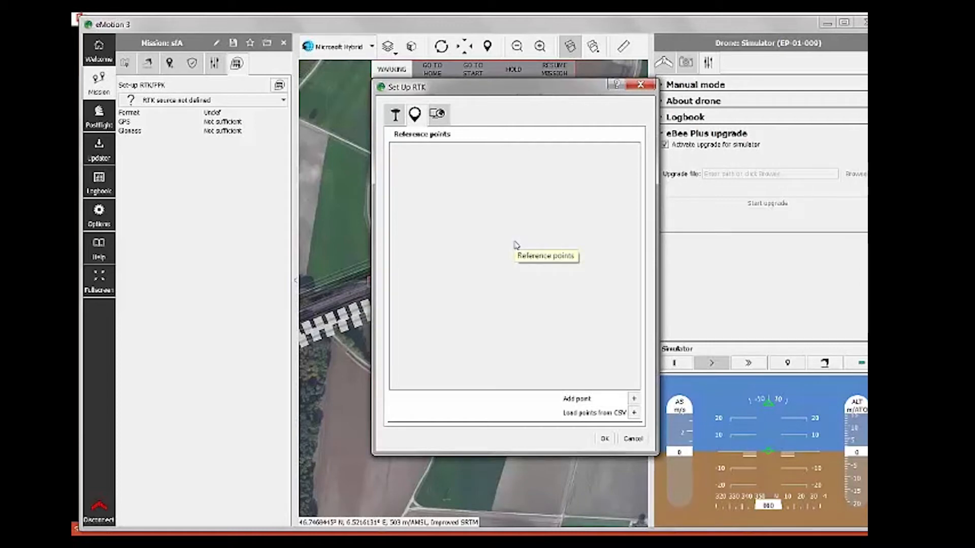
pyautogui.click(441, 118)
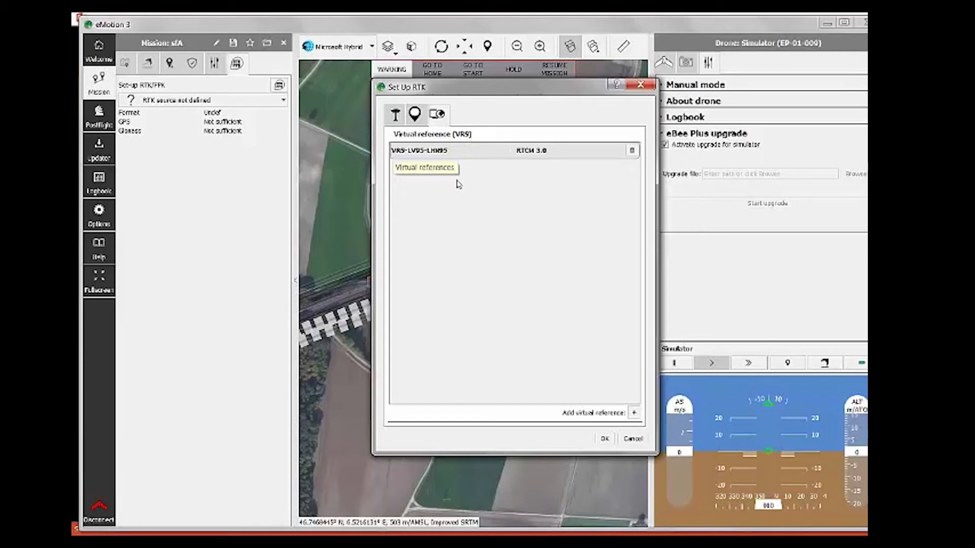
pyautogui.click(634, 413)
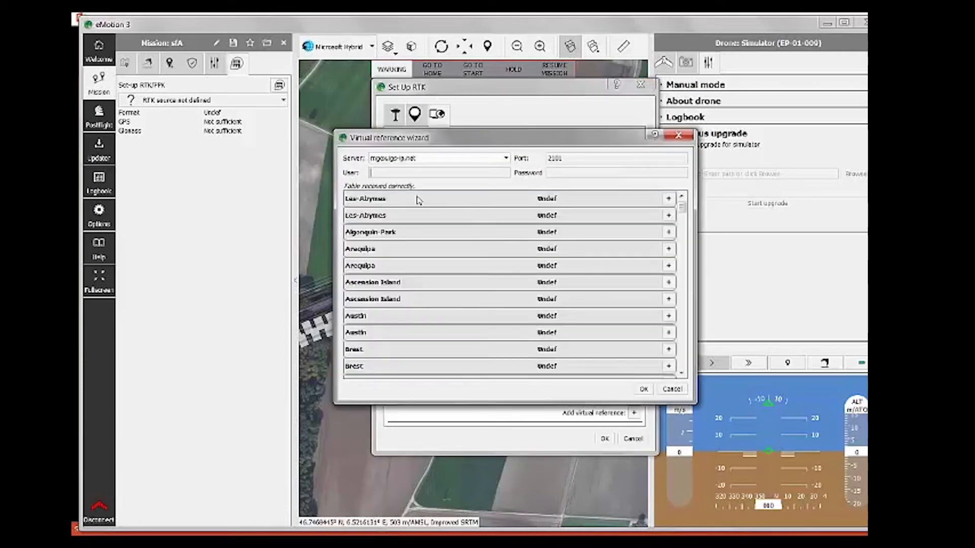
pyautogui.tripleClick(431, 159)
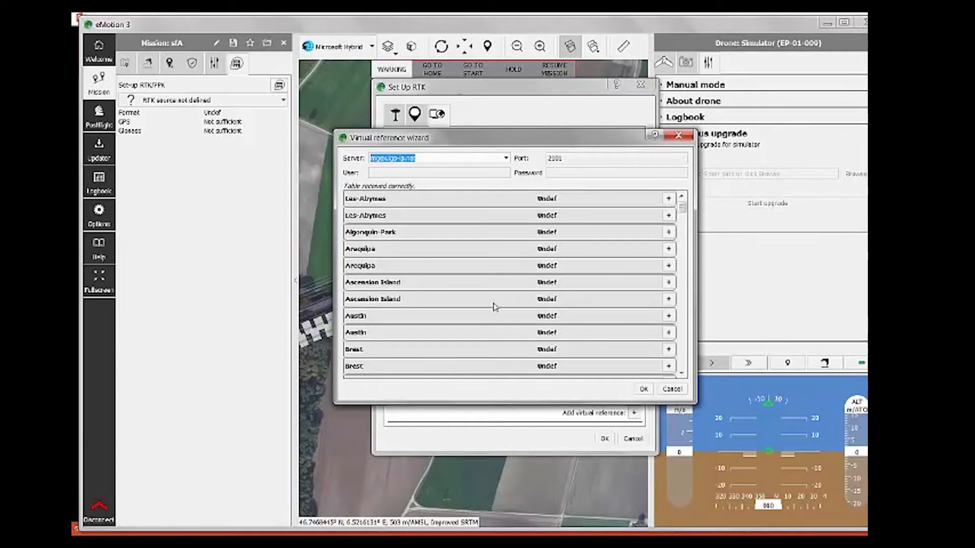
pyautogui.write('www.')
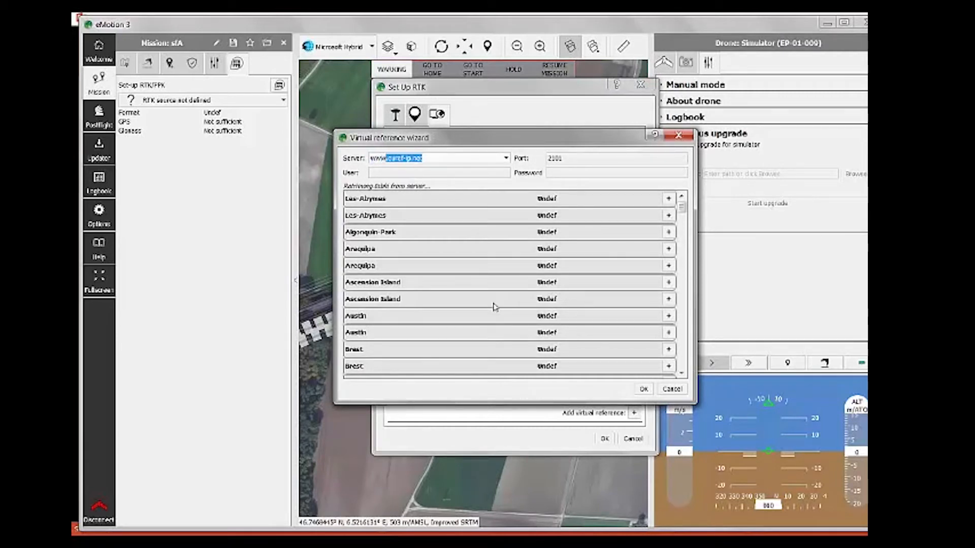
pyautogui.write('swipos.ch')
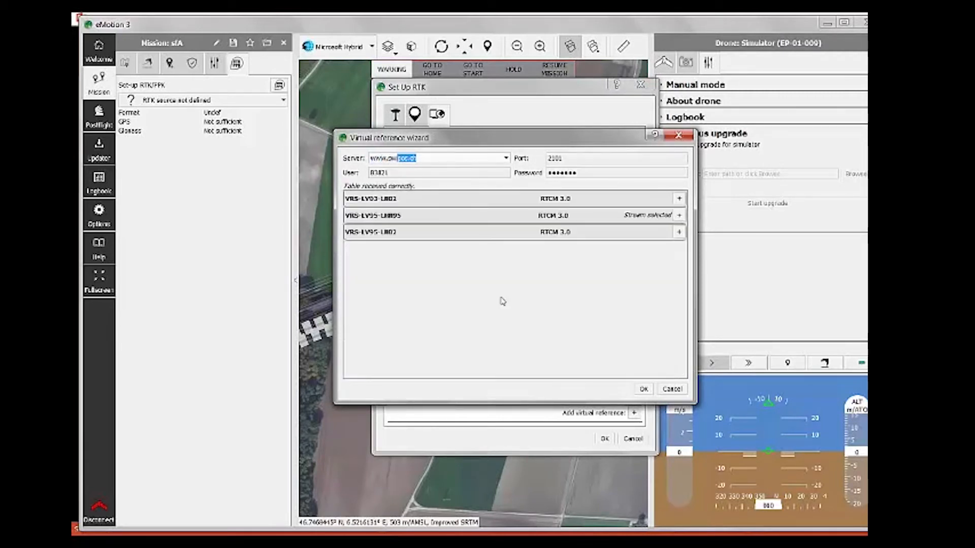
pyautogui.click(463, 175)
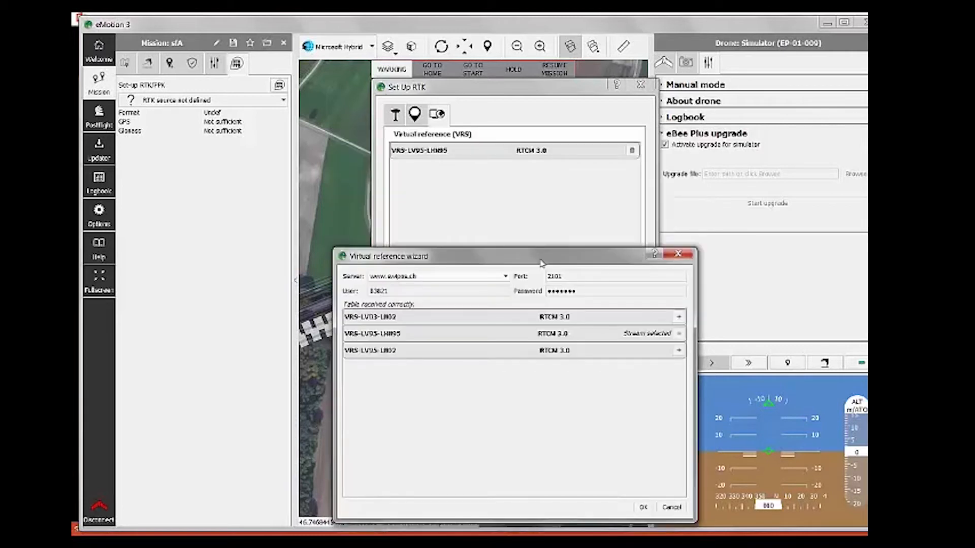
pyautogui.click(674, 260)
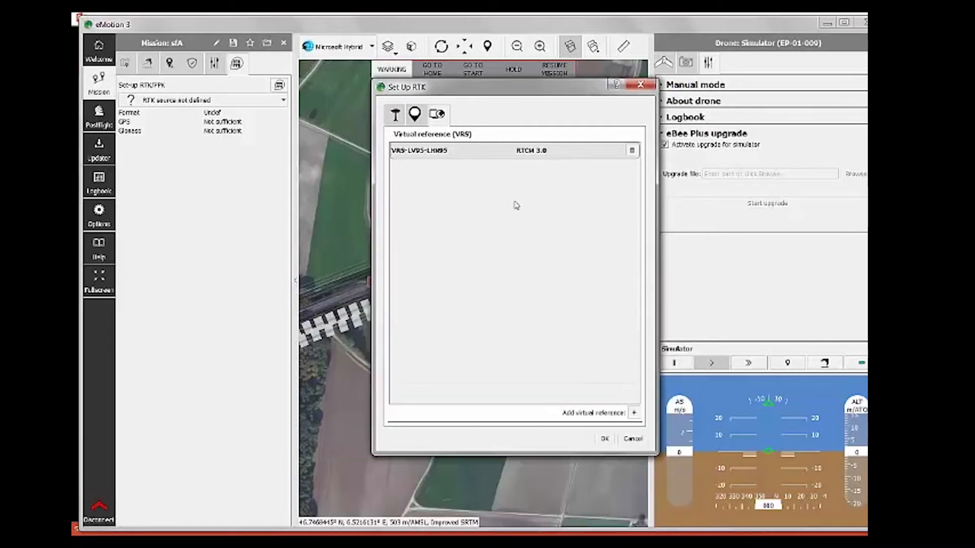
# Step: Set the RTK source to virtual reference VRS-LV95-LHN95, dismissing the 'Authentication fails' message
pyautogui.click(605, 445)
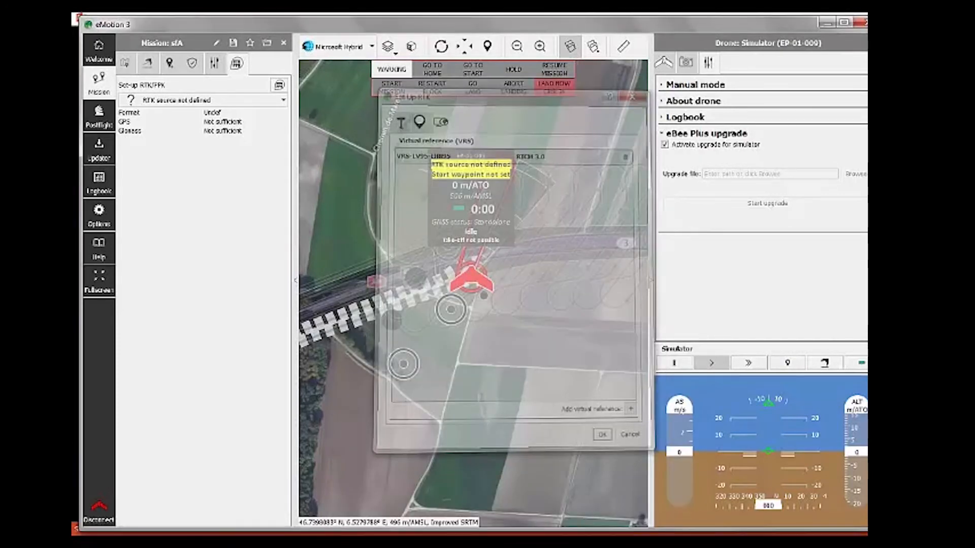
pyautogui.click(193, 102)
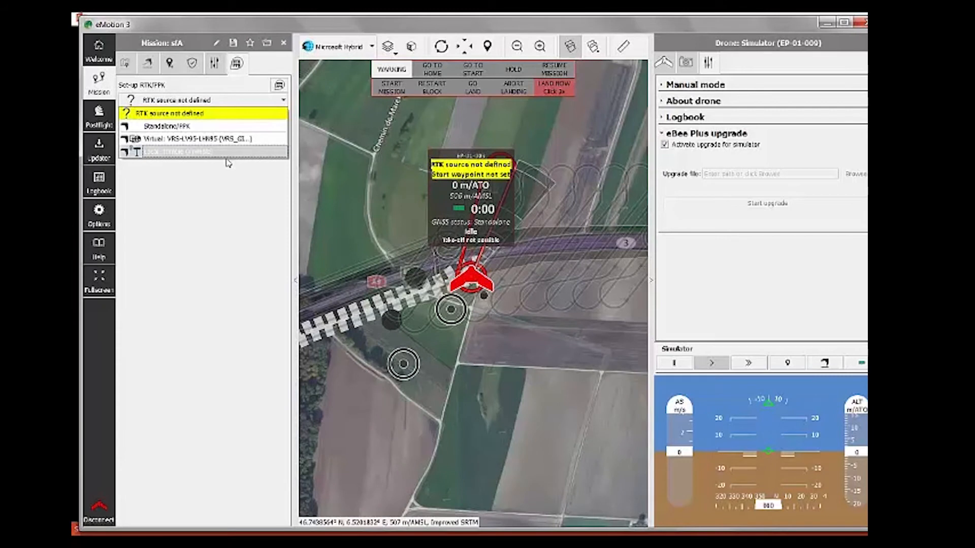
pyautogui.click(223, 127)
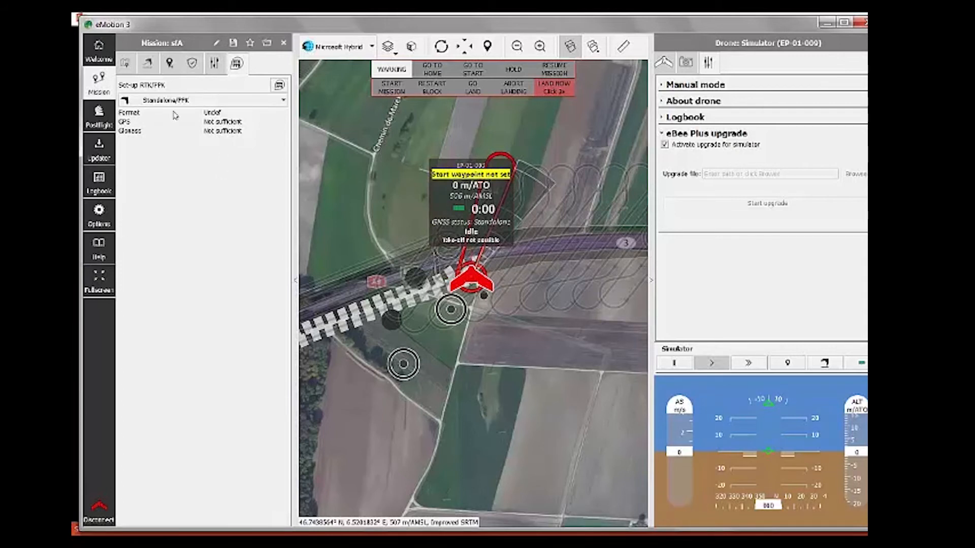
pyautogui.click(219, 105)
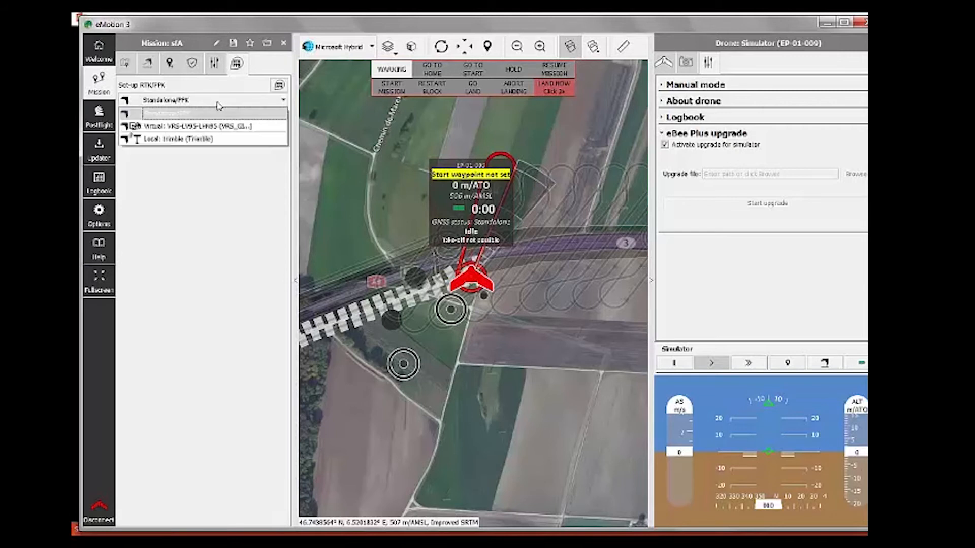
pyautogui.click(213, 129)
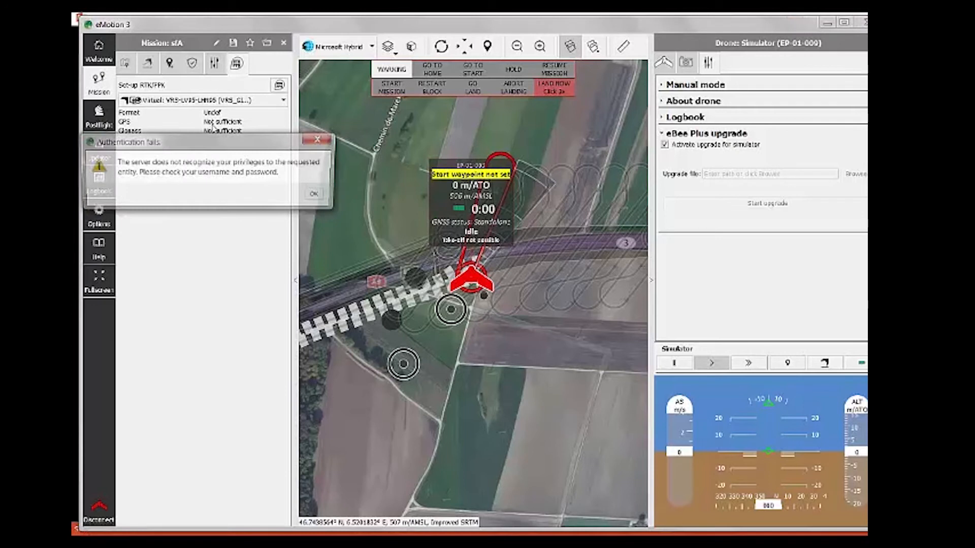
pyautogui.click(316, 194)
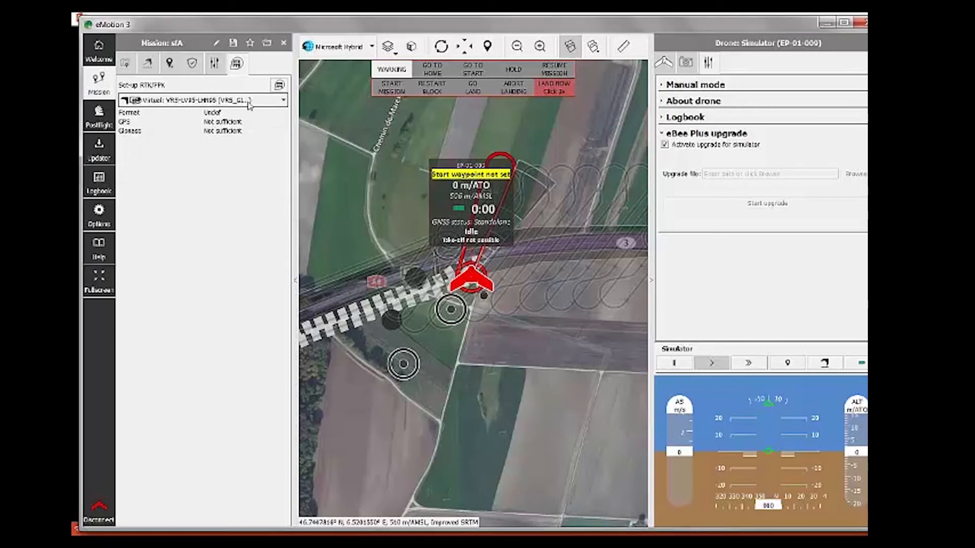
# Step: Recheck the RTK source list unchanged and recentre the map on the flight area
pyautogui.click(247, 103)
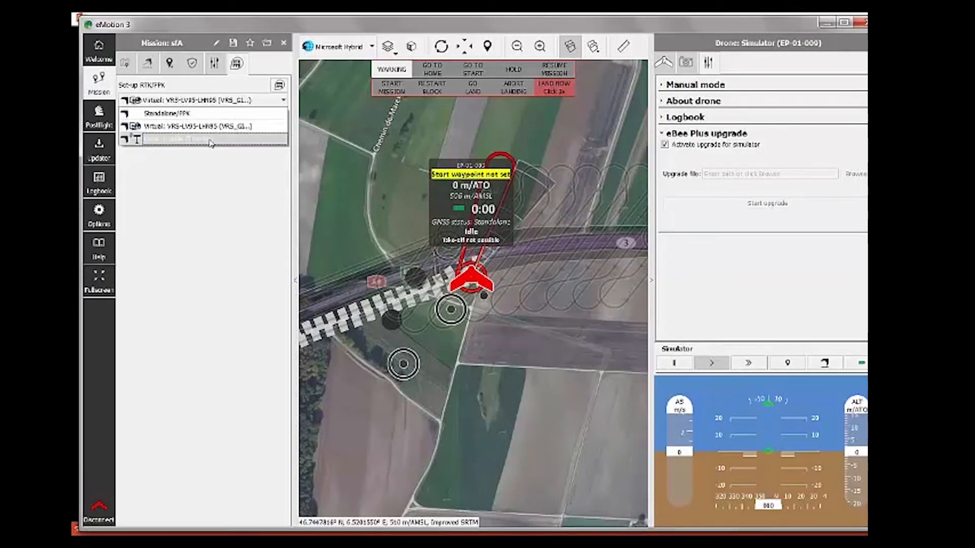
pyautogui.click(231, 176)
pyautogui.moveTo(513, 406); pyautogui.dragTo(522, 342)
pyautogui.scroll(-1, 518, 338)
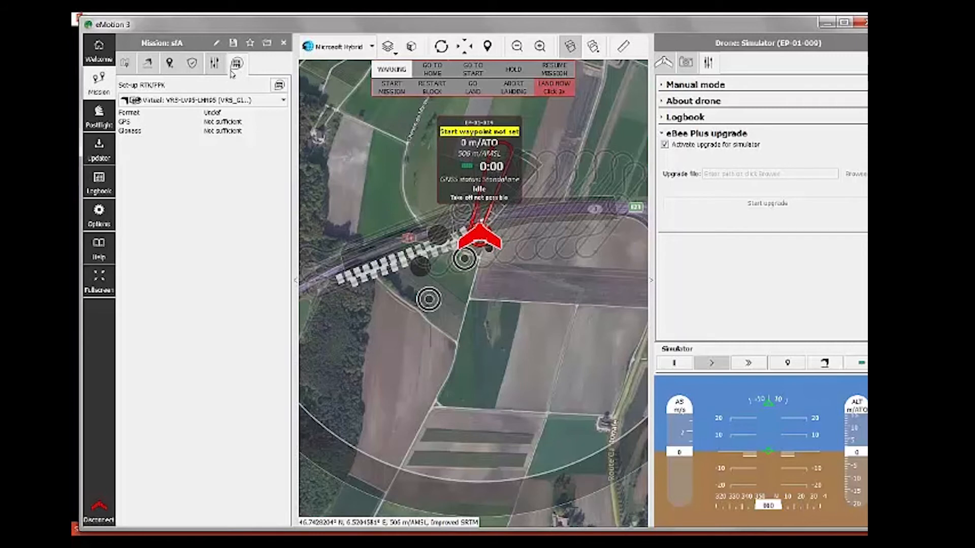
# Step: Review mission sfA's blocks #5–#8, the drone's status and flight data, then the take-off/landing settings
pyautogui.click(169, 63)
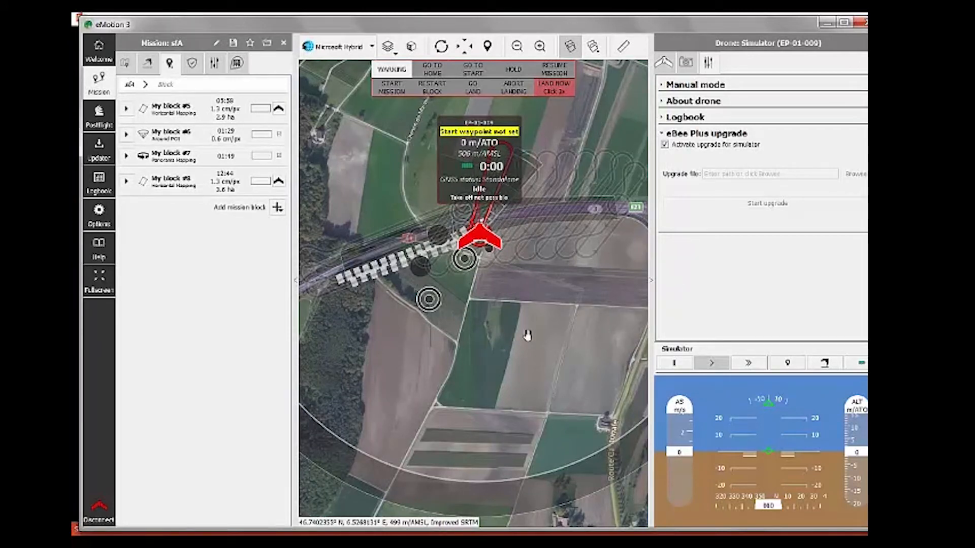
pyautogui.moveTo(506, 342); pyautogui.dragTo(464, 288)
pyautogui.scroll(1, 470, 365)
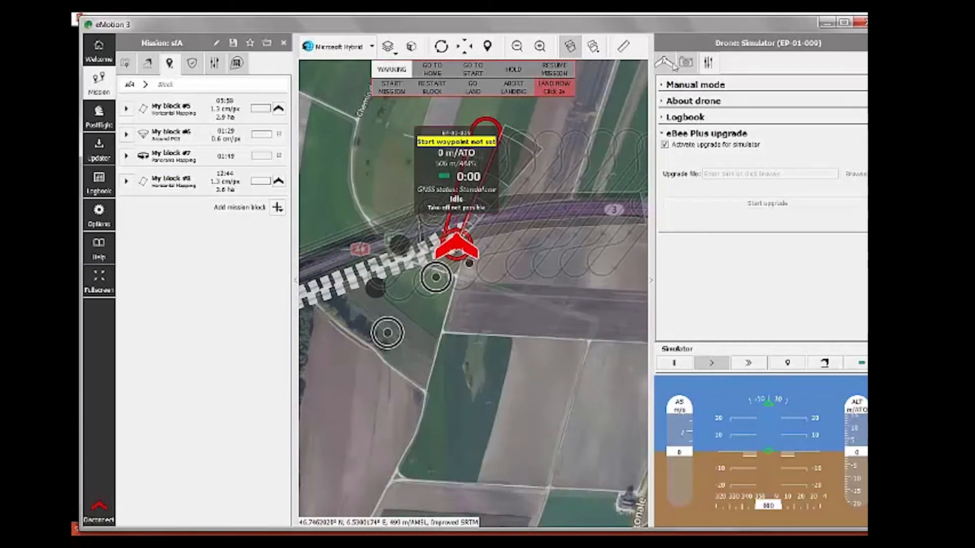
pyautogui.click(668, 64)
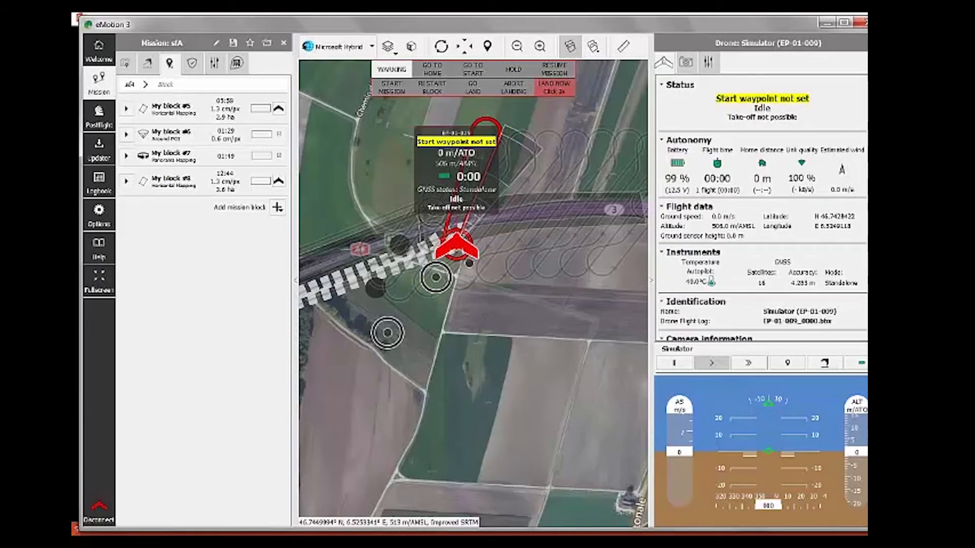
pyautogui.click(146, 66)
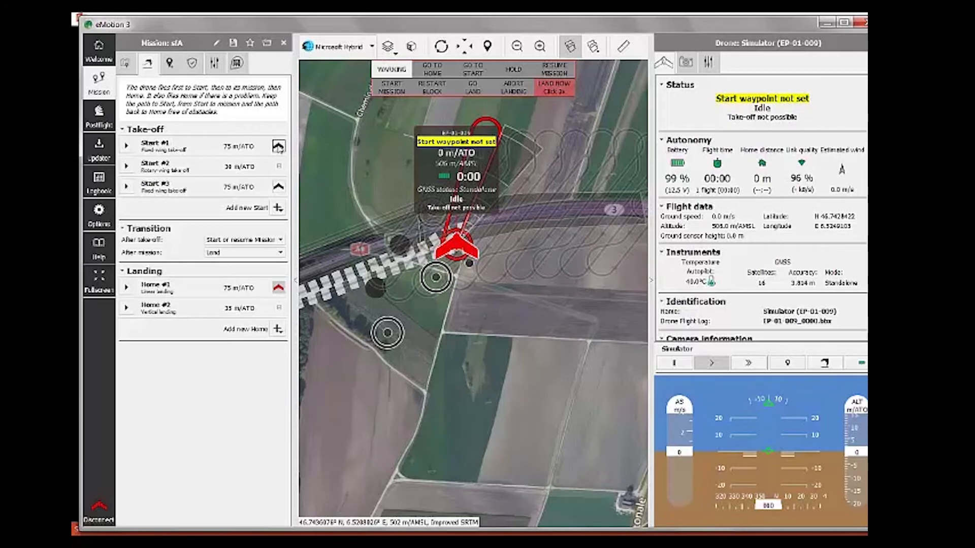
# Step: Make Start #1 the active take-off point and return to the mission blocks list
pyautogui.click(278, 147)
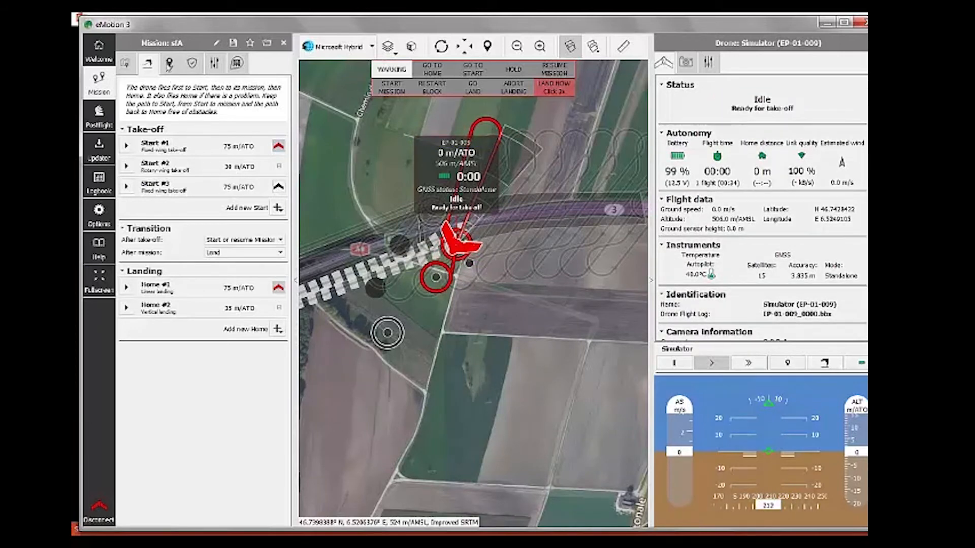
pyautogui.click(169, 63)
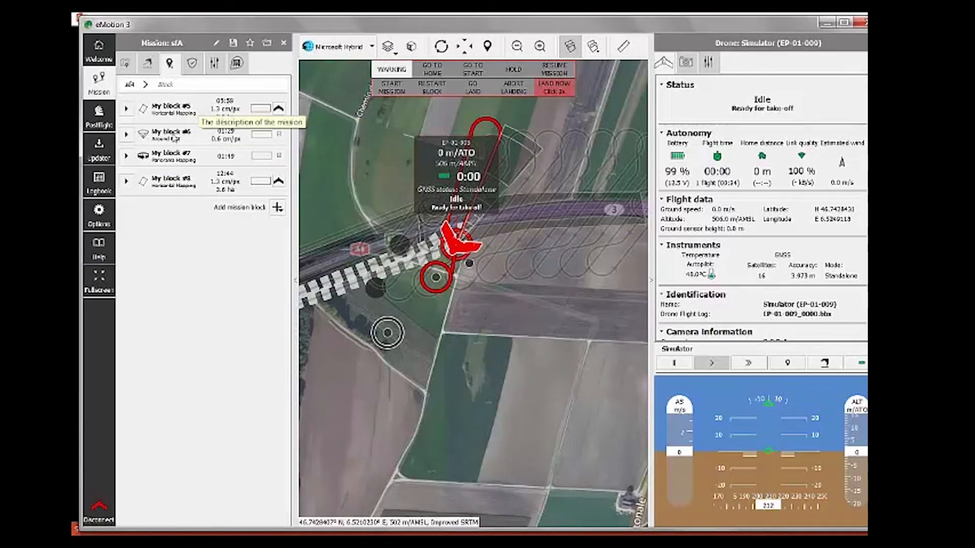
# Step: Upload My block #5's mission to the simulated drone and frame its flight lines on the map
pyautogui.click(278, 108)
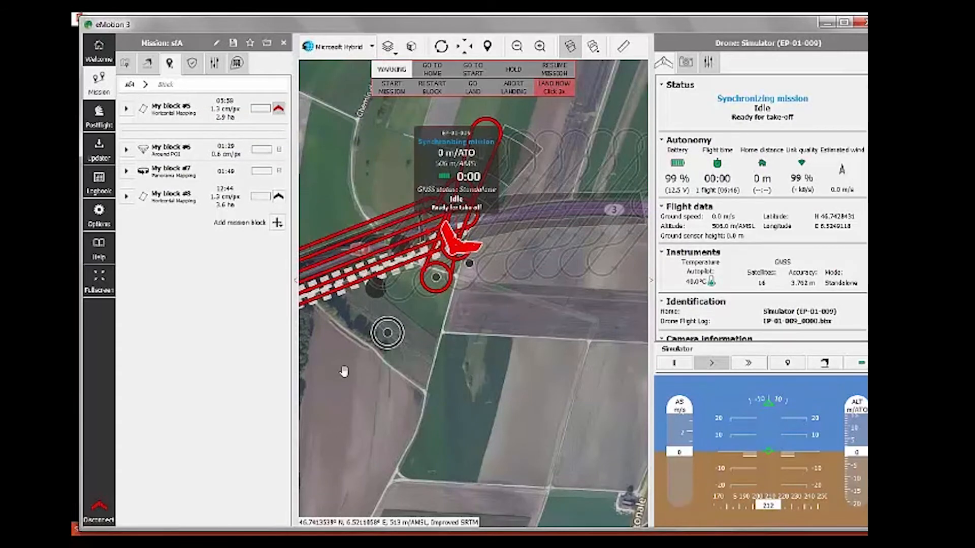
pyautogui.moveTo(441, 413); pyautogui.dragTo(585, 364)
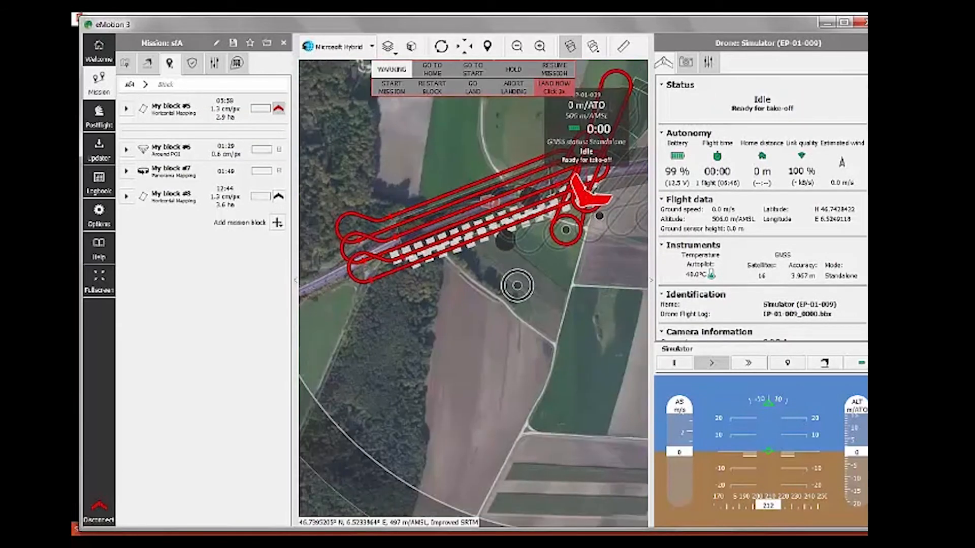
pyautogui.scroll(-2, 564, 371)
pyautogui.moveTo(494, 395); pyautogui.dragTo(462, 424)
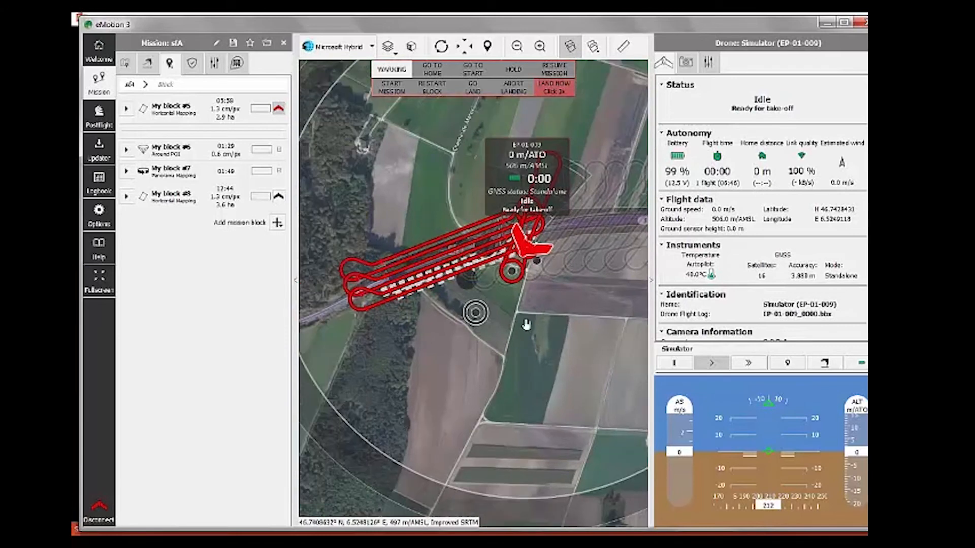
# Step: Launch the simulated eBee Plus so its motor starts for take-off
pyautogui.click(825, 363)
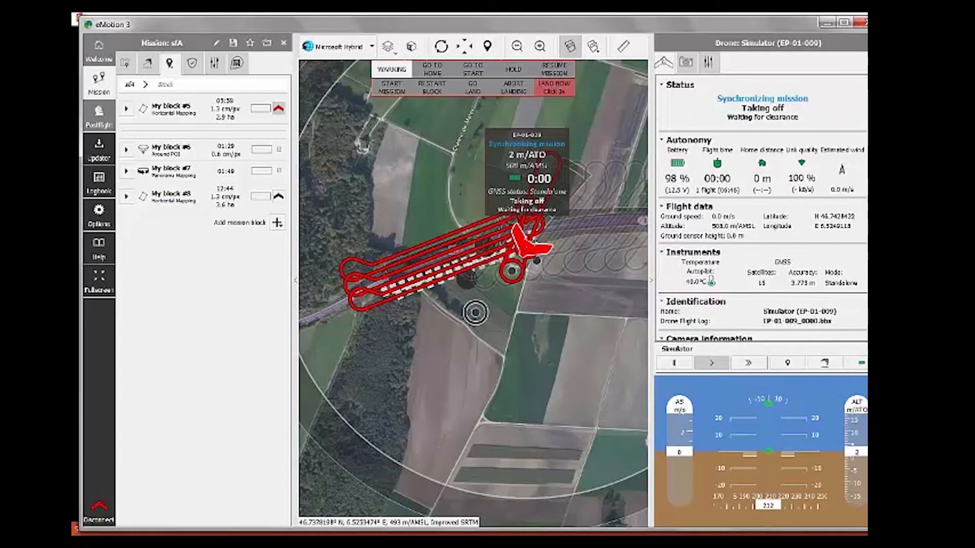
pyautogui.scroll(2, 529, 292)
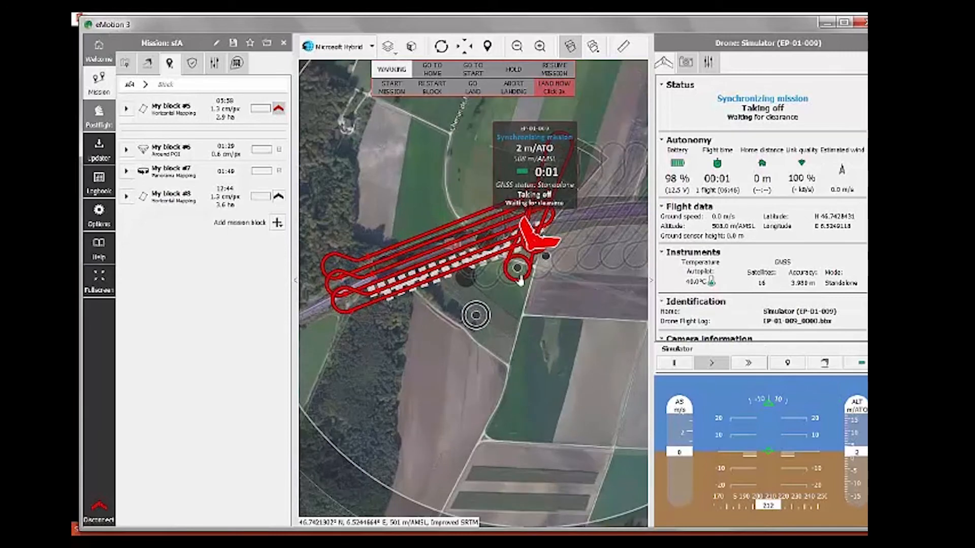
pyautogui.scroll(1, 572, 363)
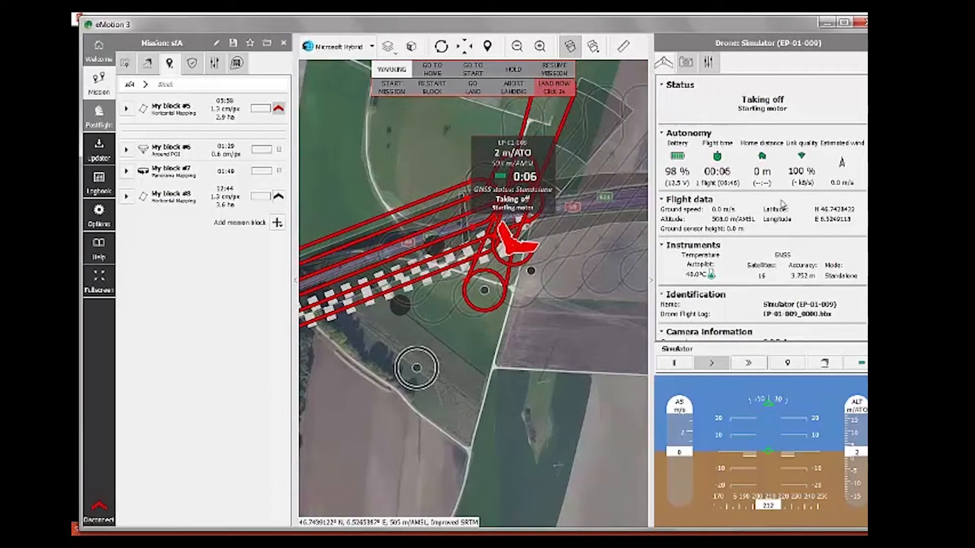
# Step: Fast-forward the simulated flight over the photo lines, then command GO LAND to head Home
pyautogui.click(748, 362)
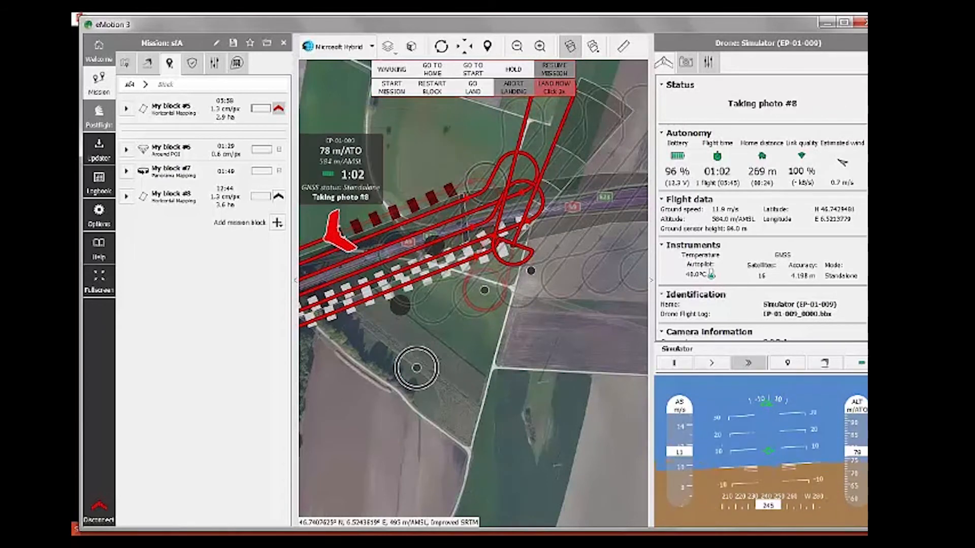
pyautogui.scroll(2, 464, 320)
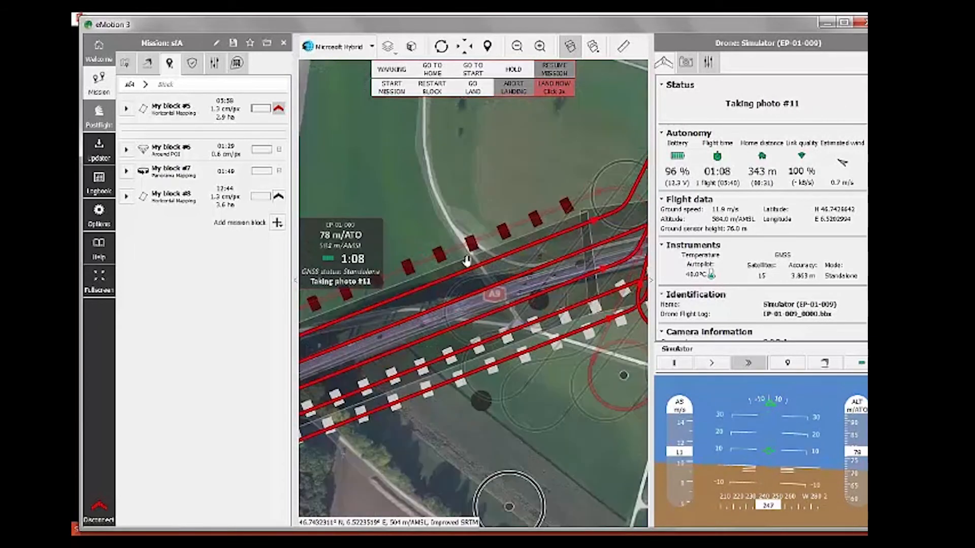
pyautogui.moveTo(469, 198)
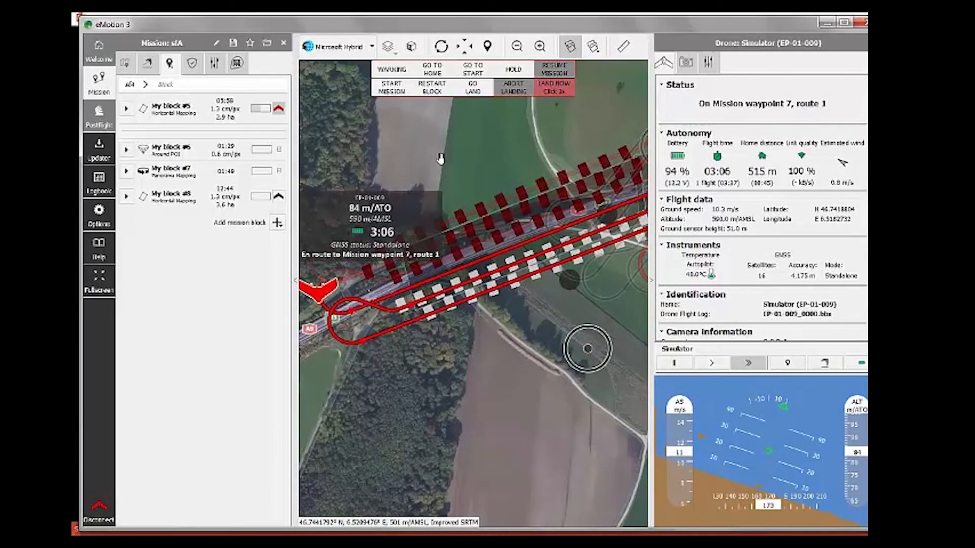
pyautogui.click(472, 87)
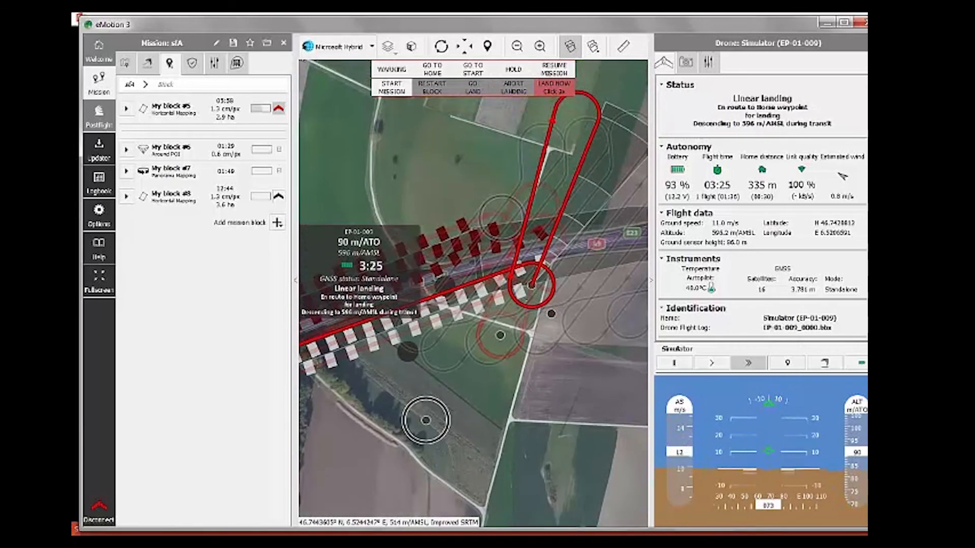
# Step: Expand Home #1 in the Take-off/Landing settings and follow the drone on the map until it lands
pyautogui.click(147, 63)
pyautogui.click(126, 287)
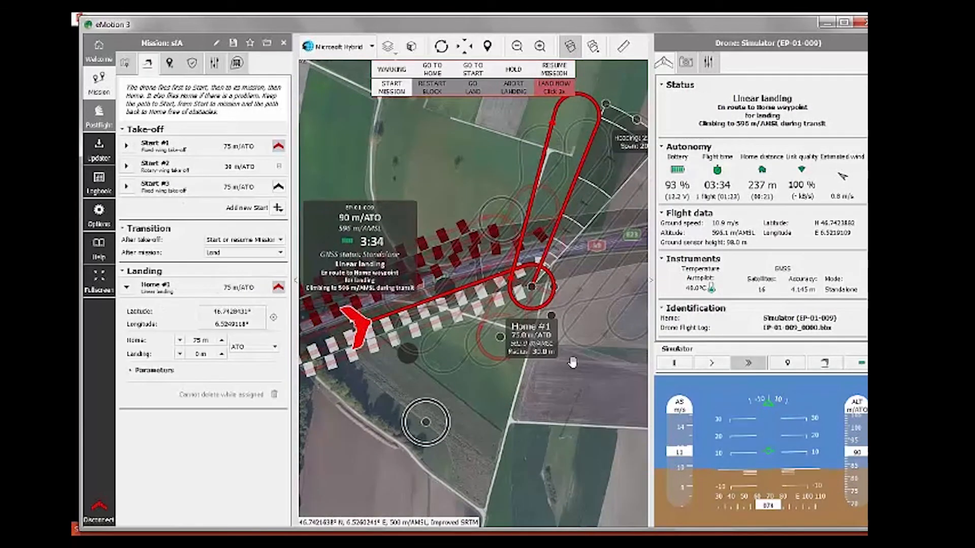
pyautogui.moveTo(602, 141); pyautogui.dragTo(537, 433)
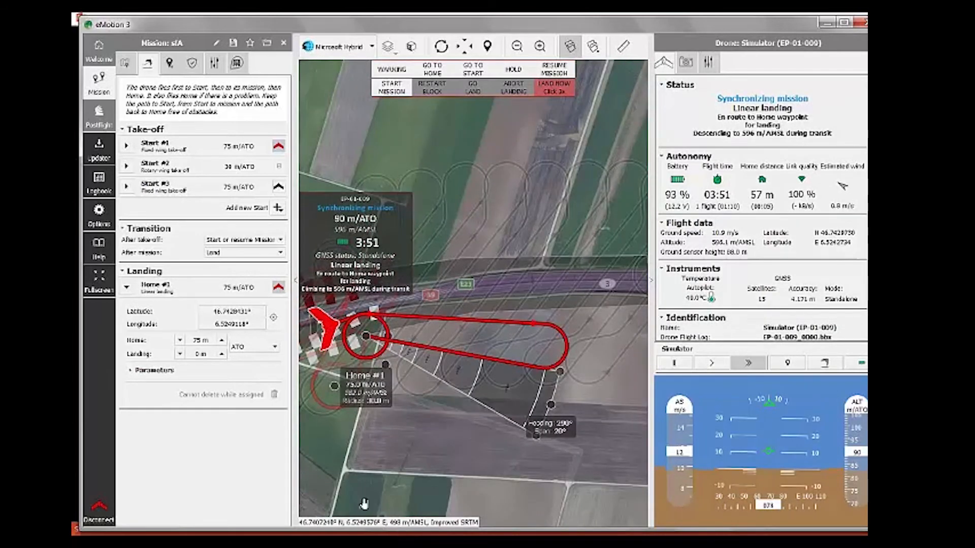
pyautogui.moveTo(408, 415); pyautogui.dragTo(457, 315)
pyautogui.scroll(1, 457, 315)
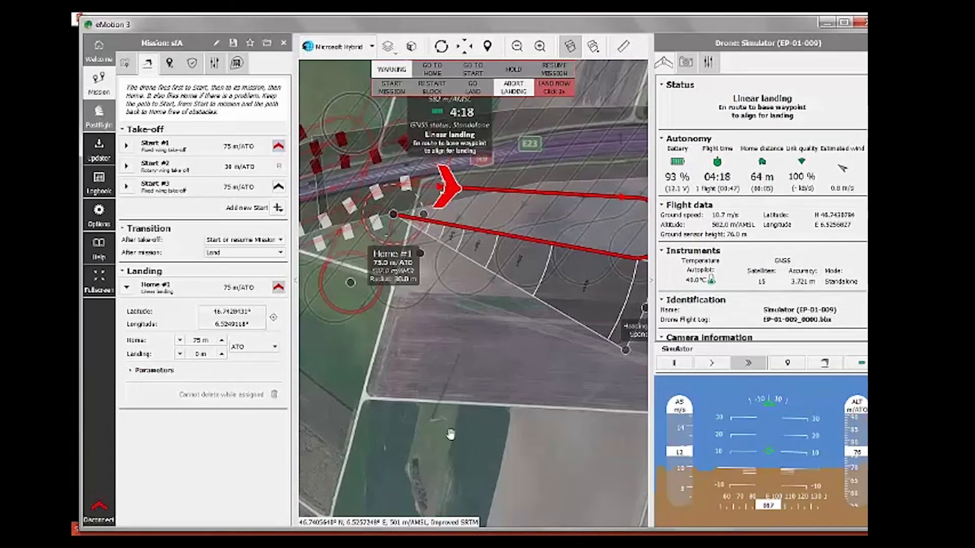
pyautogui.moveTo(439, 429); pyautogui.dragTo(463, 427)
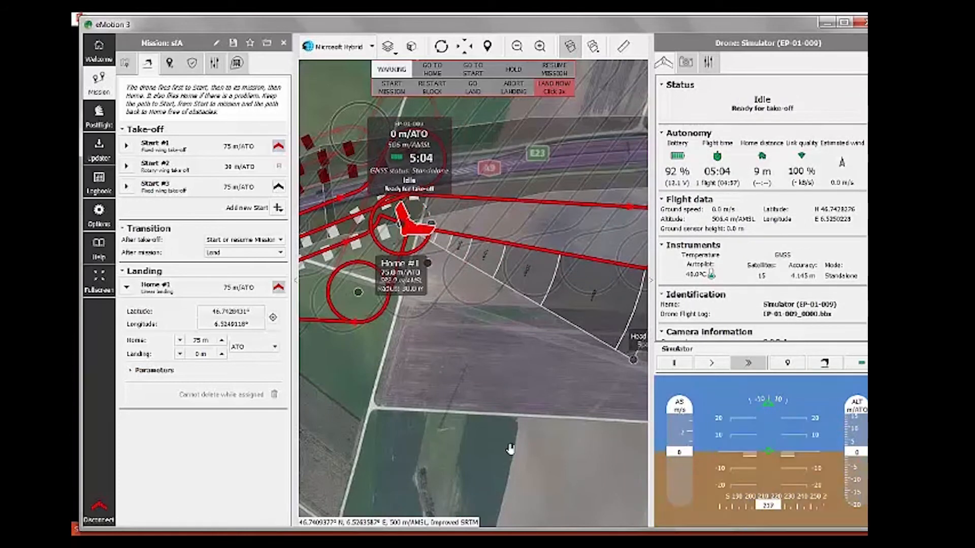
# Step: Centre the map on the landed drone and go back to mission sfA's block list
pyautogui.moveTo(500, 338); pyautogui.dragTo(530, 345)
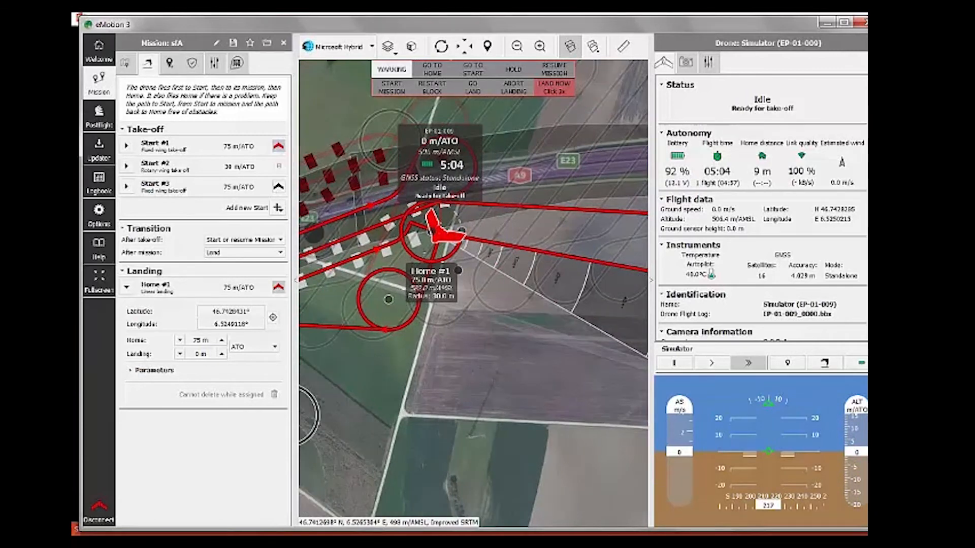
pyautogui.scroll(-3, 530, 305)
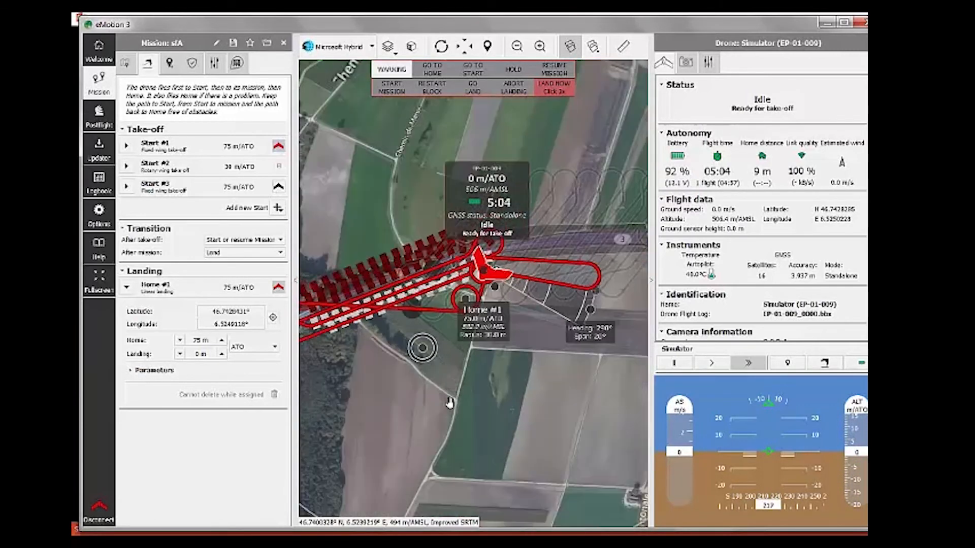
pyautogui.click(170, 64)
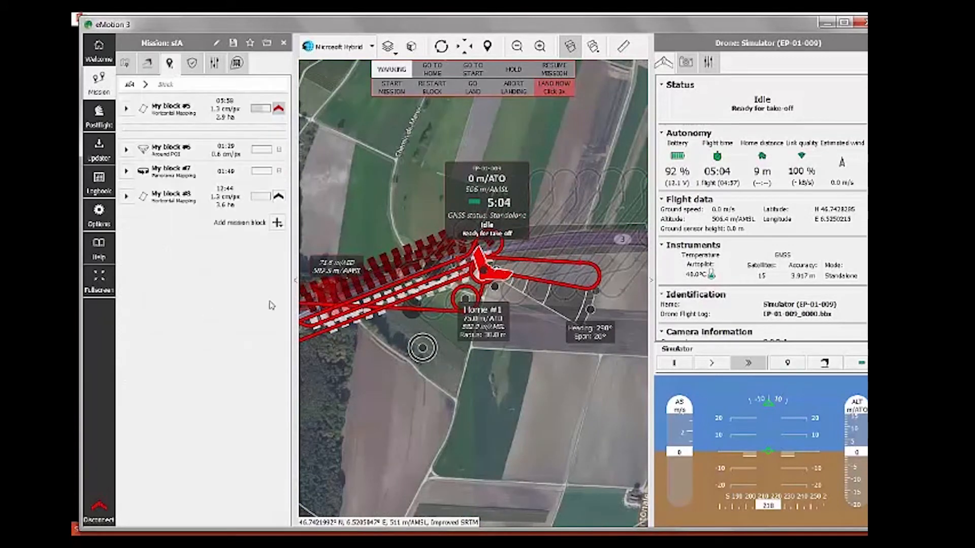
pyautogui.moveTo(487, 413); pyautogui.dragTo(528, 397)
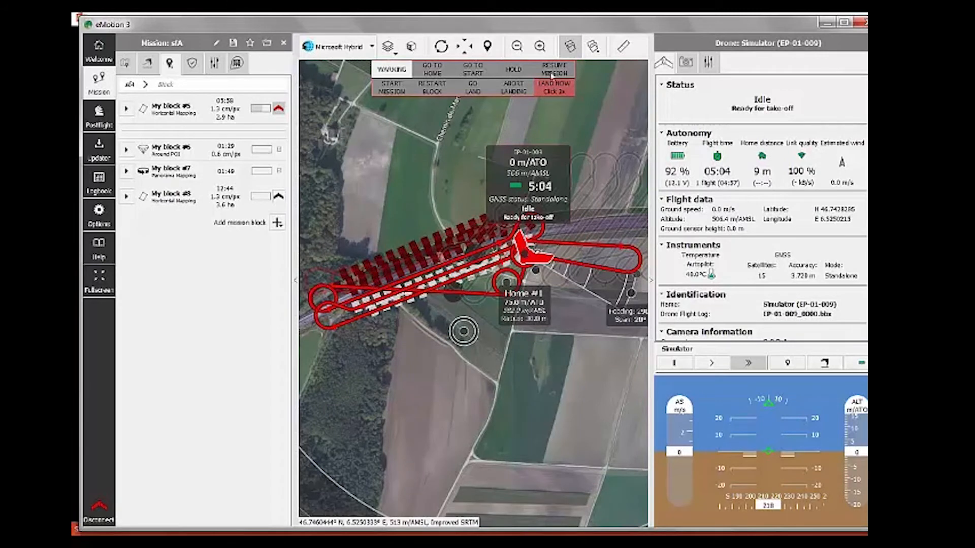
# Step: Check the After take-off dropdown choices, then return to the block list showing the full flight plan
pyautogui.click(146, 64)
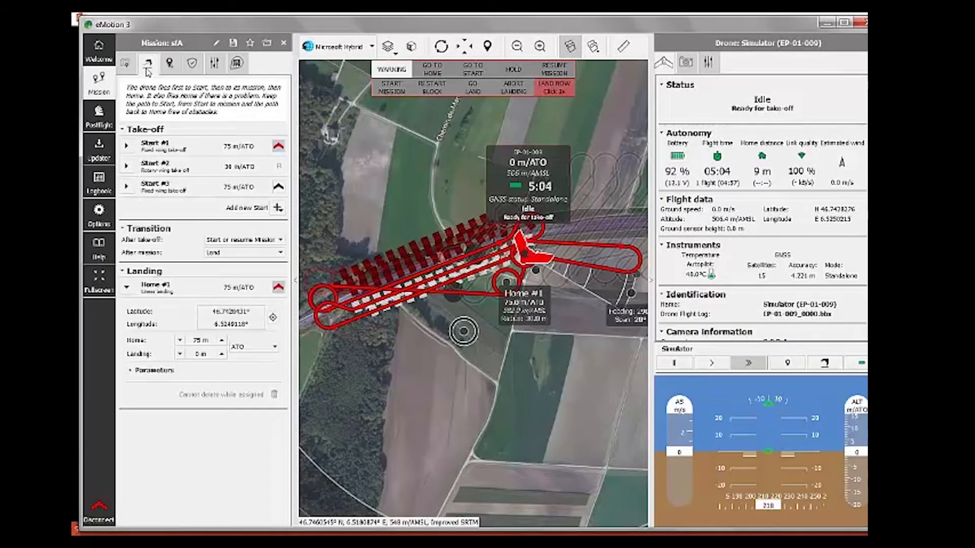
pyautogui.click(251, 240)
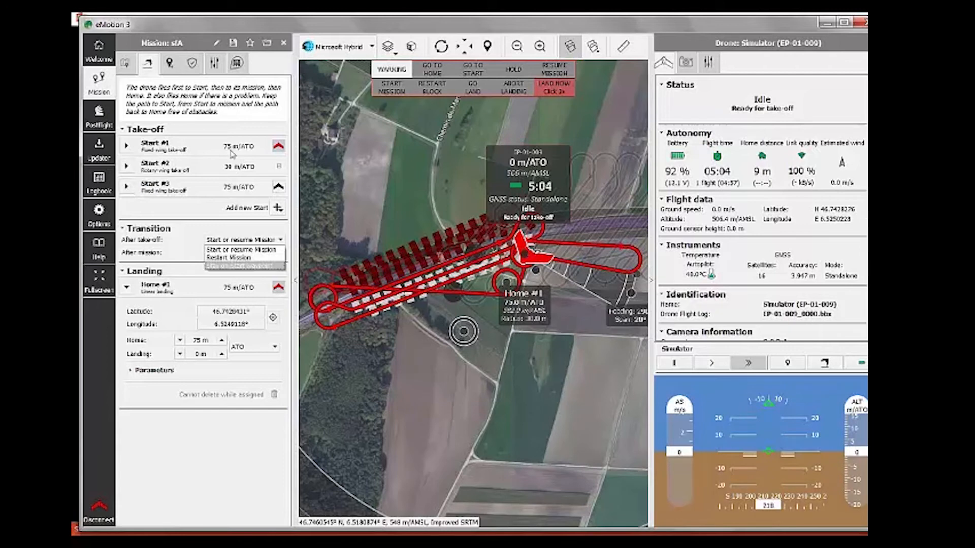
pyautogui.click(170, 63)
pyautogui.moveTo(509, 387); pyautogui.dragTo(533, 343)
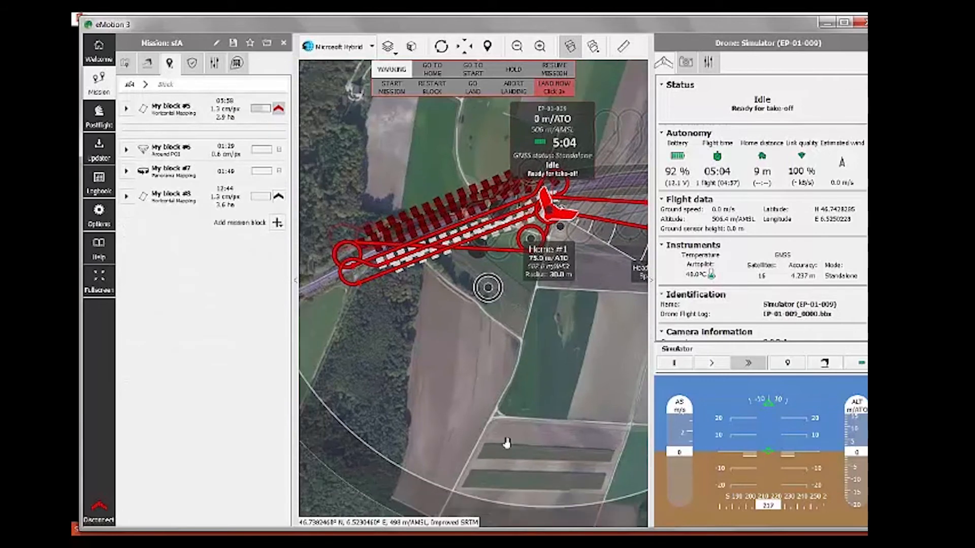
pyautogui.scroll(2, 507, 443)
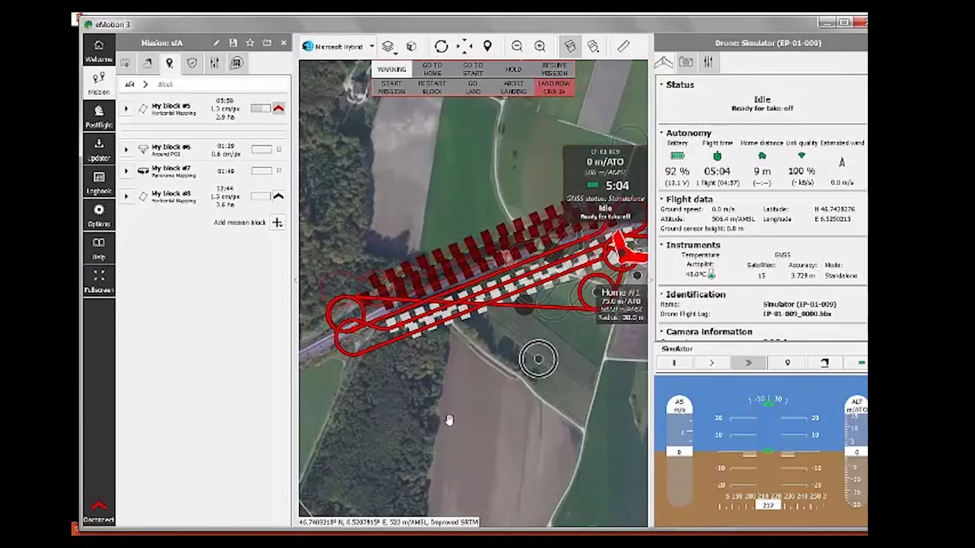
pyautogui.moveTo(449, 420); pyautogui.dragTo(472, 425)
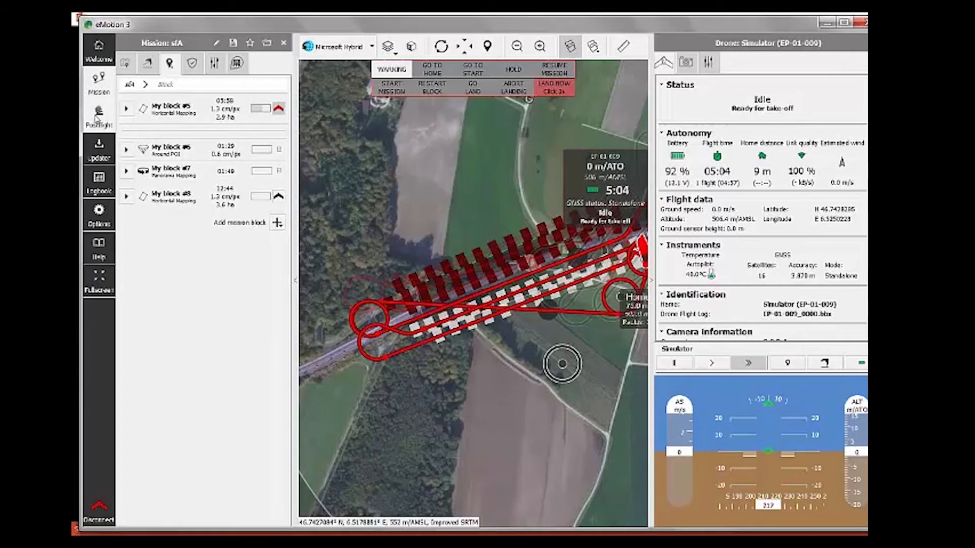
# Step: Open Postflight's flight data manager, widen its panel, and disconnect from the simulated drone
pyautogui.click(99, 118)
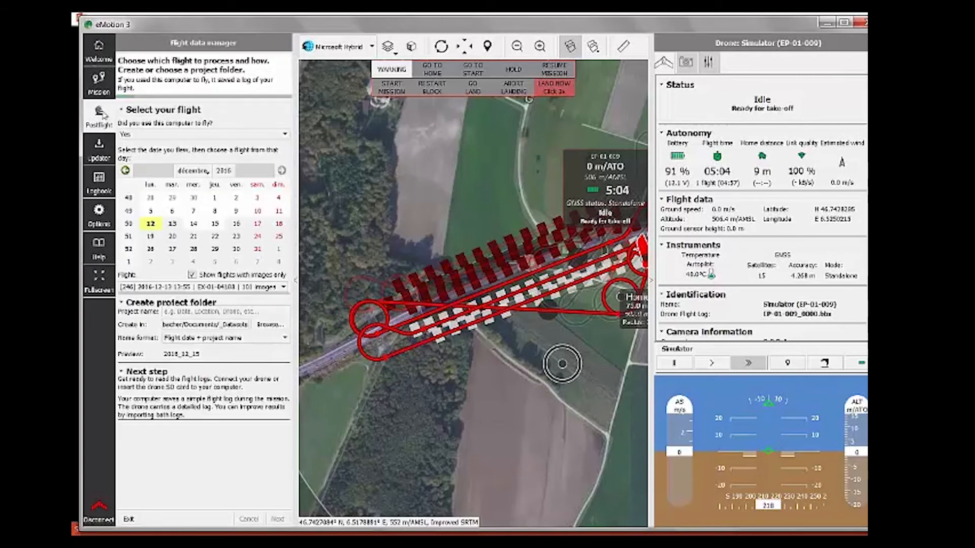
pyautogui.moveTo(318, 108); pyautogui.dragTo(409, 109)
pyautogui.click(99, 510)
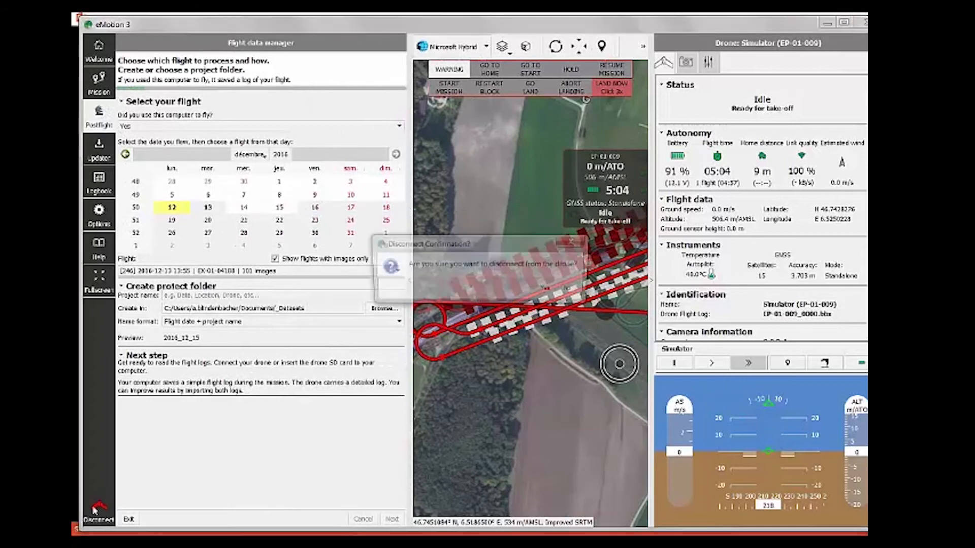
pyautogui.click(555, 291)
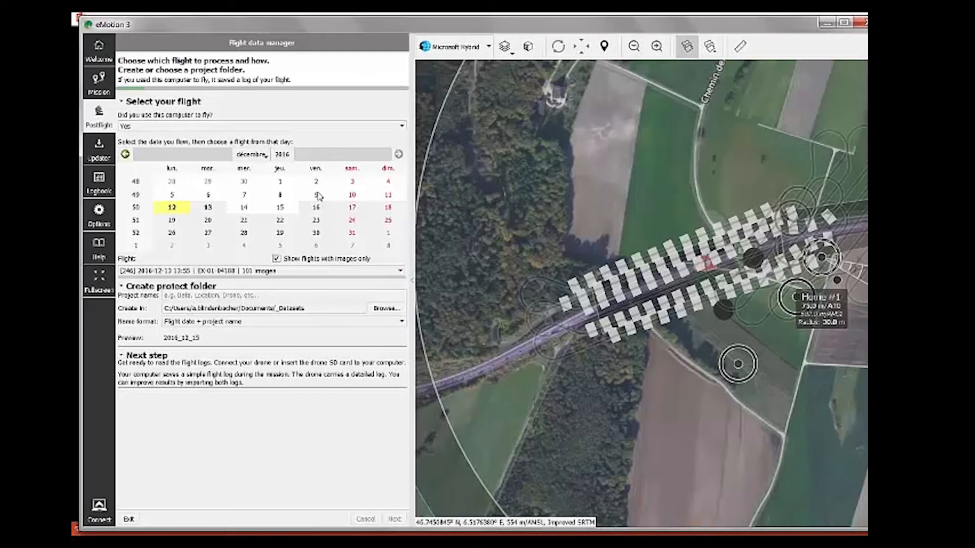
# Step: Choose the 21 November 2016 09:57 flight (73 images), name the project 'webinar', and continue
pyautogui.click(126, 154)
pyautogui.click(172, 220)
pyautogui.click(268, 273)
pyautogui.click(270, 279)
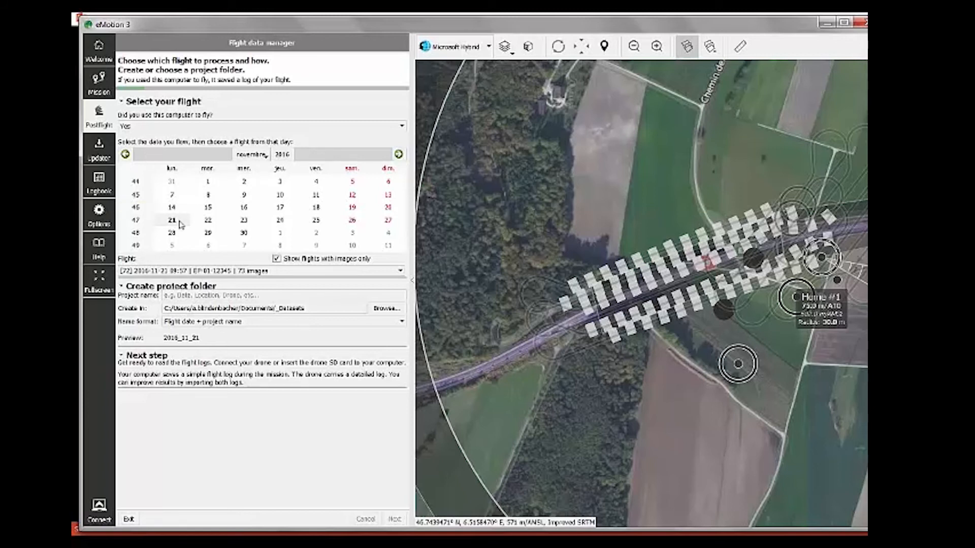
pyautogui.click(285, 272)
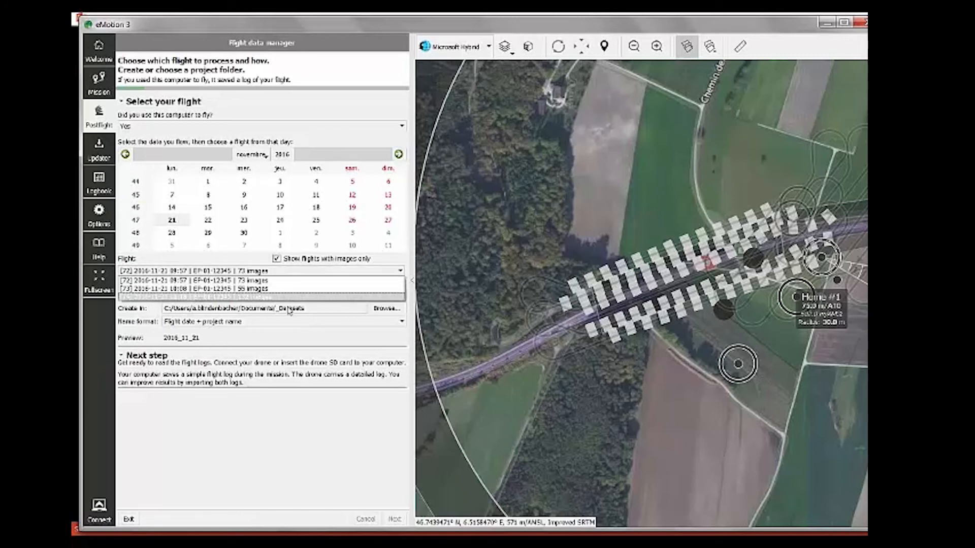
pyautogui.click(295, 281)
pyautogui.click(164, 295)
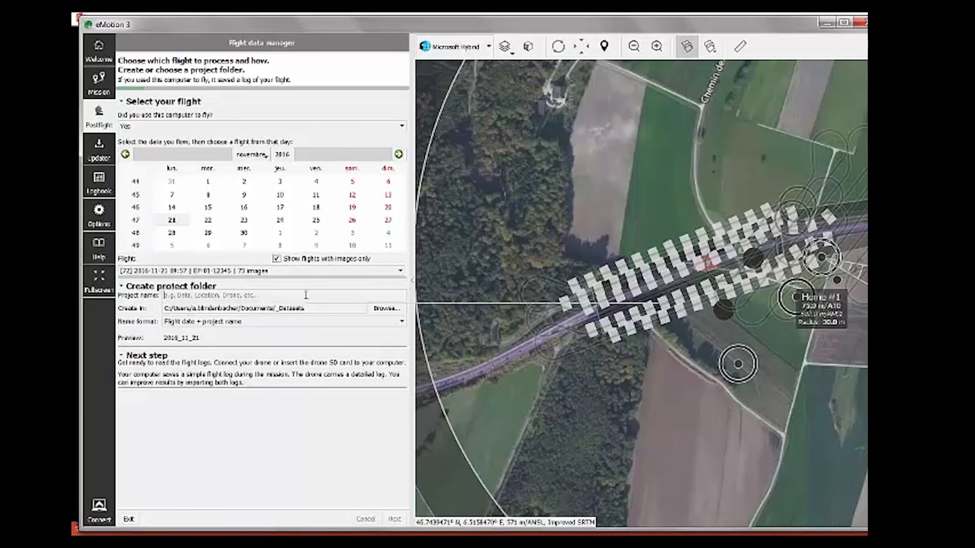
pyautogui.write('webinar')
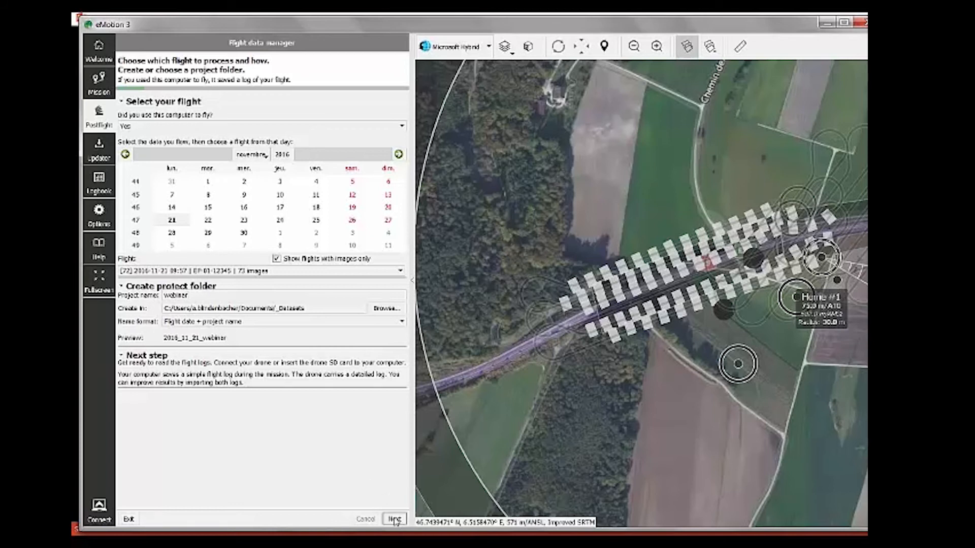
pyautogui.click(395, 519)
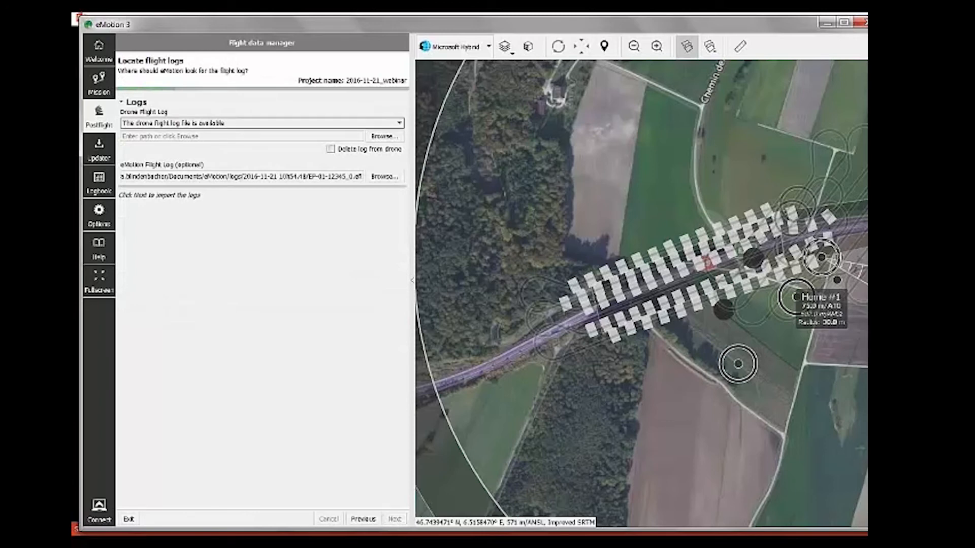
# Step: Load flight log EP-01-12345_0072.bbx from the processed PPK folder and advance to the RTK/PPK page
pyautogui.click(384, 136)
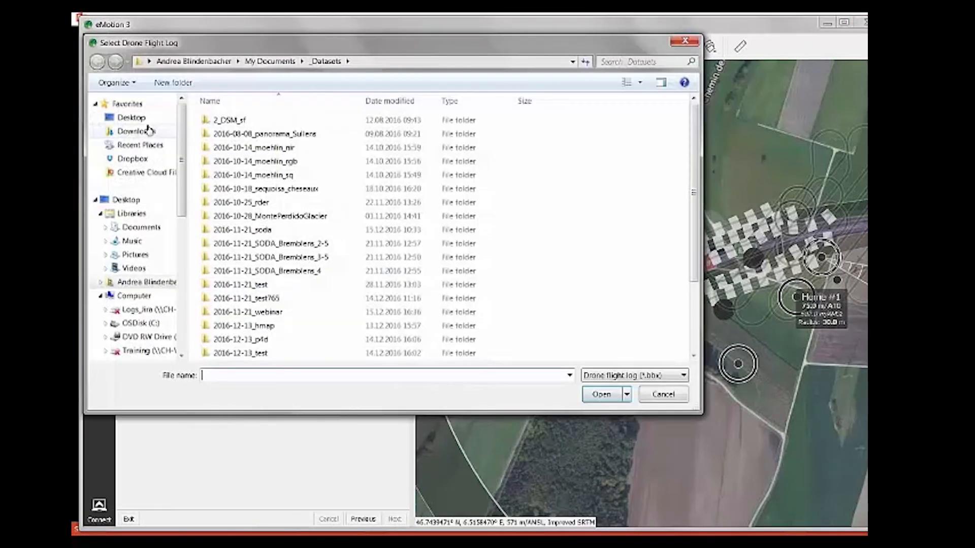
pyautogui.click(131, 117)
pyautogui.doubleClick(450, 217)
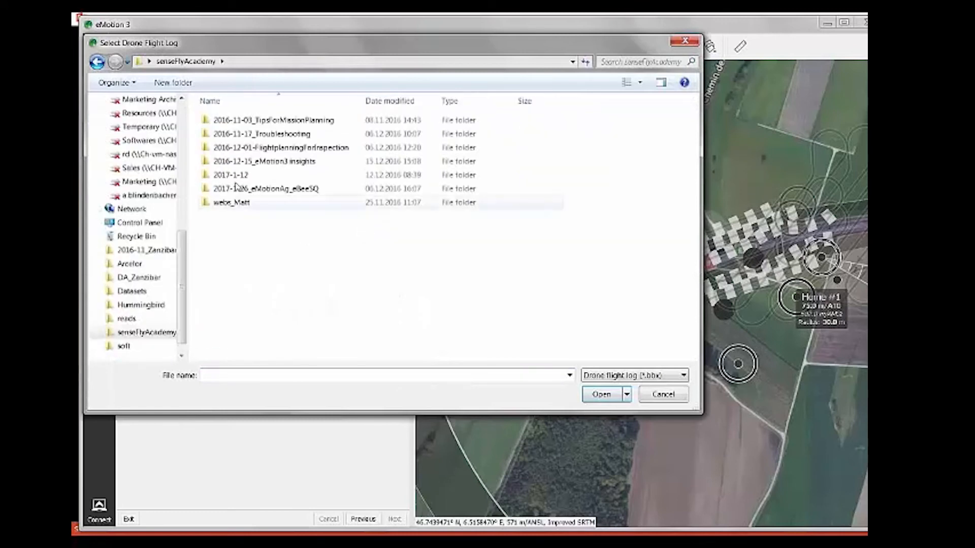
pyautogui.doubleClick(238, 161)
pyautogui.doubleClick(235, 121)
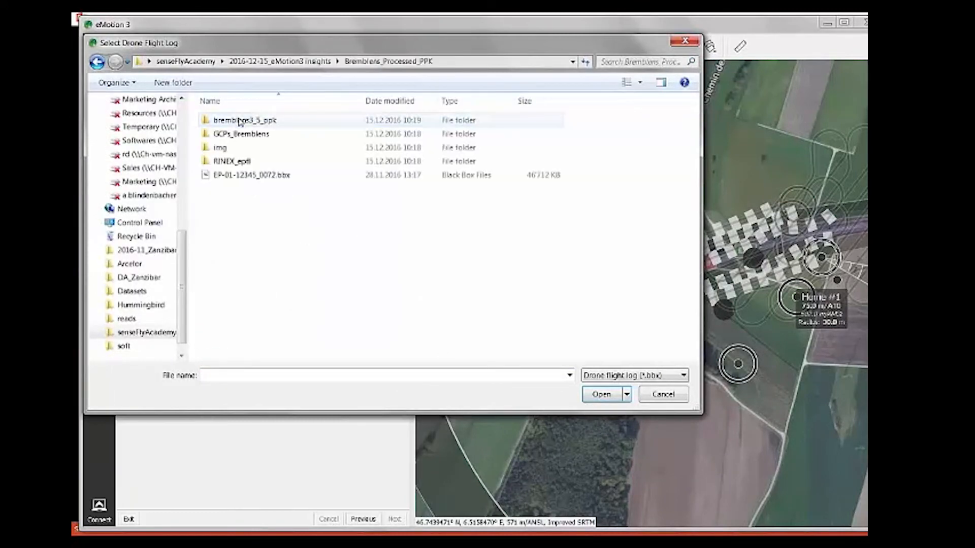
pyautogui.click(239, 176)
pyautogui.click(608, 396)
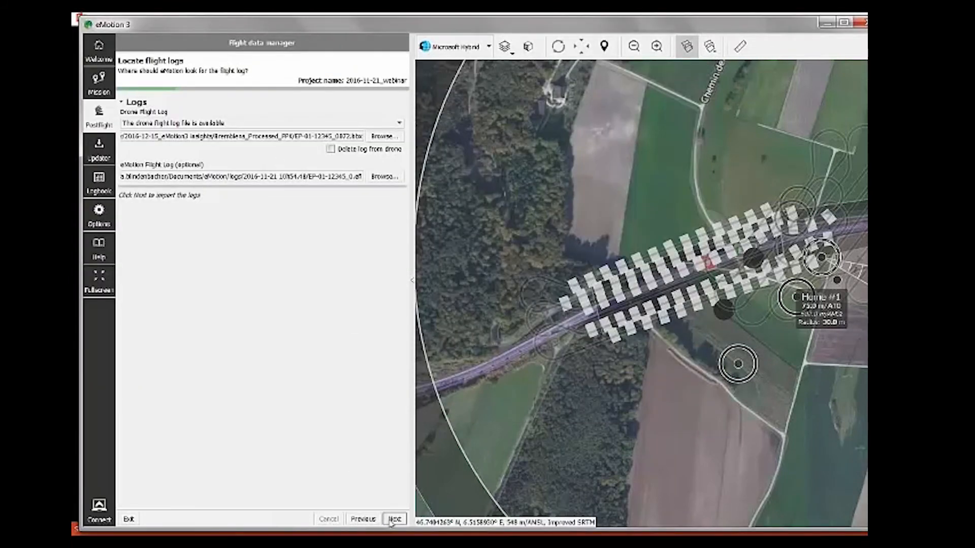
pyautogui.click(393, 518)
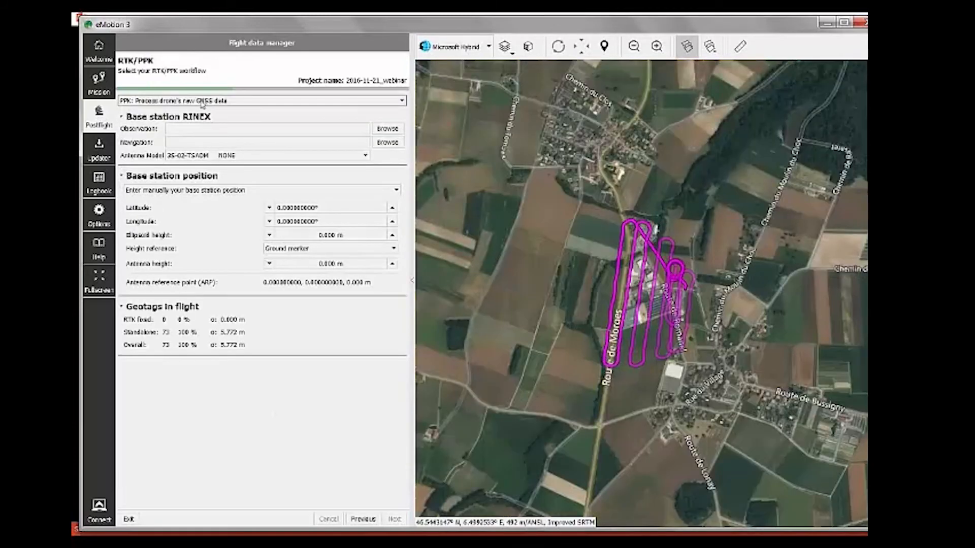
pyautogui.click(229, 99)
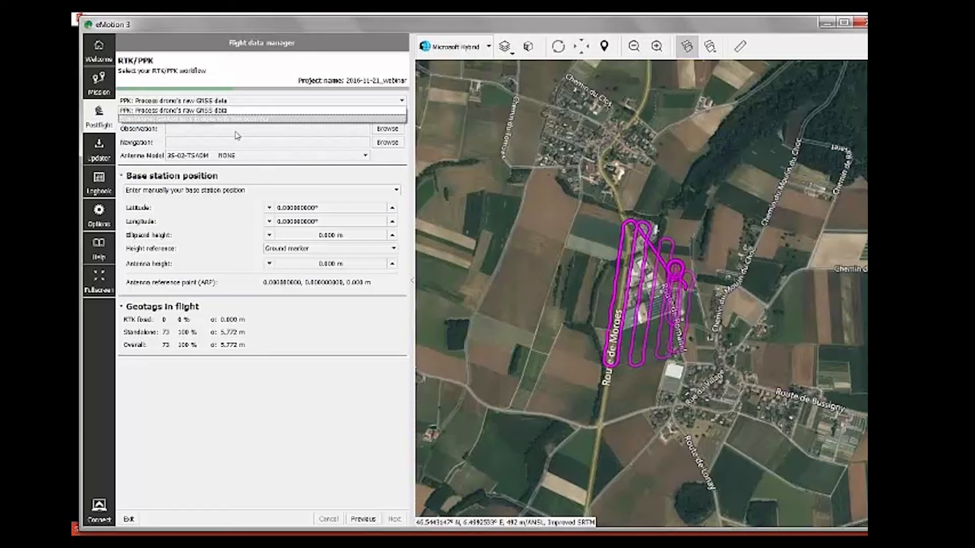
pyautogui.click(259, 118)
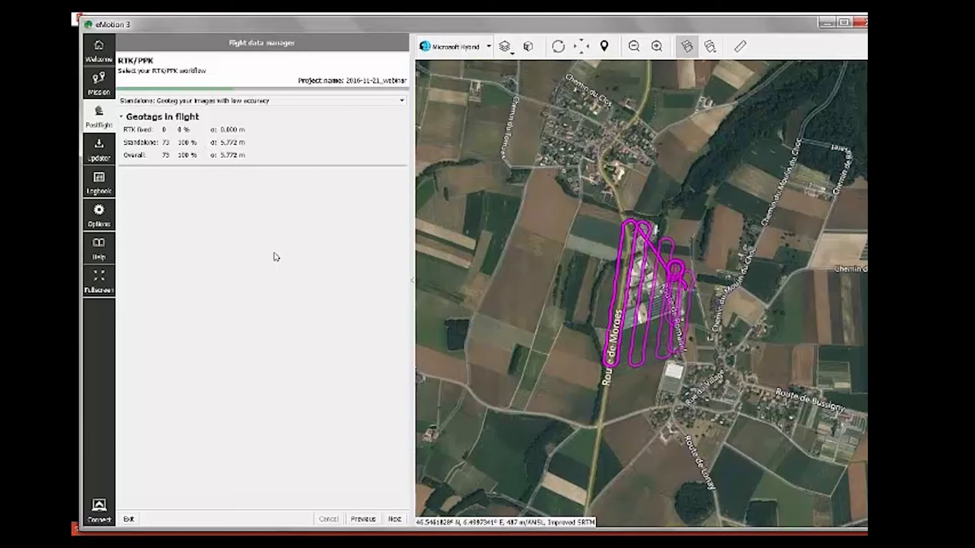
pyautogui.click(254, 100)
pyautogui.click(238, 111)
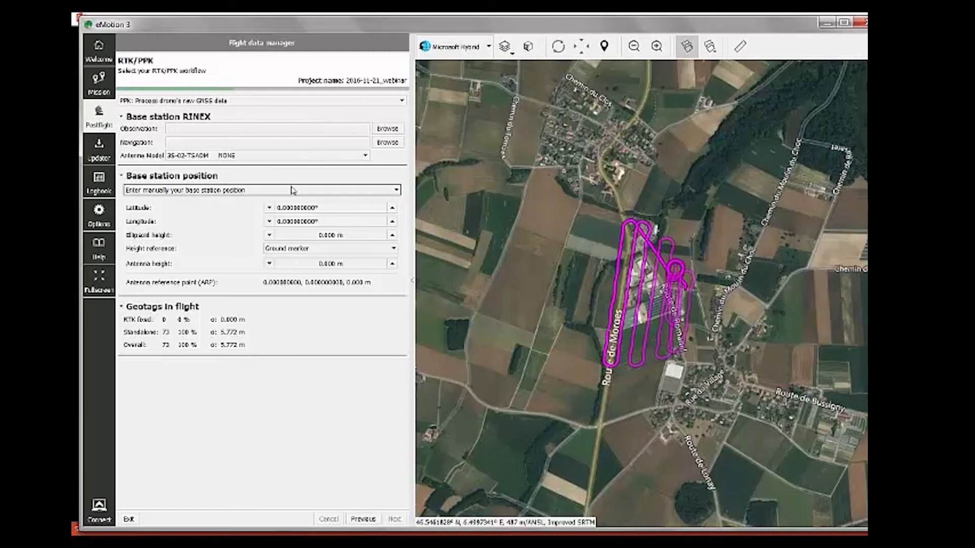
# Step: Load the base station observation file EPFL326l16o from RINEX_epfl/Order_215
pyautogui.click(384, 131)
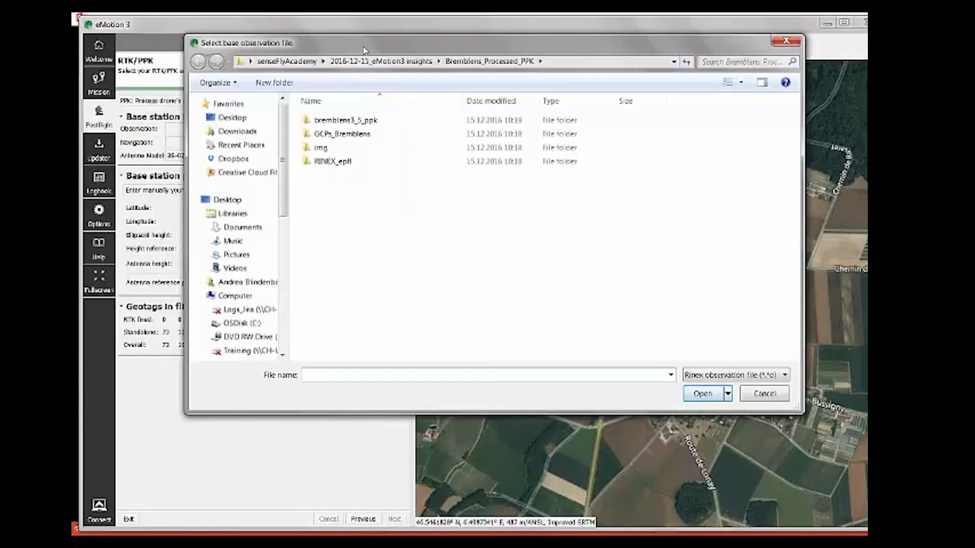
pyautogui.doubleClick(325, 160)
pyautogui.doubleClick(314, 121)
pyautogui.click(346, 125)
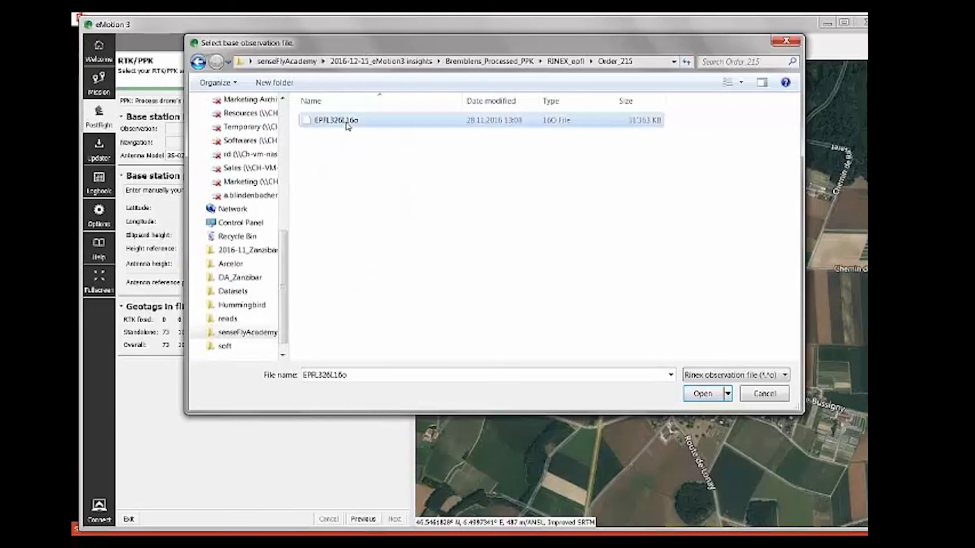
pyautogui.click(693, 395)
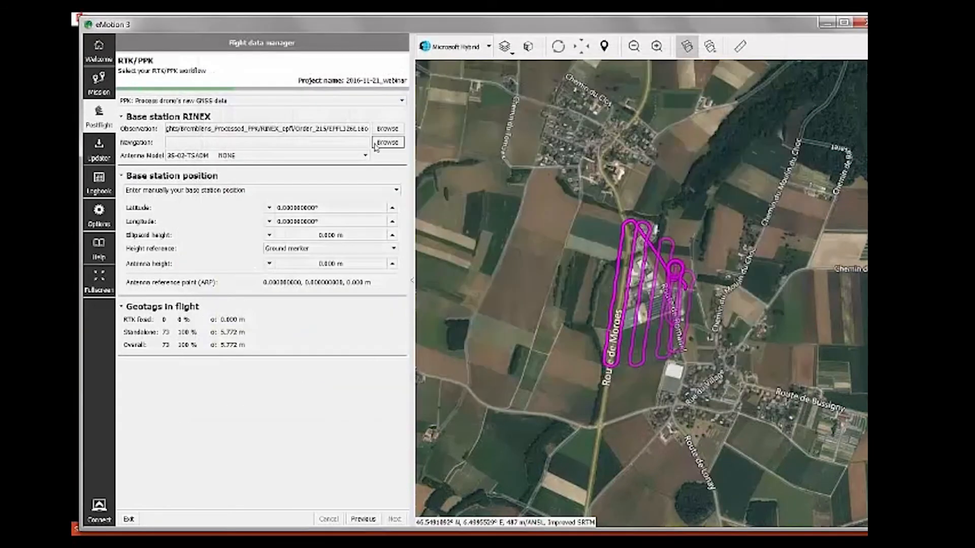
# Step: Add the EPFL326l16n and EPFL326l16g navigation files
pyautogui.click(388, 142)
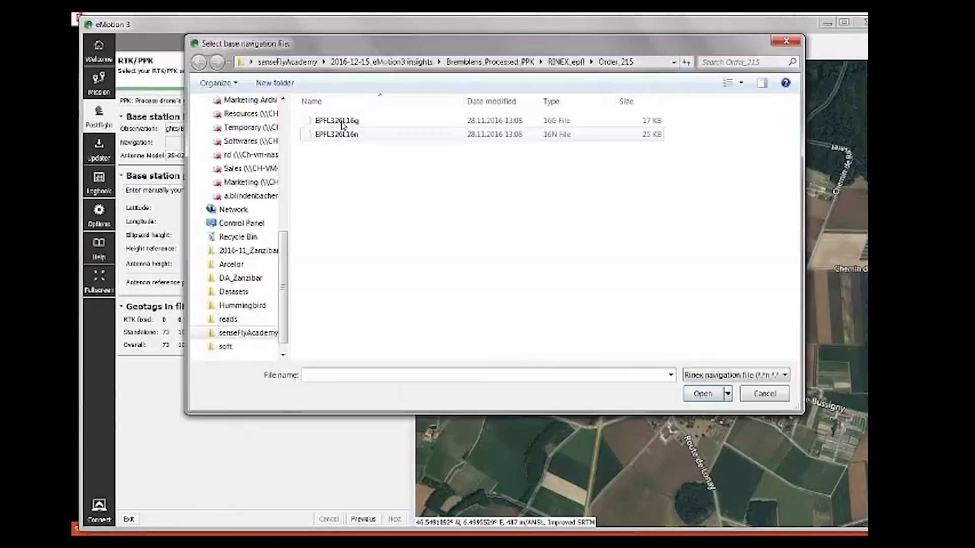
pyautogui.click(346, 135)
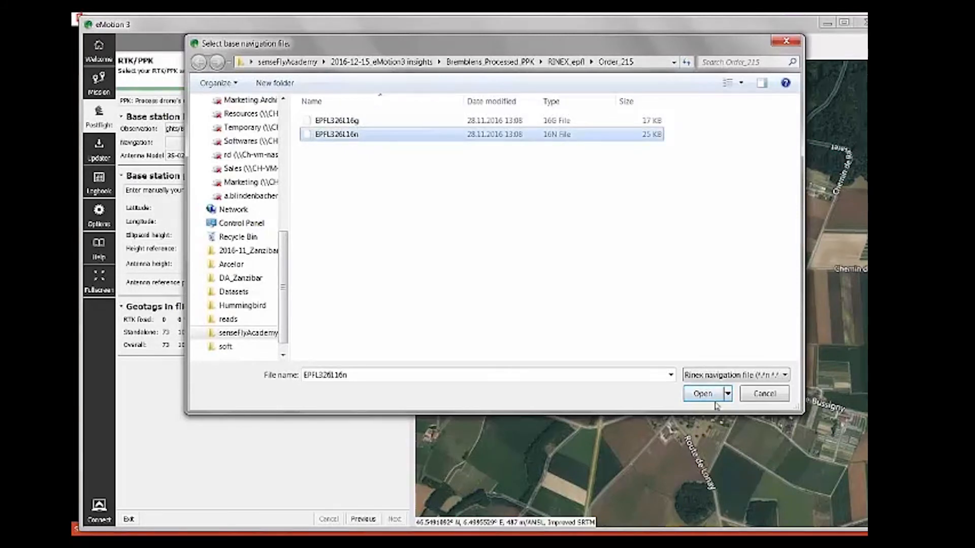
pyautogui.click(710, 399)
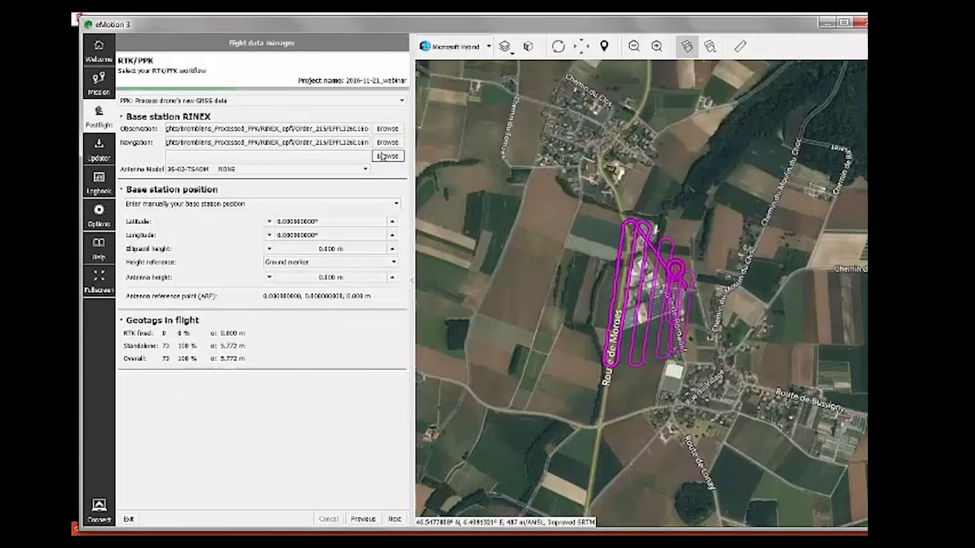
pyautogui.click(387, 143)
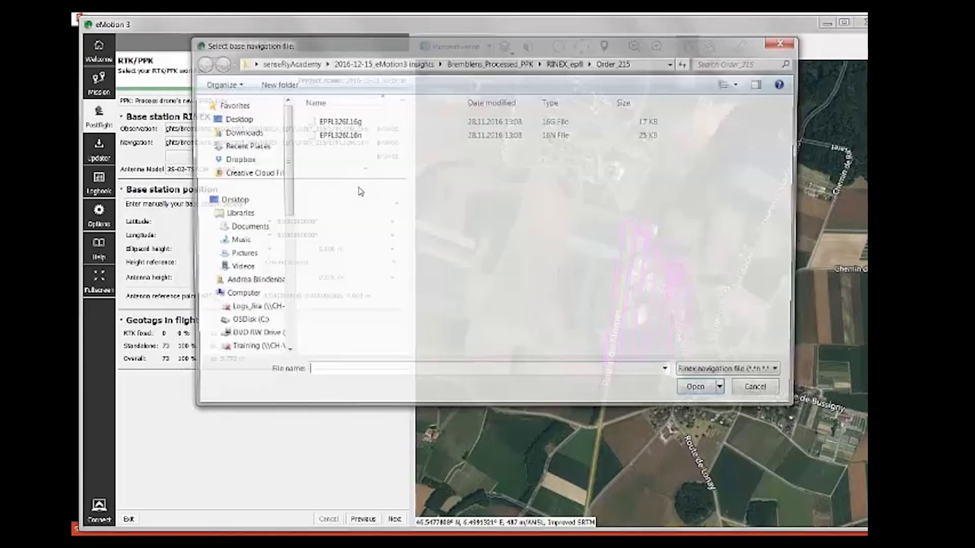
pyautogui.click(339, 122)
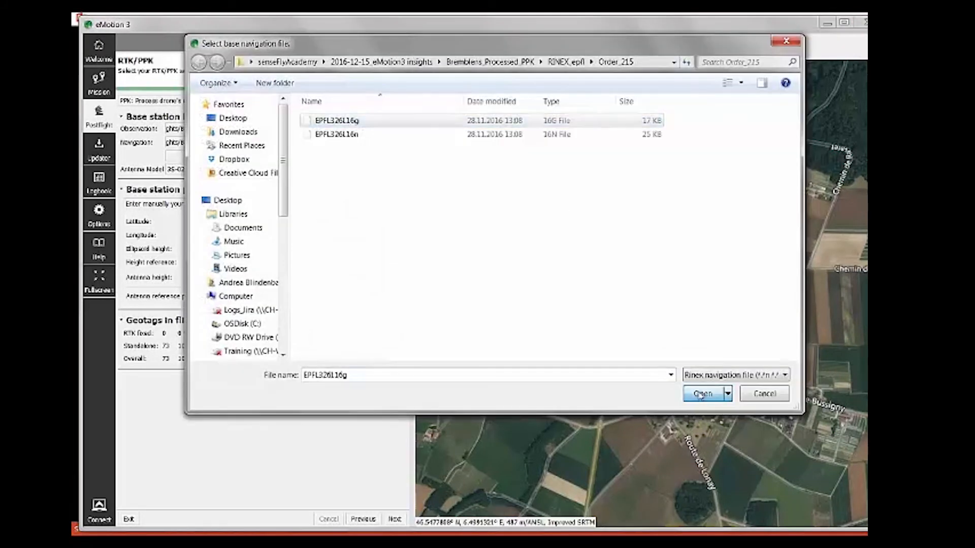
pyautogui.click(698, 394)
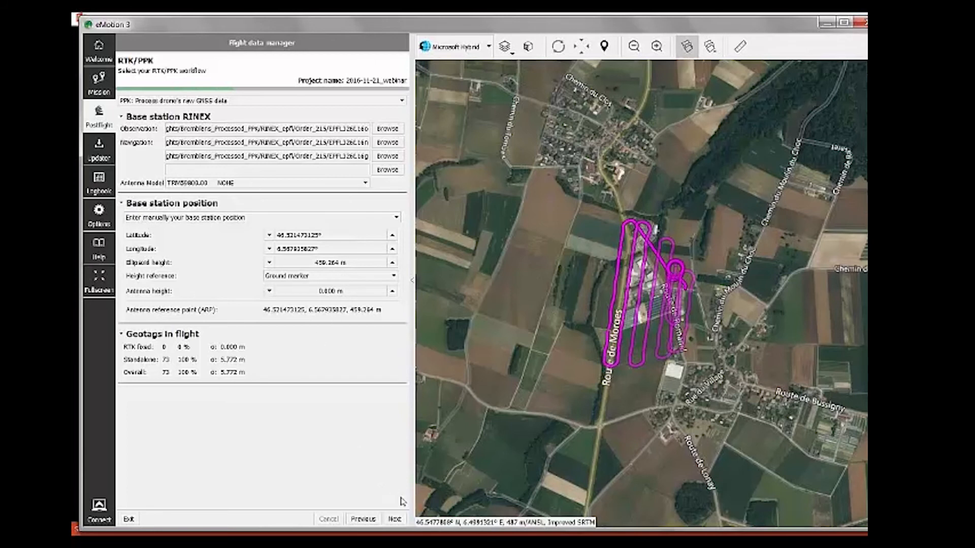
# Step: Process the base station RINEX data so all 73 geotags become RTK-fixed at 0.041 m
pyautogui.click(394, 519)
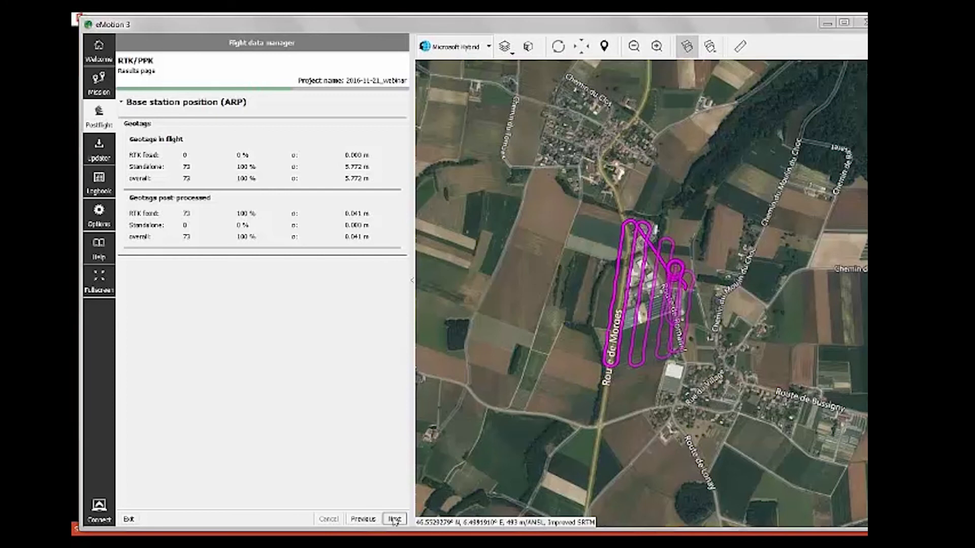
# Step: Move past the PPK results and choose 'Select folder…' as the image import source
pyautogui.click(394, 519)
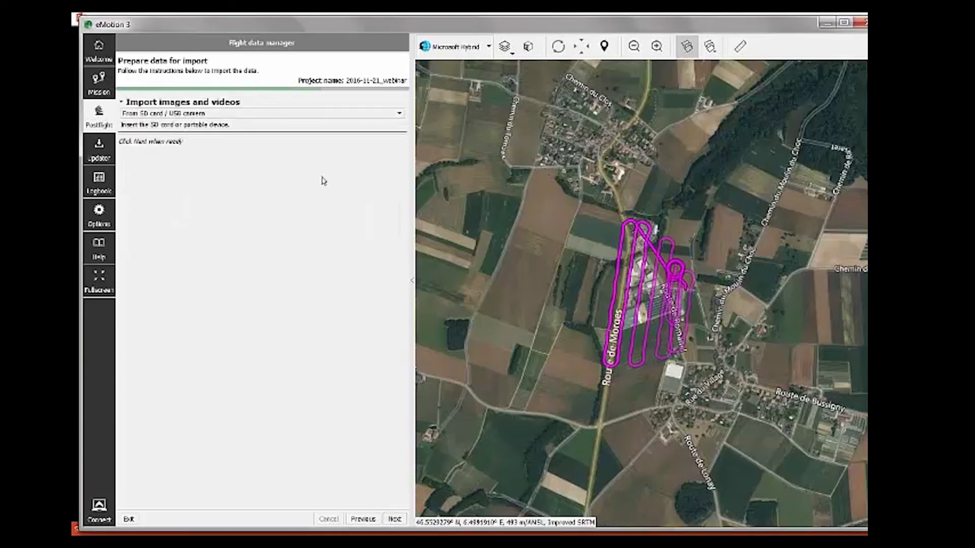
pyautogui.click(273, 115)
pyautogui.click(266, 128)
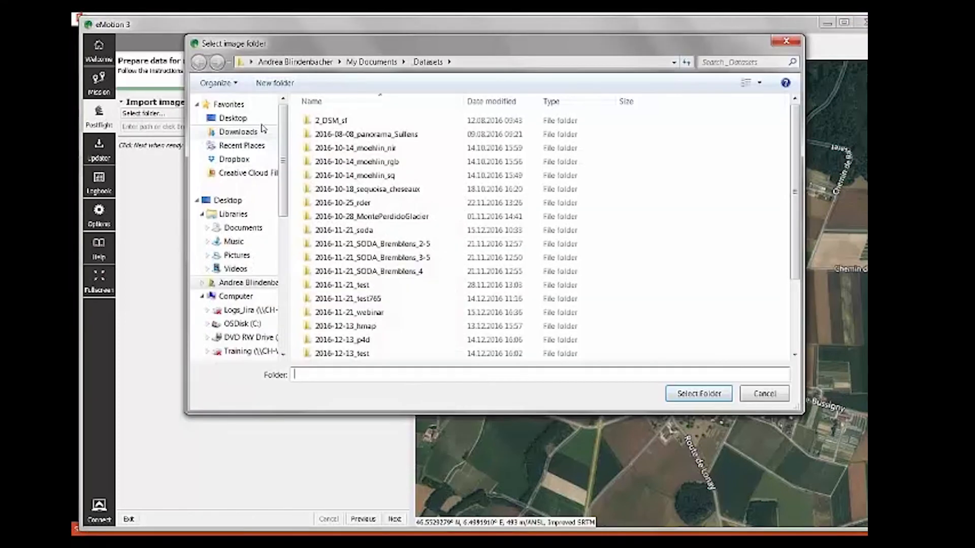
# Step: Select the img folder in the processed PPK dataset and match all 73 images to the flight log
pyautogui.click(233, 118)
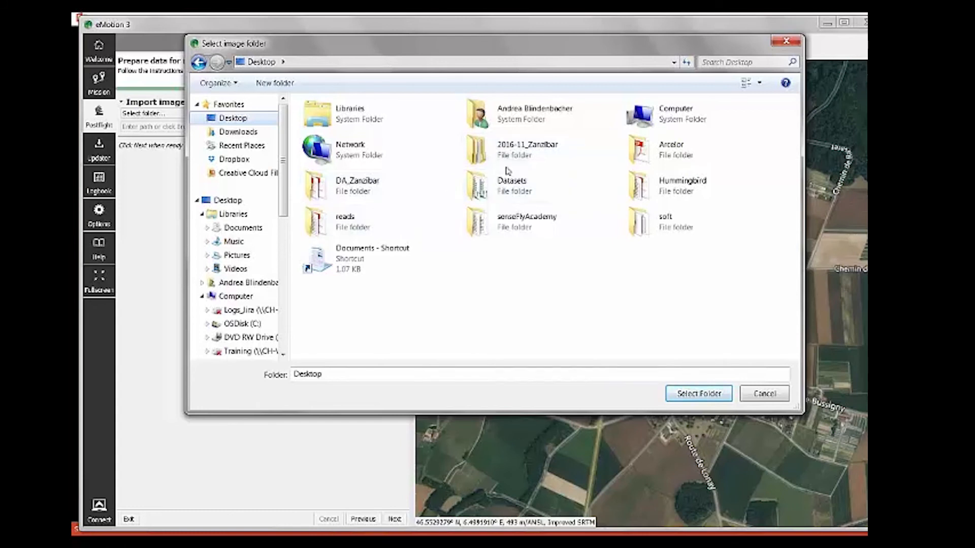
pyautogui.doubleClick(533, 222)
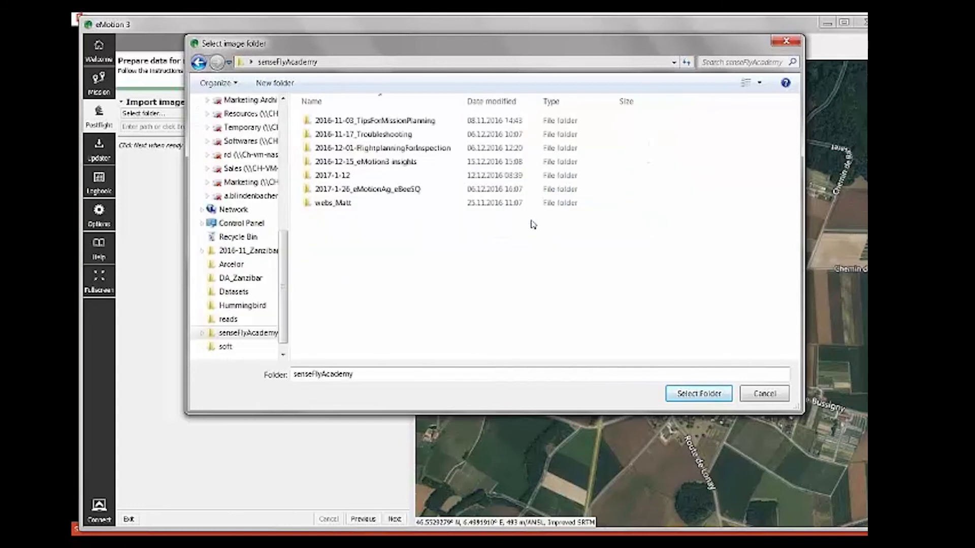
pyautogui.doubleClick(374, 163)
pyautogui.click(374, 123)
pyautogui.doubleClick(375, 122)
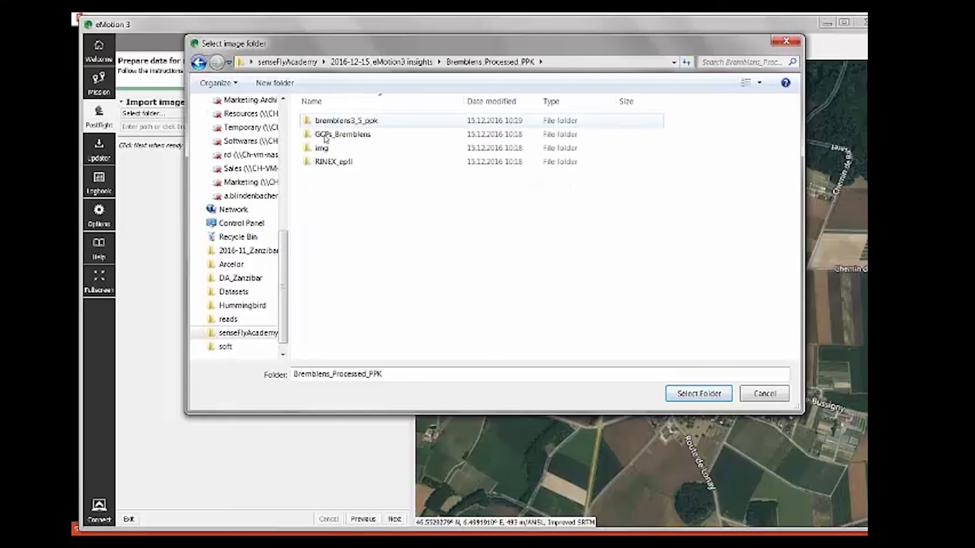
pyautogui.click(343, 148)
pyautogui.click(697, 394)
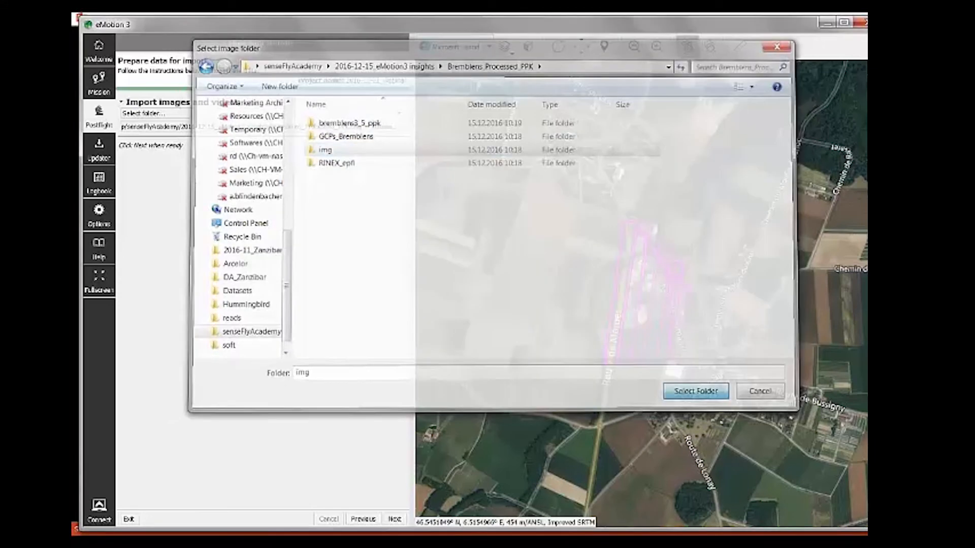
pyautogui.click(395, 519)
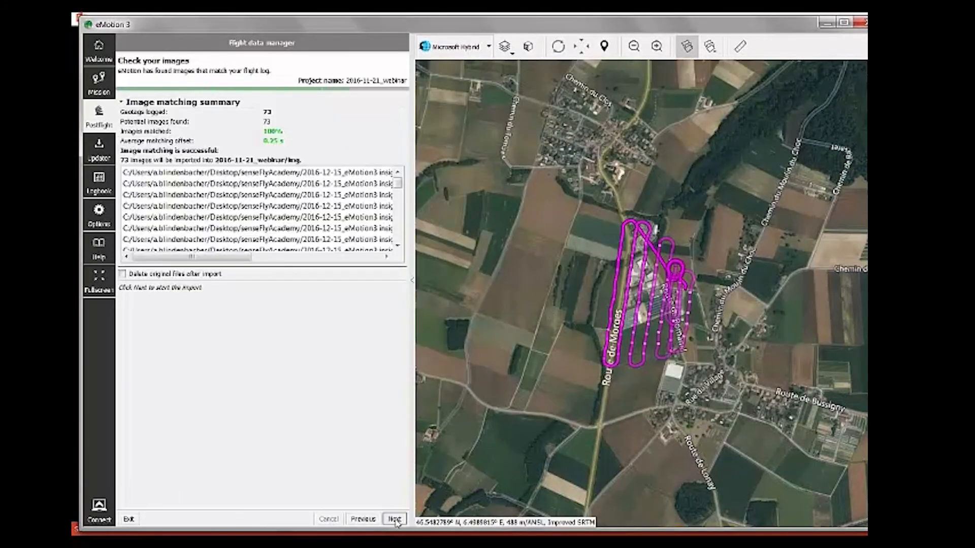
# Step: Import the 73 matched images and reach the Select outputs page
pyautogui.click(389, 519)
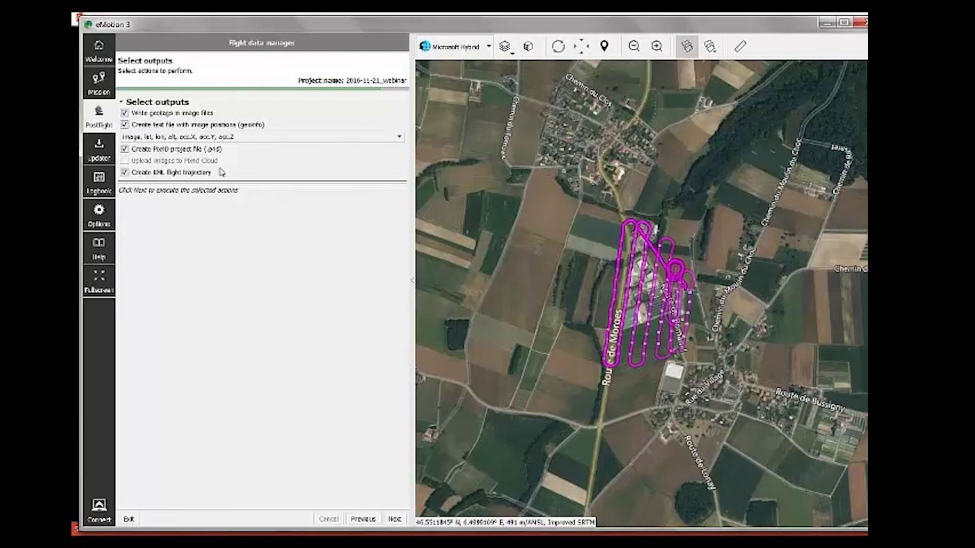
# Step: Enable Pix4D Cloud in Options, enter the account e-mail and password, verify the login, and return to Postflight
pyautogui.click(100, 215)
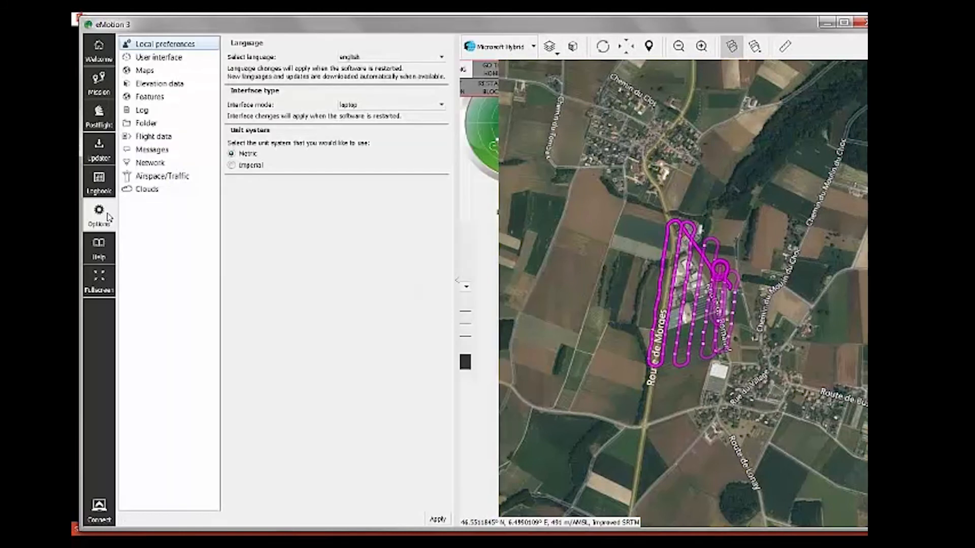
pyautogui.click(152, 189)
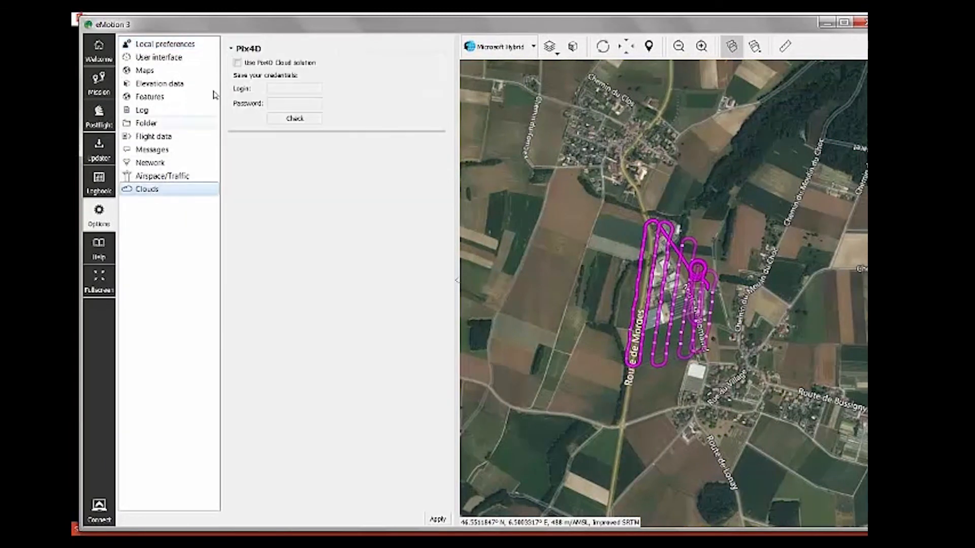
pyautogui.click(237, 62)
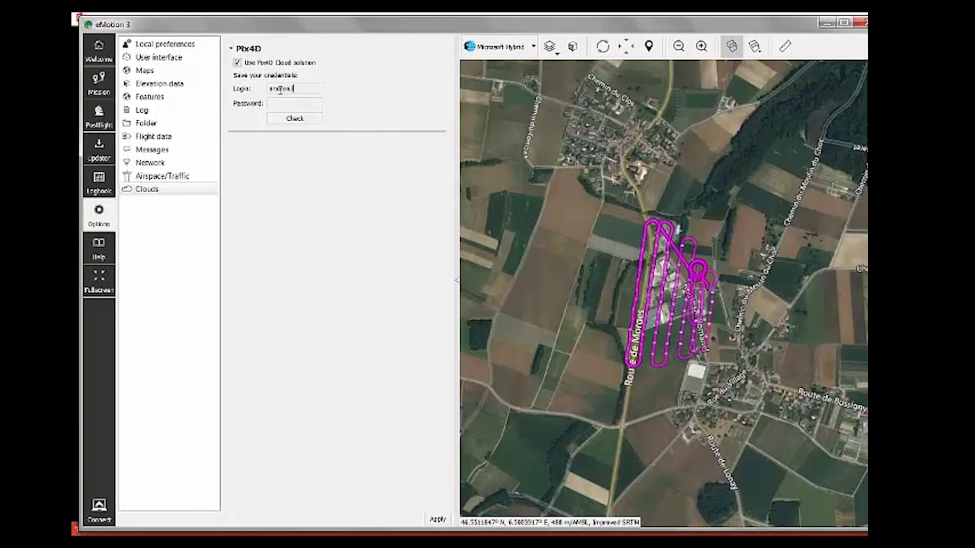
pyautogui.press('Tab')
pyautogui.click(294, 118)
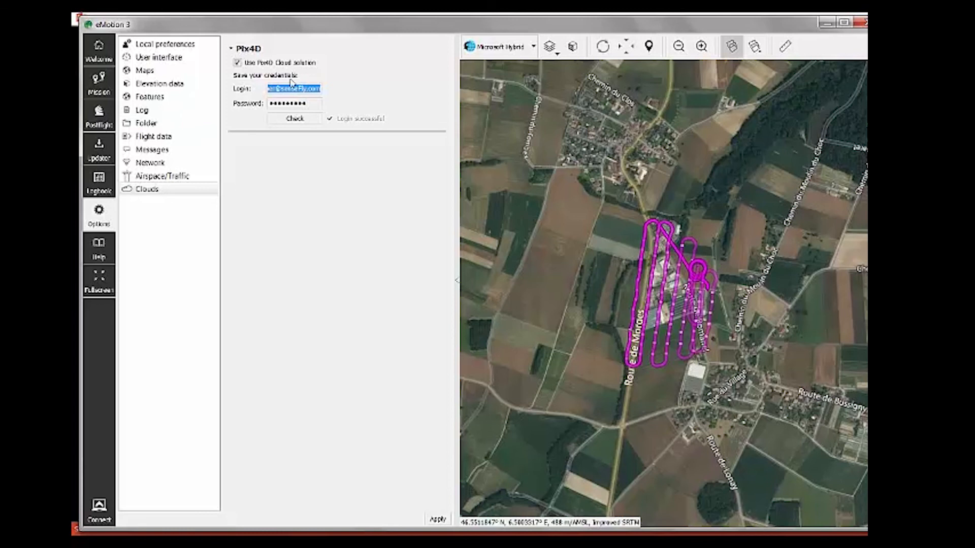
pyautogui.click(181, 193)
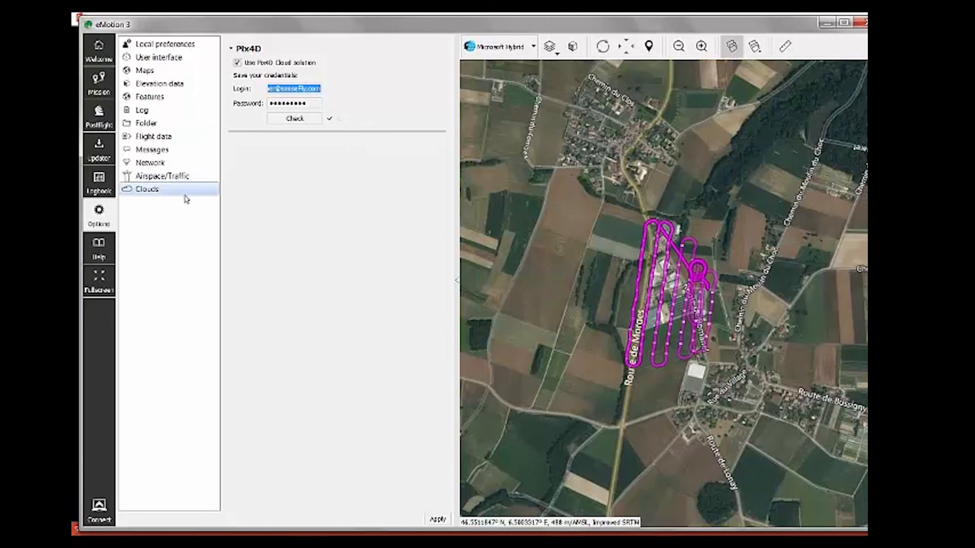
pyautogui.click(100, 122)
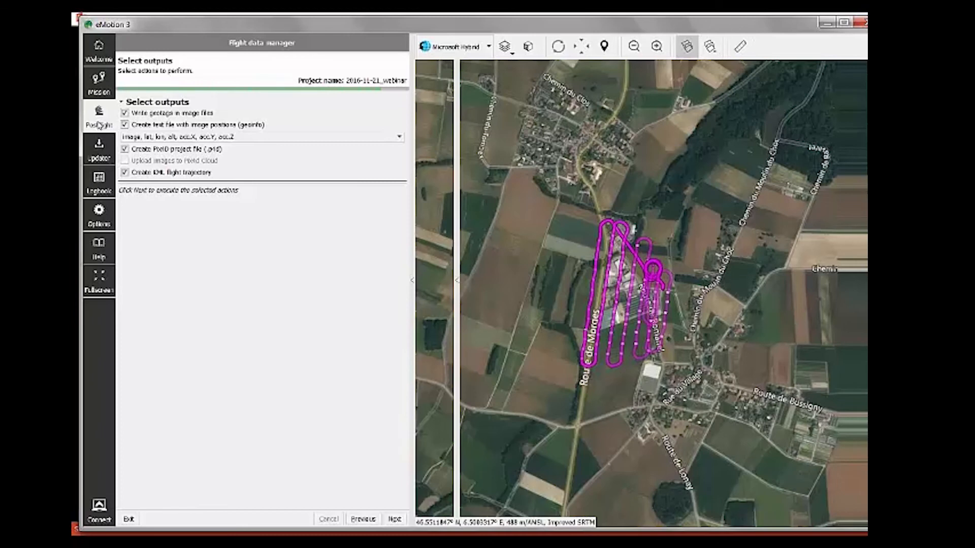
# Step: Add 'Upload images to Pix4D Cloud' to the outputs, process the 73 images, and view the Pix4D Cloud 3D model
pyautogui.click(373, 519)
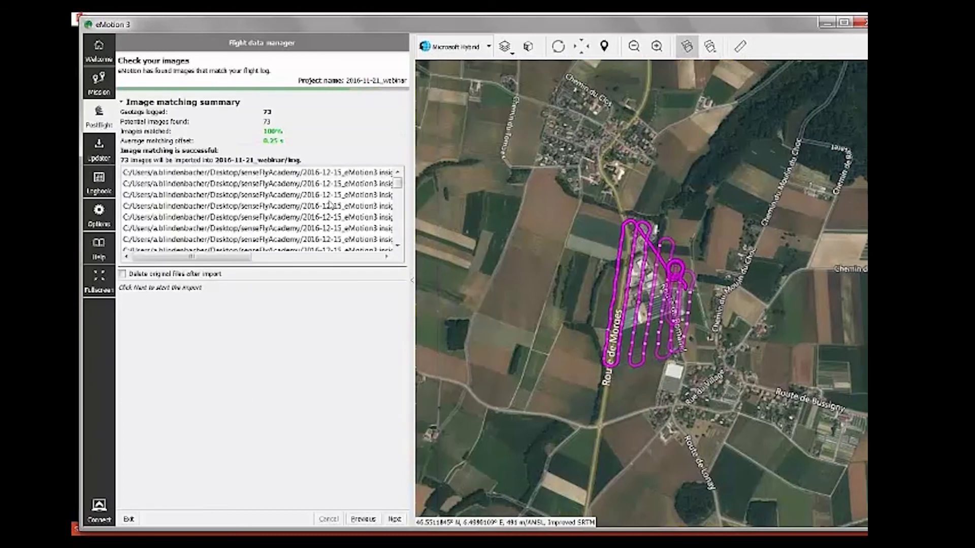
pyautogui.click(392, 519)
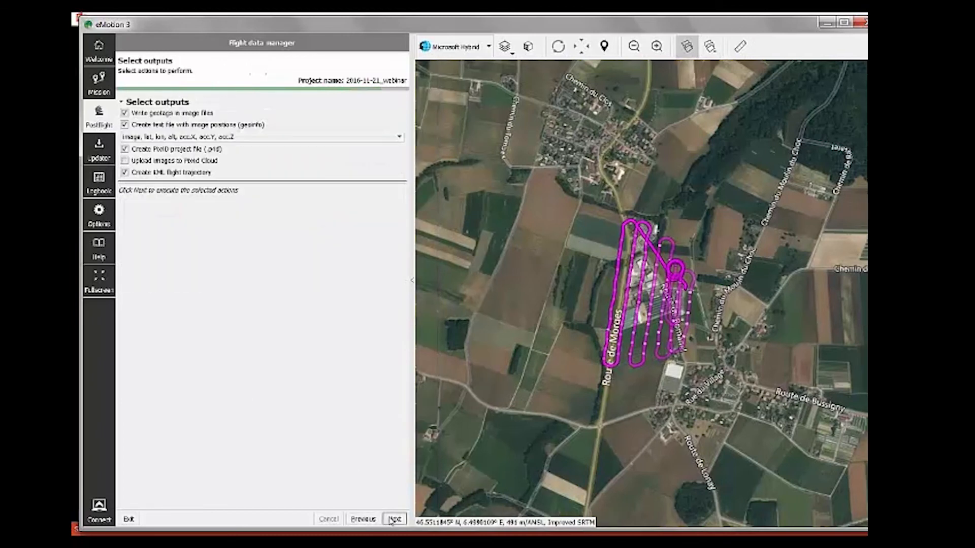
pyautogui.click(122, 162)
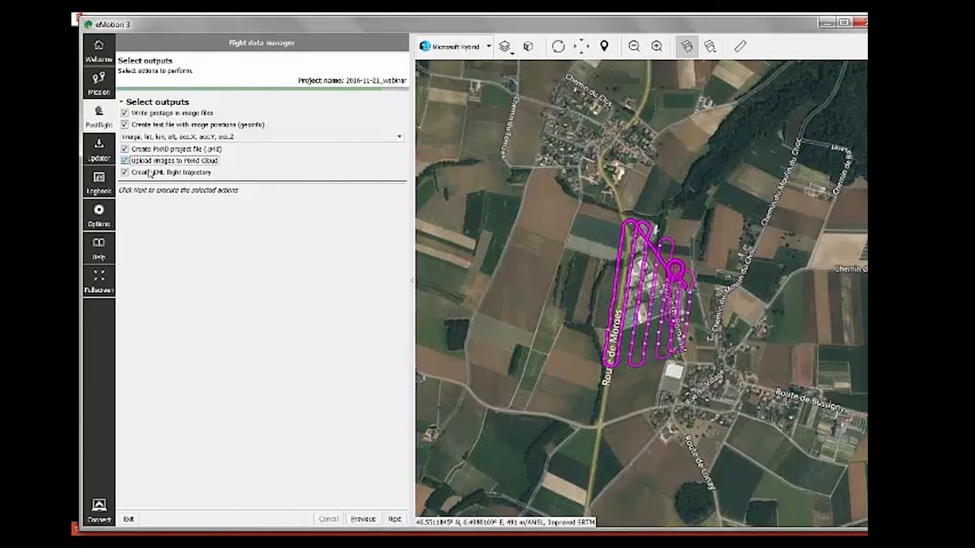
pyautogui.click(398, 519)
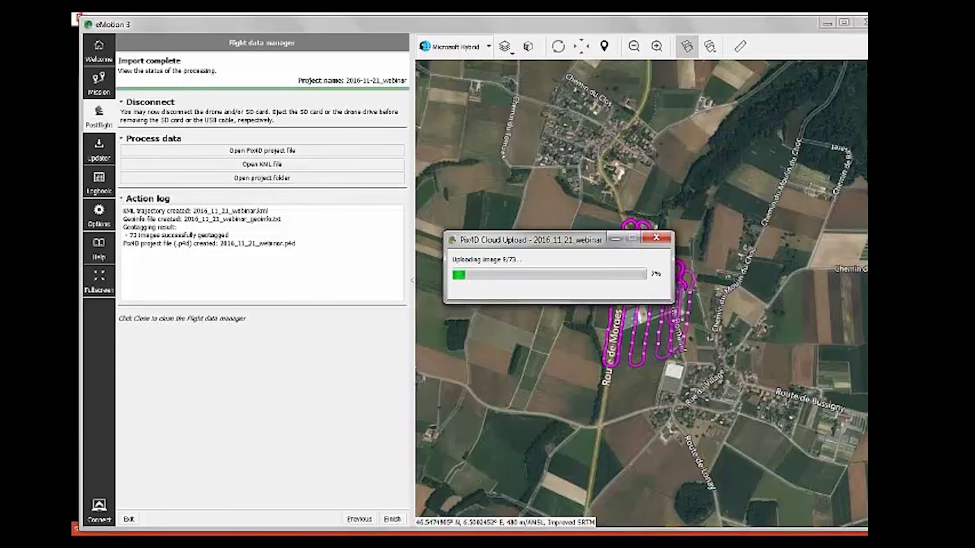
pyautogui.moveTo(337, 533)
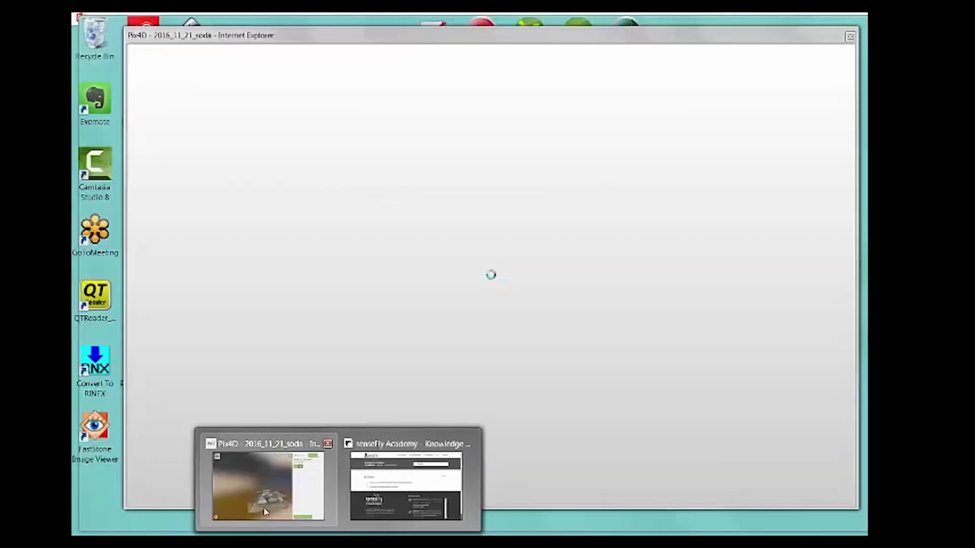
pyautogui.click(274, 485)
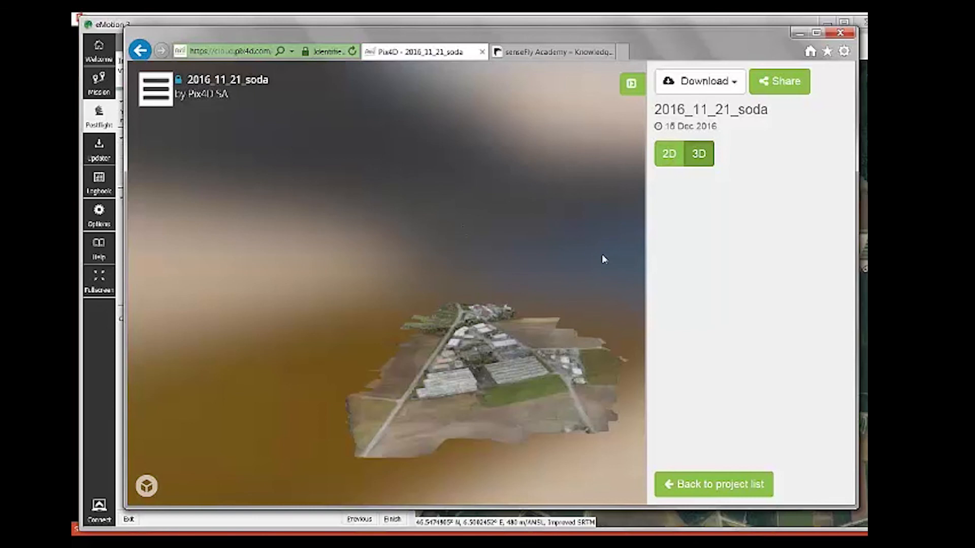
# Step: View the 2016_11_21_soda project as 2D orthomosaic and 3D model, and check its downloadable outputs
pyautogui.click(668, 158)
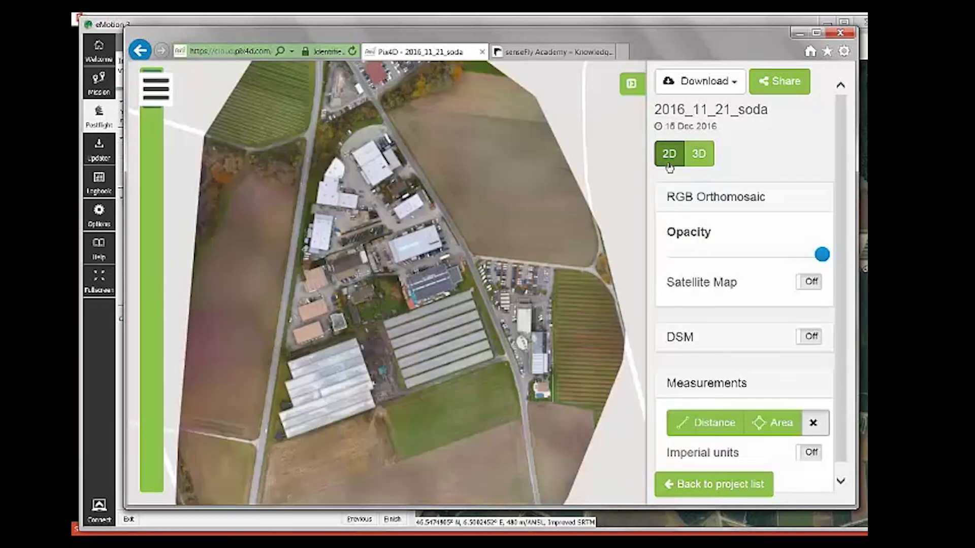
pyautogui.click(701, 155)
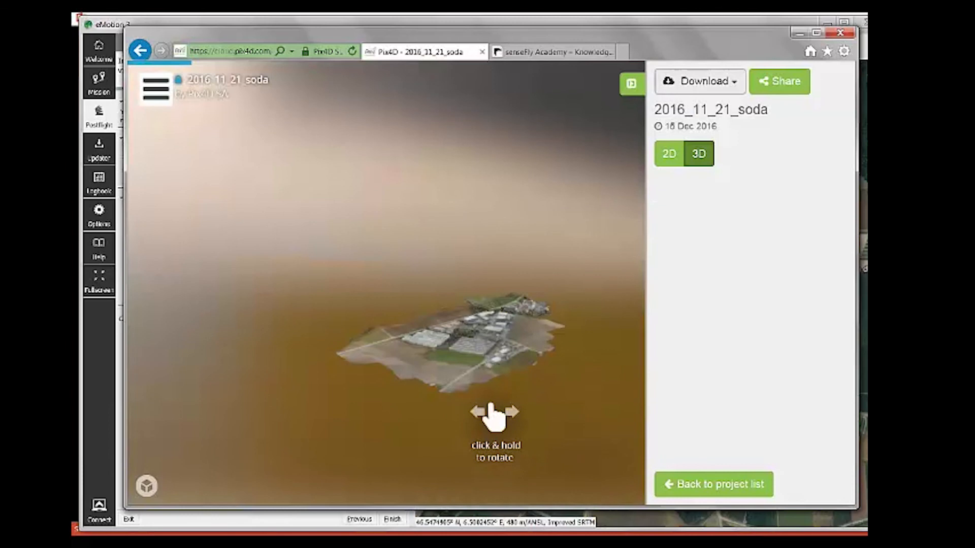
pyautogui.click(700, 82)
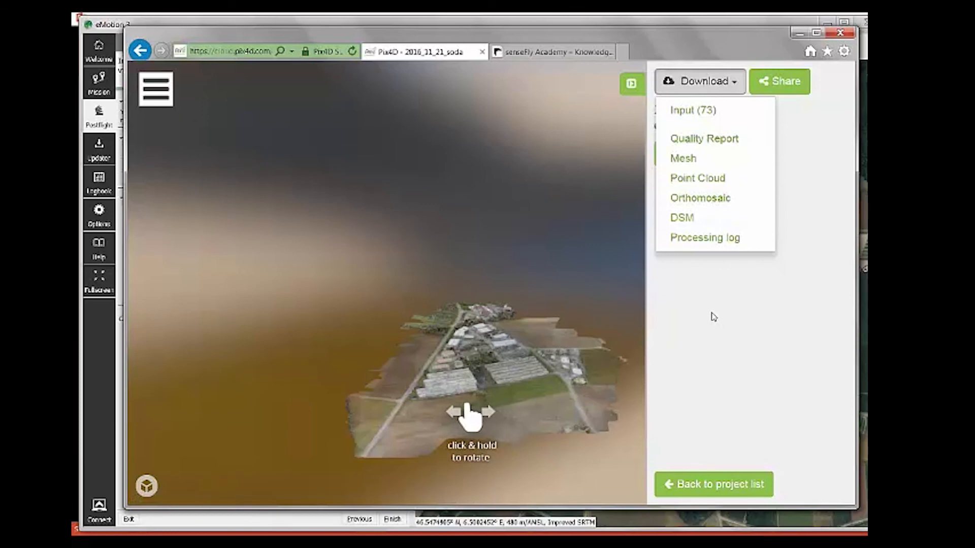
pyautogui.click(719, 258)
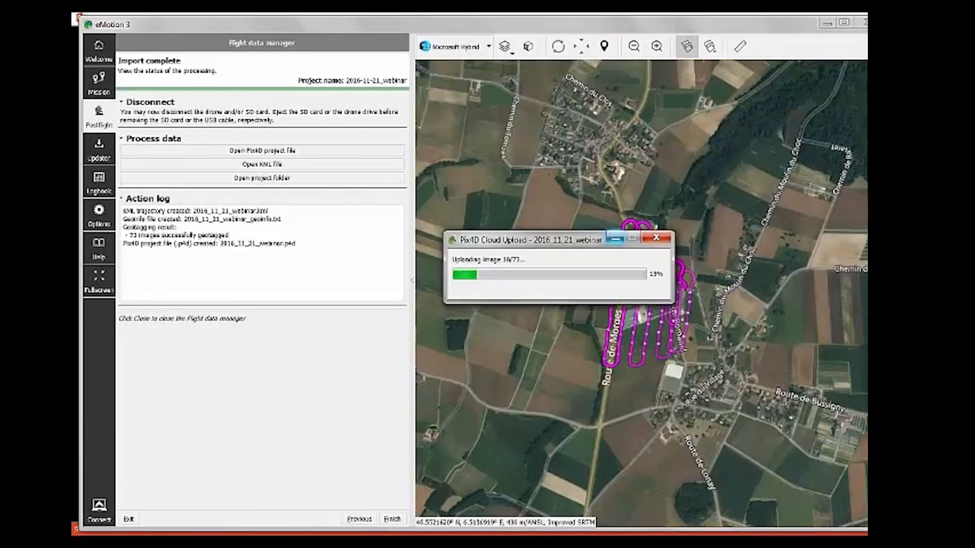
# Step: Minimise the Pix4D Cloud upload window and open the eBee Plus firmware Updater
pyautogui.click(618, 236)
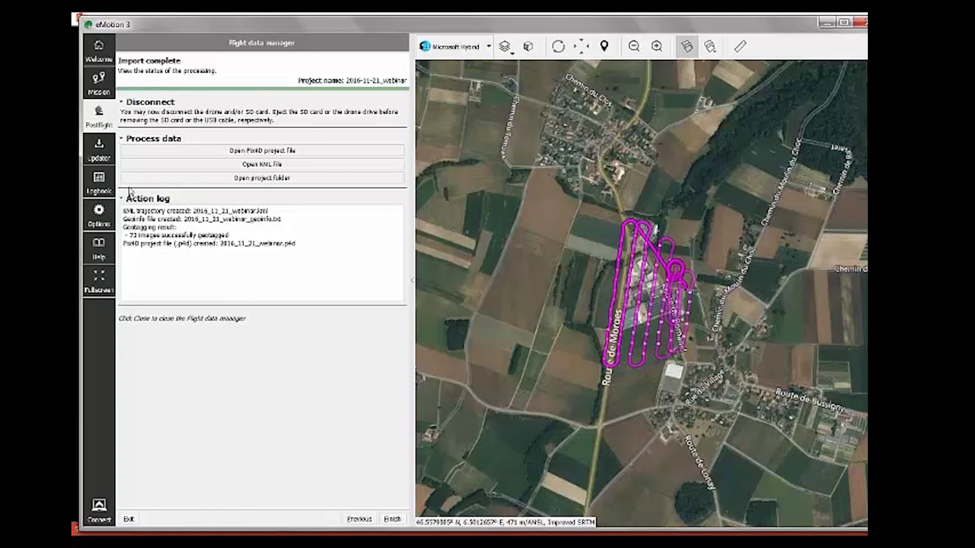
pyautogui.click(100, 150)
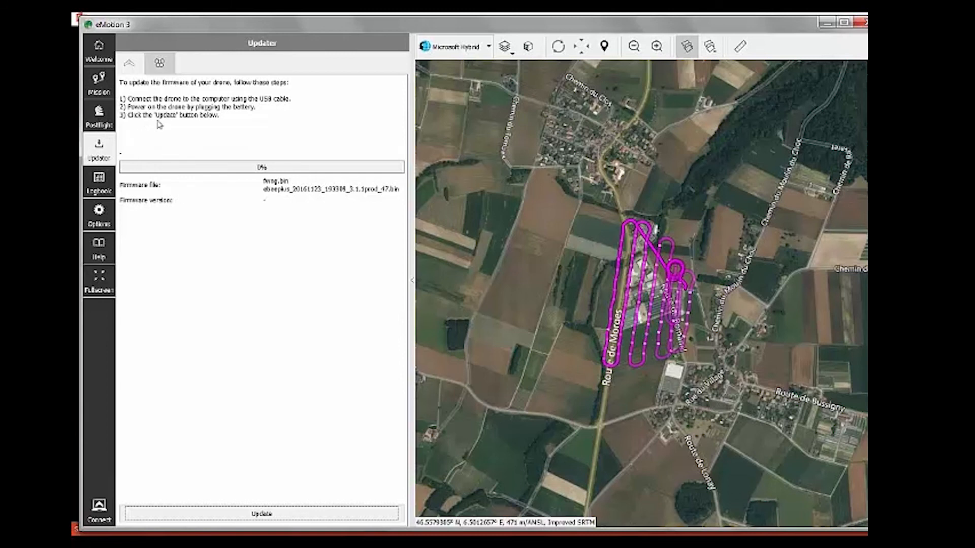
# Step: Switch between the albris and eBee Plus firmware update instructions, ending on eBee Plus
pyautogui.click(155, 67)
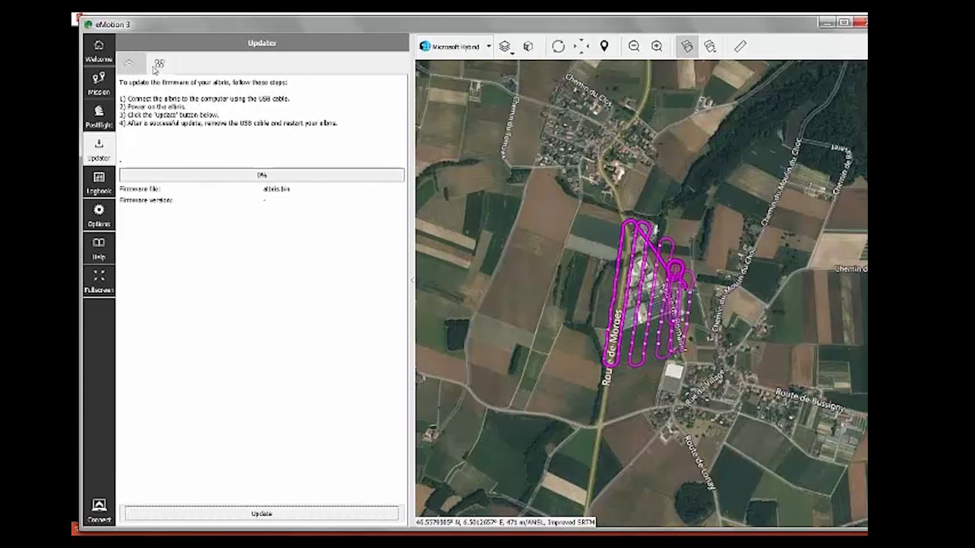
pyautogui.click(158, 67)
pyautogui.click(159, 69)
pyautogui.click(160, 71)
pyautogui.click(171, 72)
pyautogui.click(145, 68)
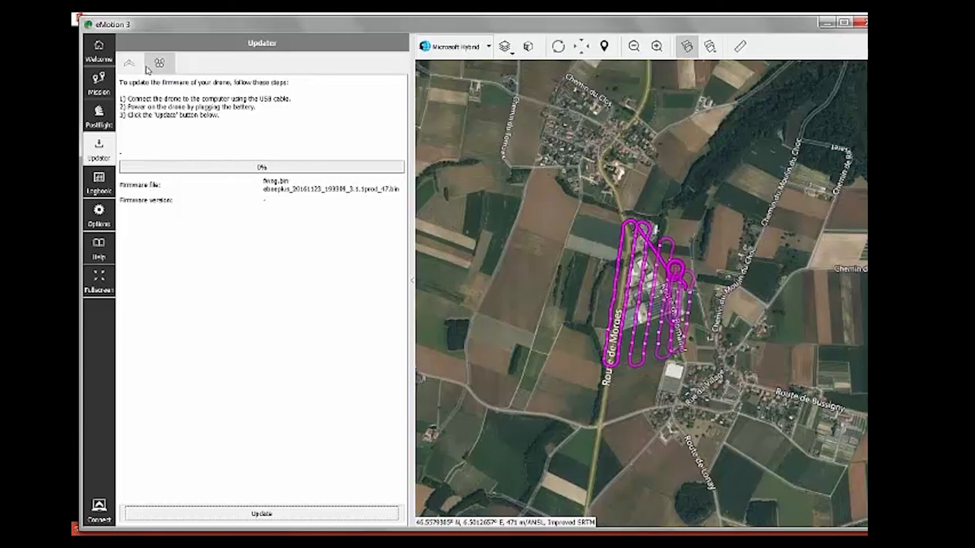
# Step: Widen the Logbook flight table to show all columns, then view the Pix4D Cloud settings in Options
pyautogui.click(106, 193)
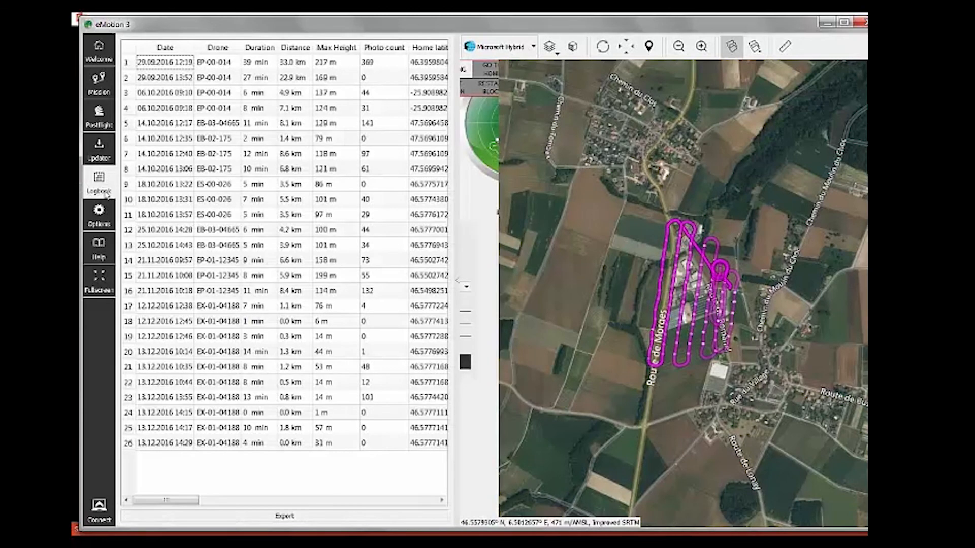
pyautogui.moveTo(458, 257); pyautogui.dragTo(782, 257)
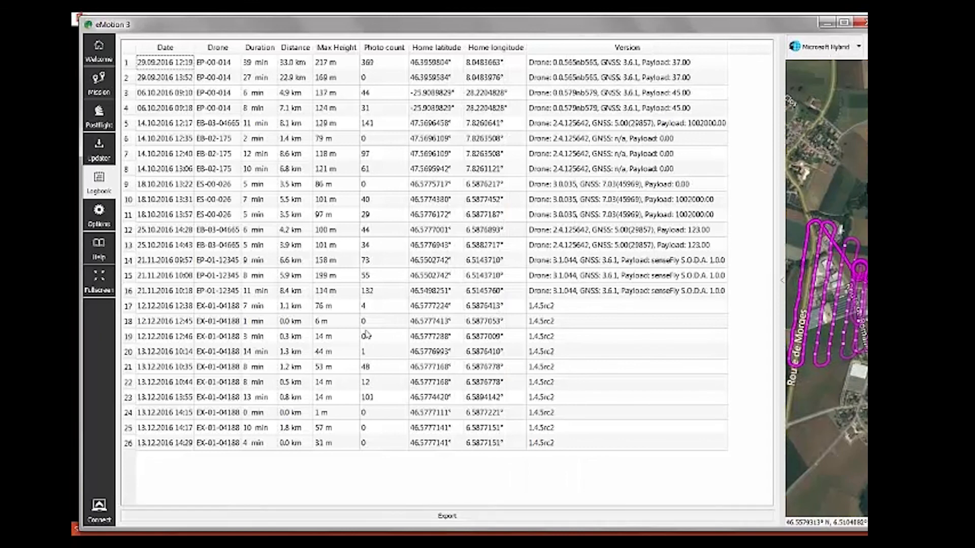
pyautogui.click(98, 209)
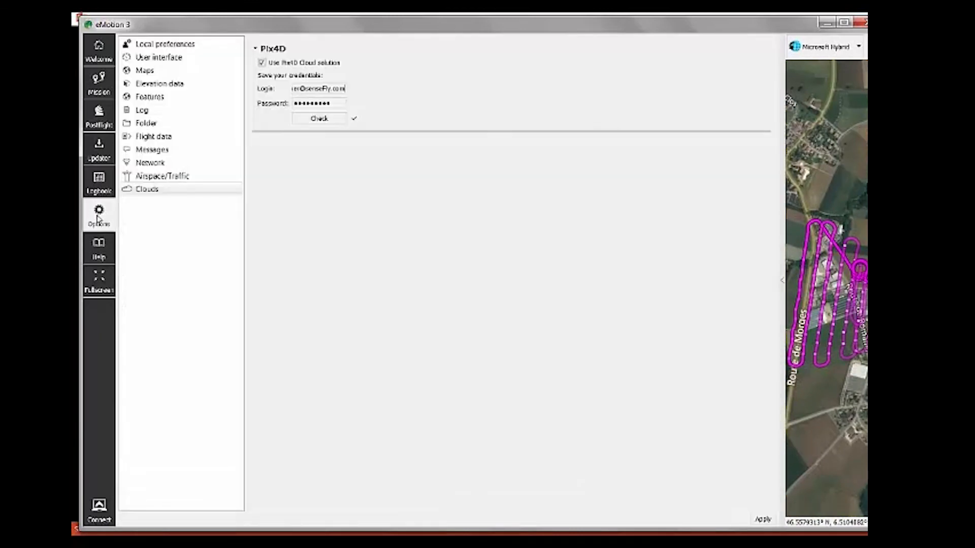
# Step: Browse the language/units, interface button, map, elevation and KML settings, narrowing the settings panel
pyautogui.click(192, 45)
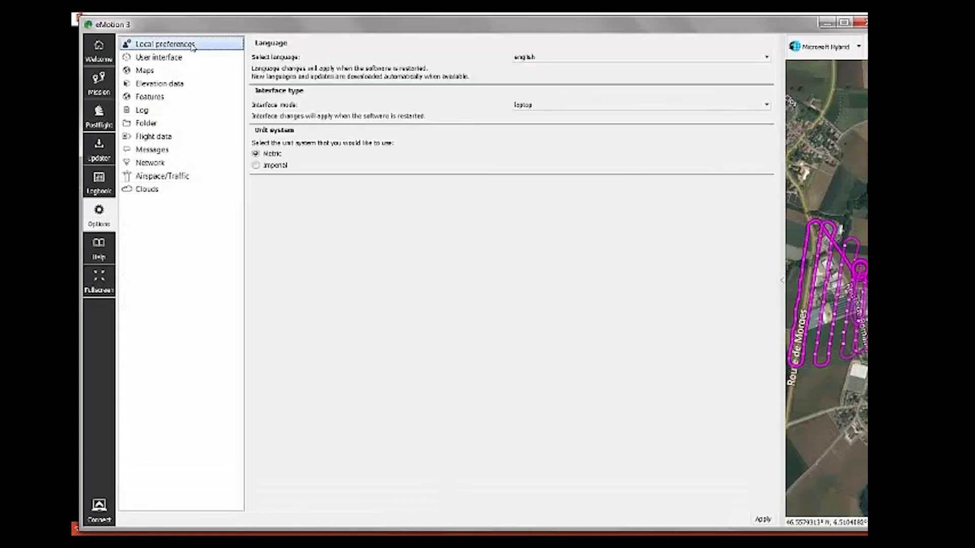
pyautogui.click(192, 59)
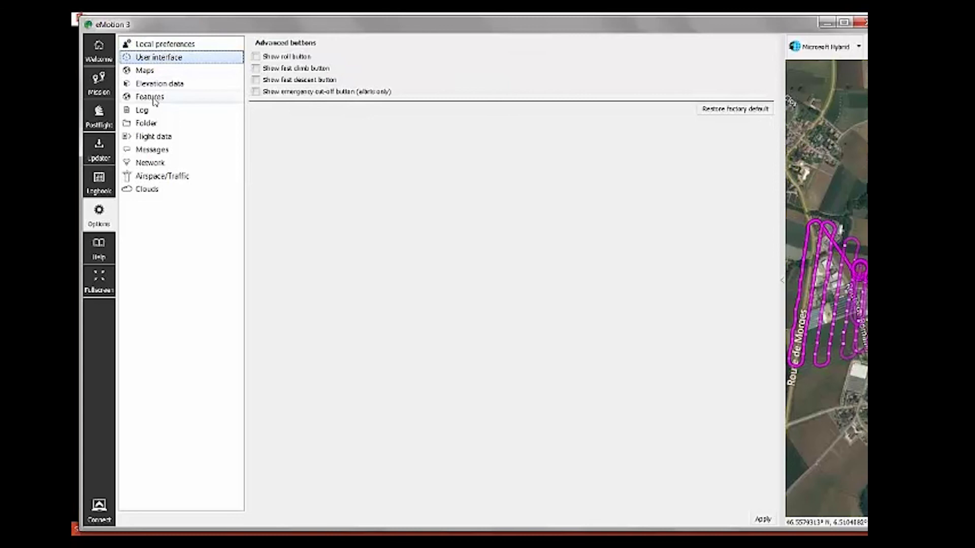
pyautogui.click(168, 74)
pyautogui.click(158, 83)
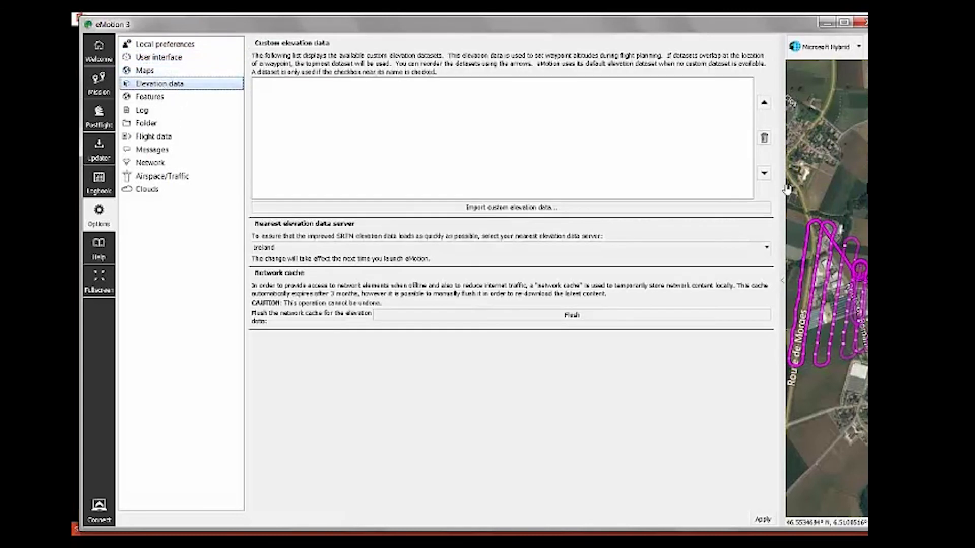
pyautogui.moveTo(780, 200); pyautogui.dragTo(540, 259)
pyautogui.click(151, 97)
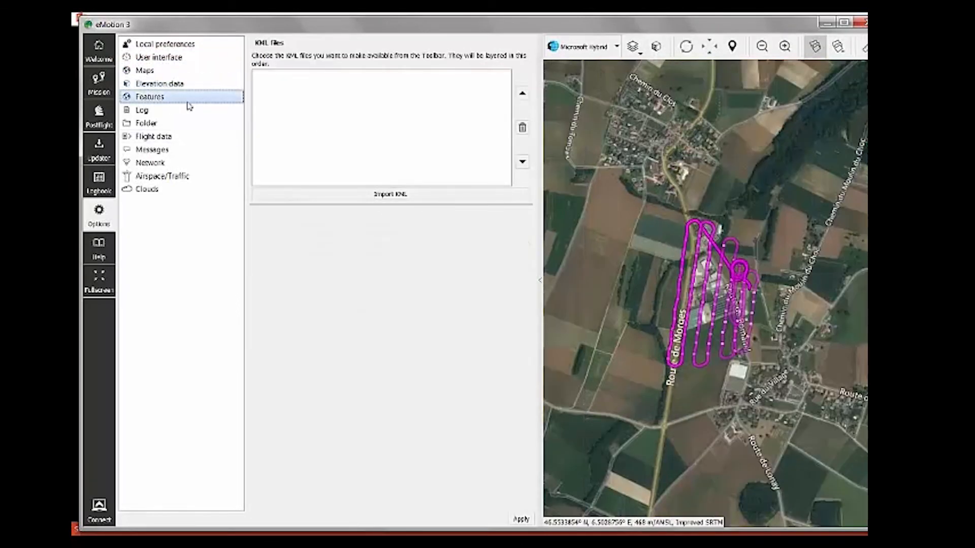
# Step: Review log directory, data folder, sharing, messages, network and airspace/traffic settings, then open Help
pyautogui.click(171, 84)
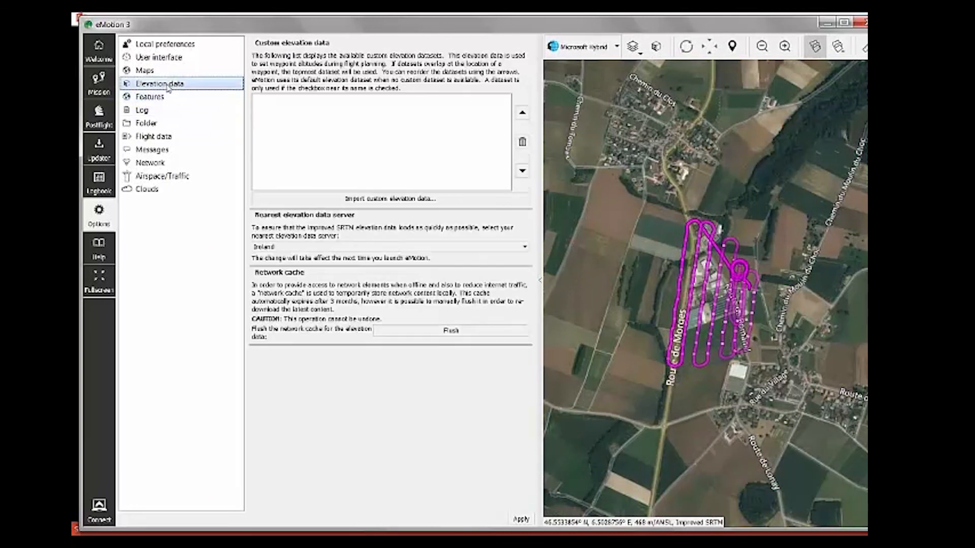
pyautogui.click(162, 71)
pyautogui.click(162, 84)
pyautogui.click(161, 97)
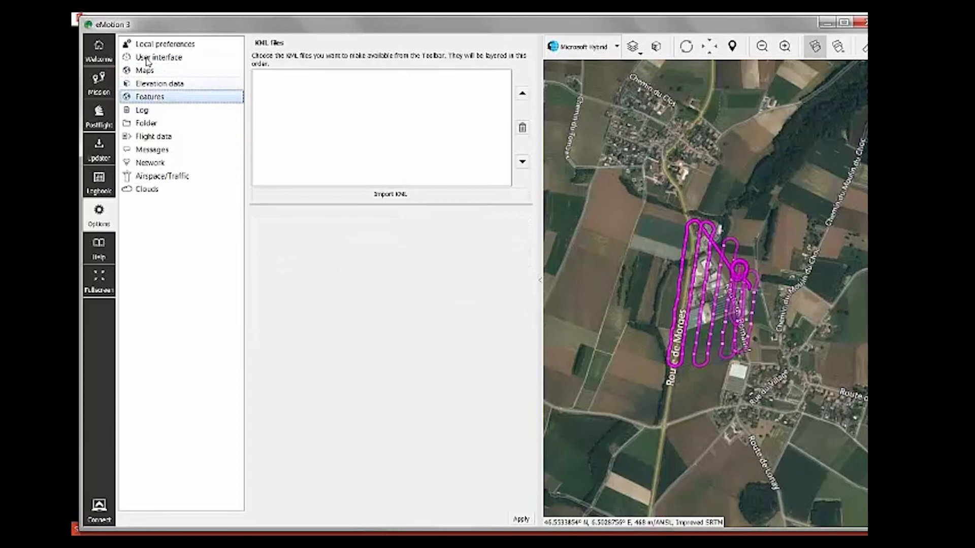
pyautogui.click(162, 110)
pyautogui.click(168, 124)
pyautogui.click(181, 136)
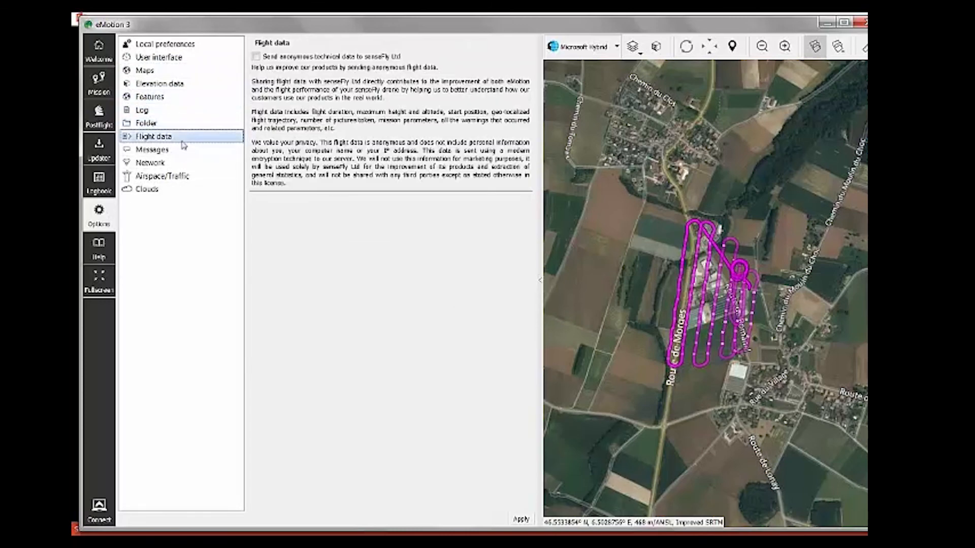
pyautogui.click(184, 150)
pyautogui.click(186, 162)
pyautogui.click(189, 176)
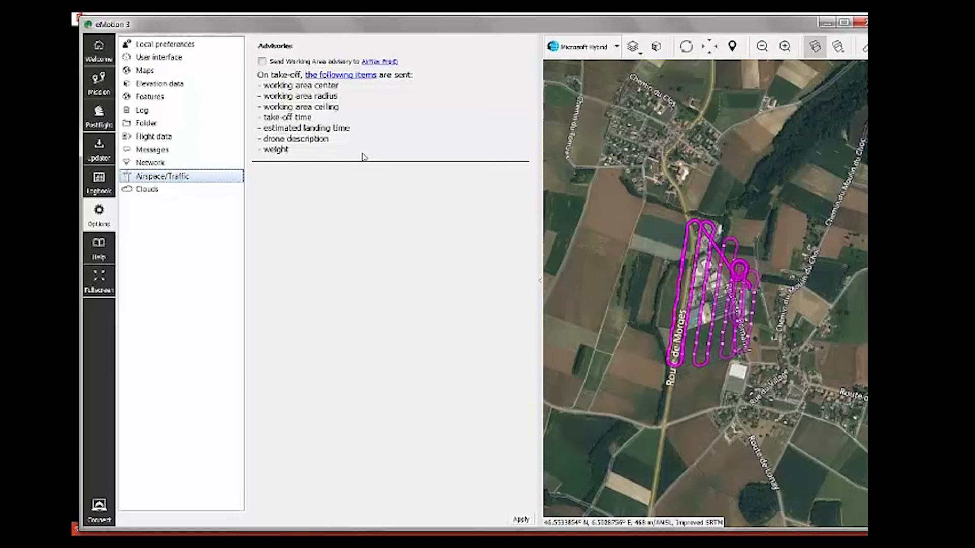
pyautogui.click(100, 250)
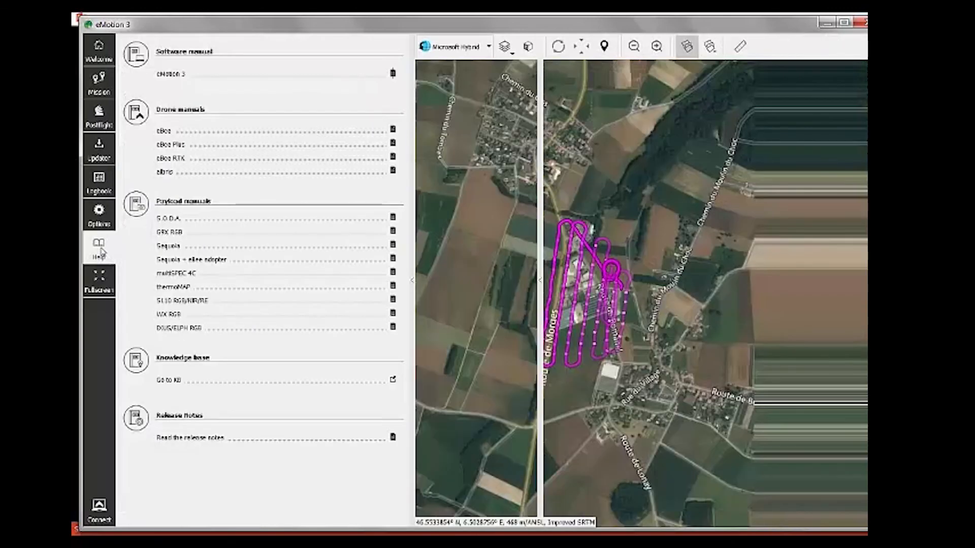